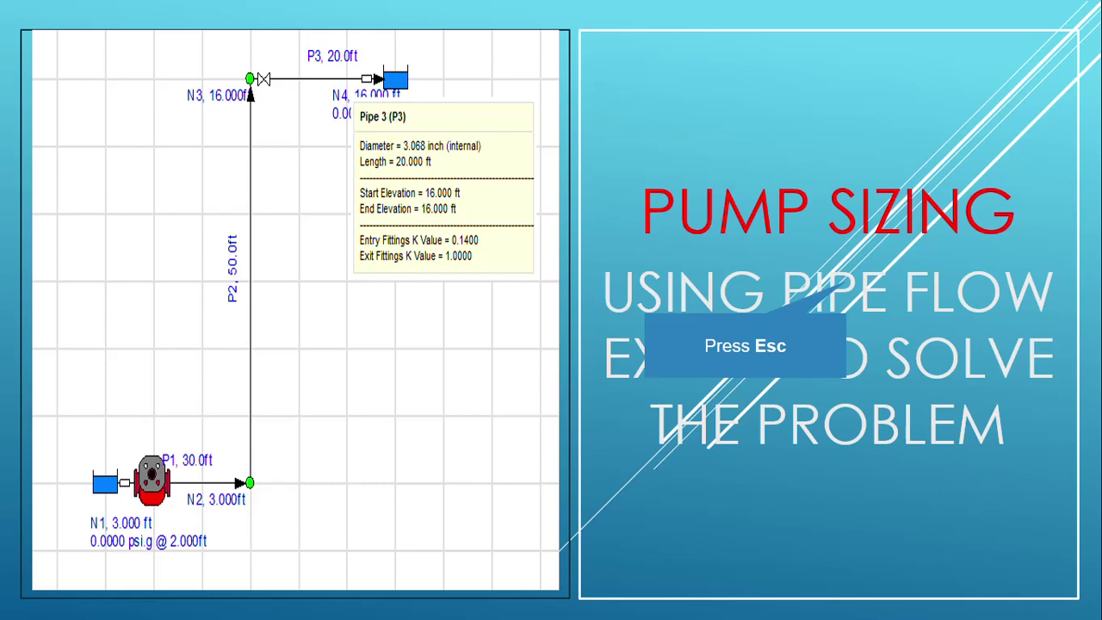
Step: End the Pump Sizing slide show, put the presentation away and switch to Pipe Flow Expert
key("Escape")
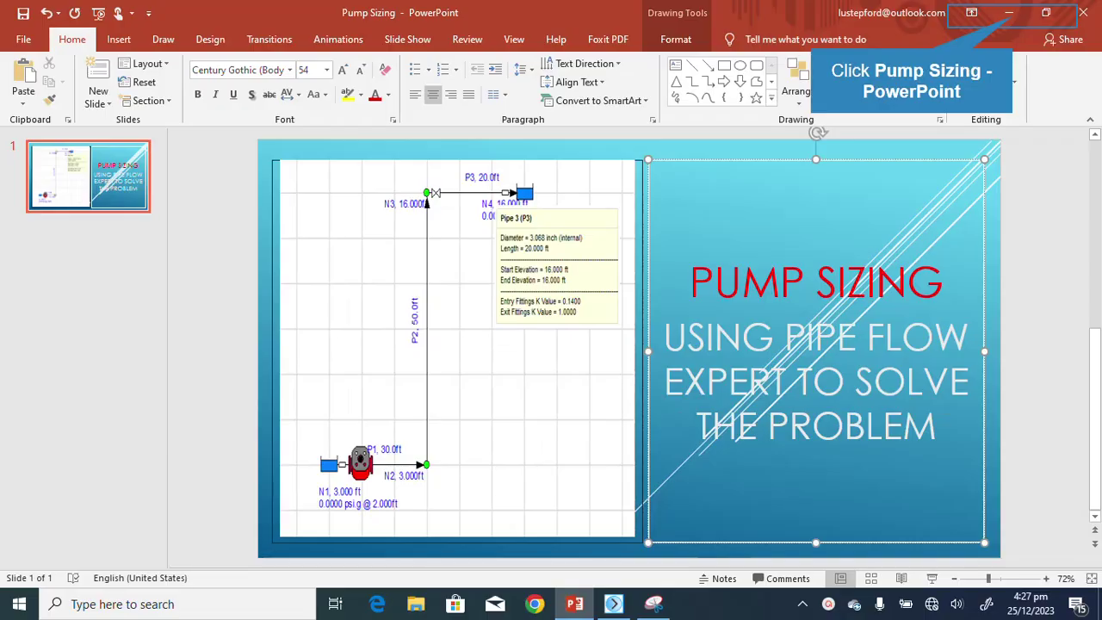
left_click(1009, 13)
left_click(615, 600)
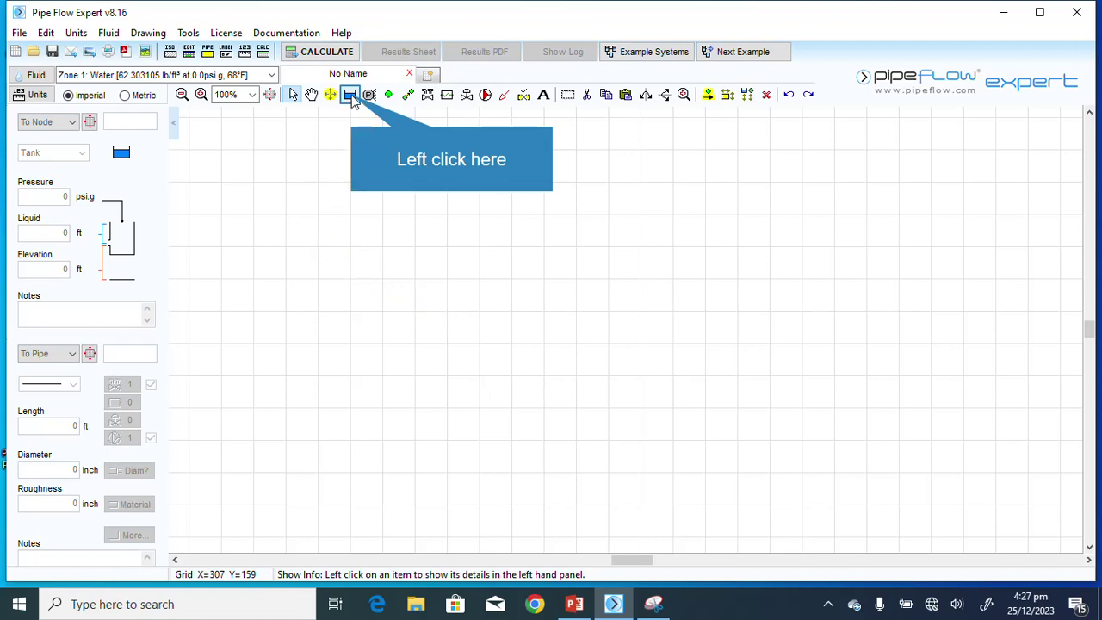
Step: Add a tank in the lower-left area of the drawing with a 2 ft liquid level and a 3 ft elevation
left_click(351, 97)
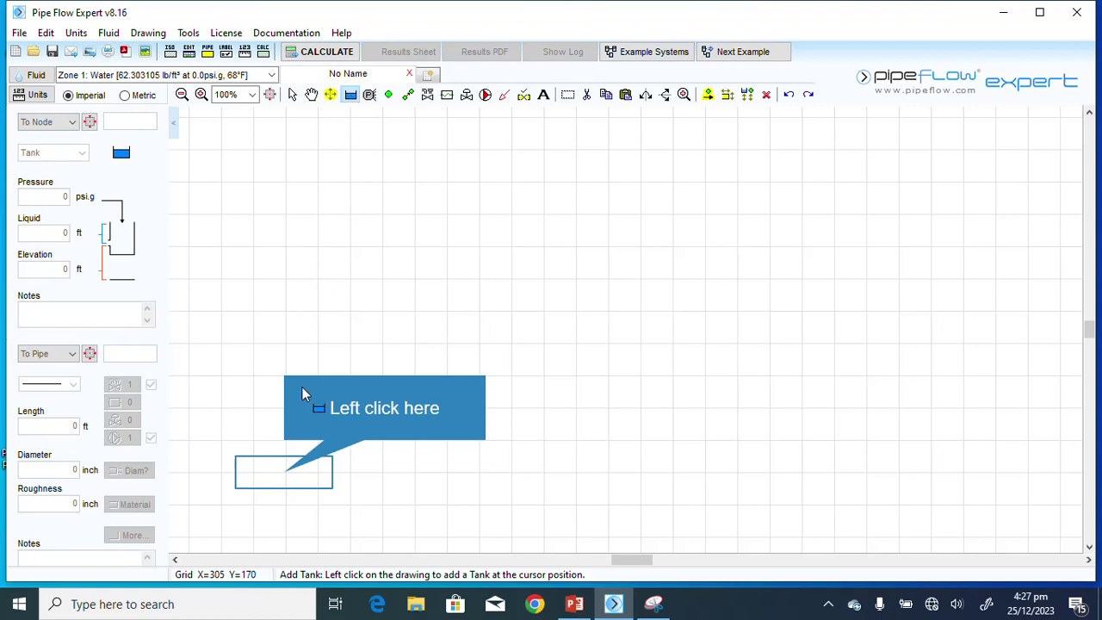
left_click(285, 475)
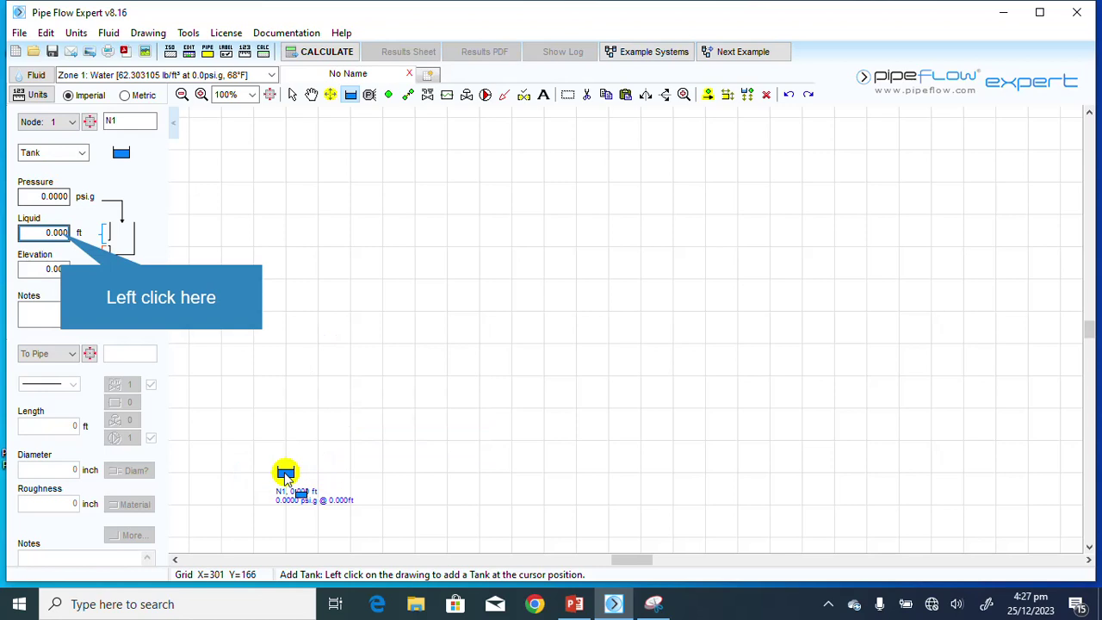
left_click(66, 233)
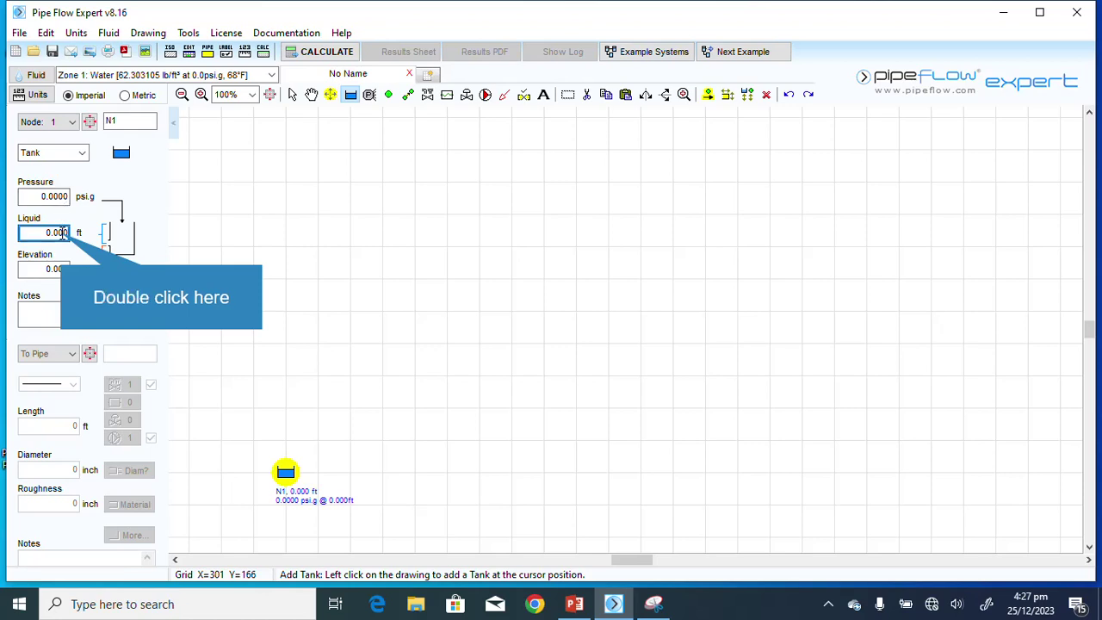
double_click(66, 232)
type("2")
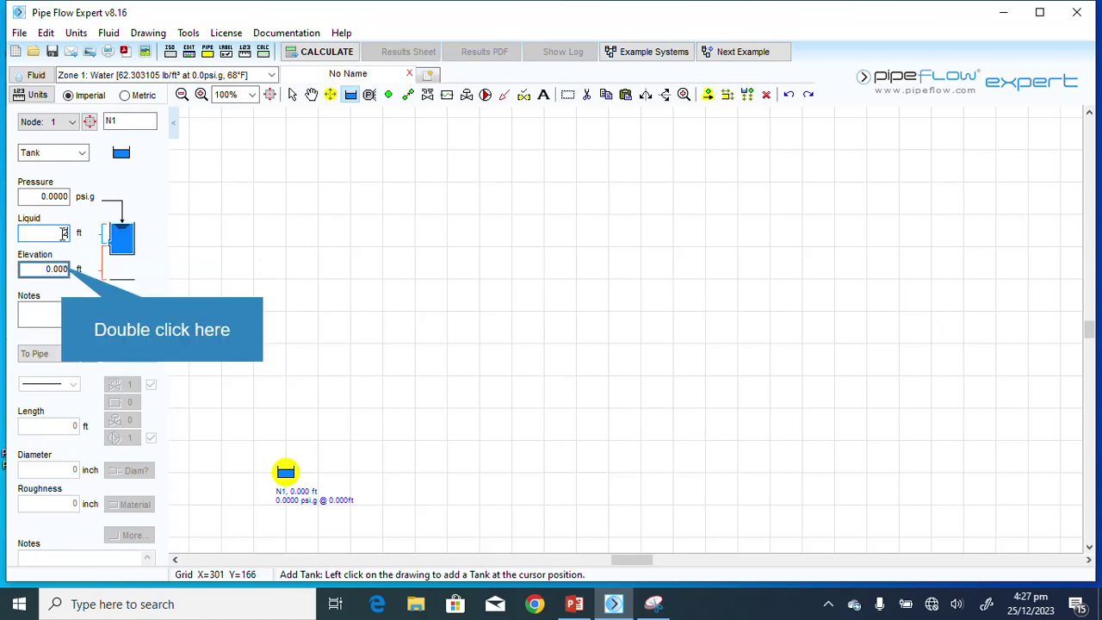
double_click(63, 267)
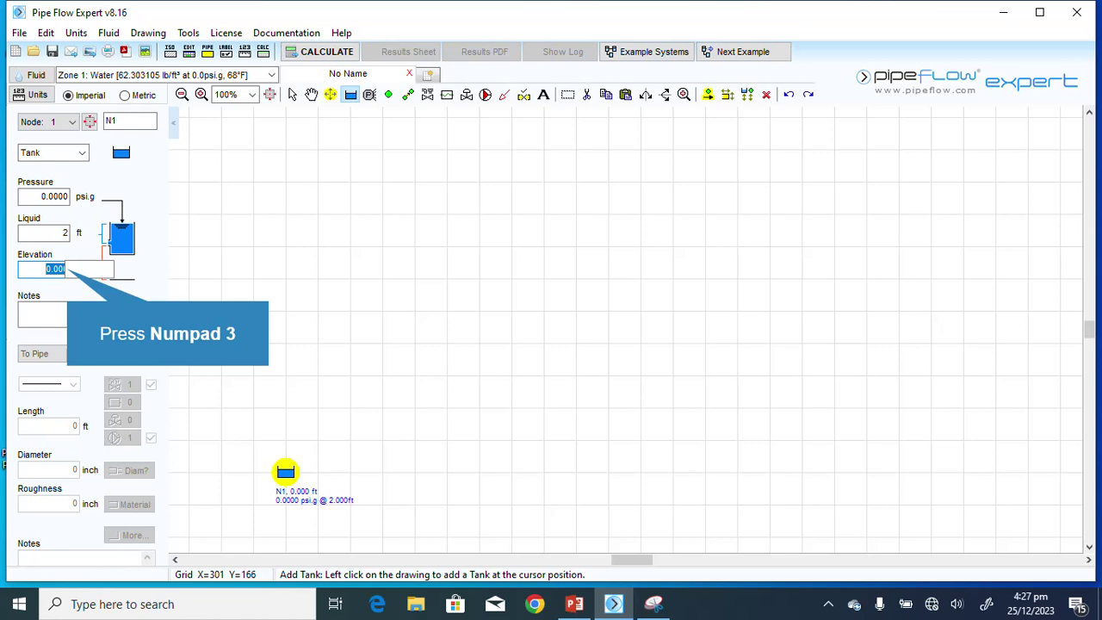
type("3")
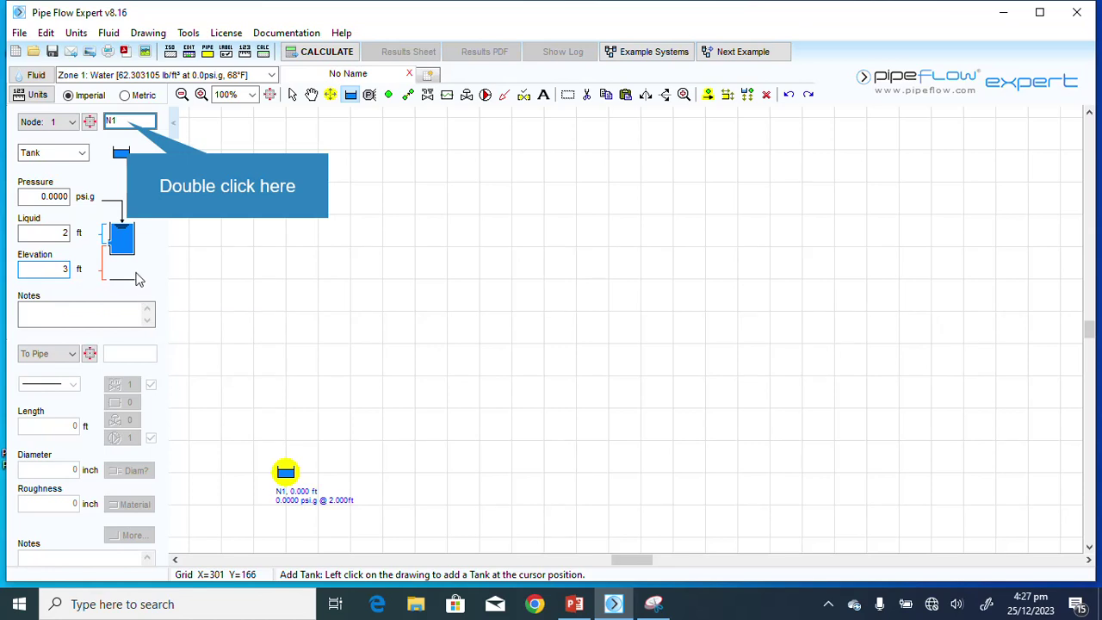
Step: Rename the tank node as Reservoir A
double_click(127, 122)
type("Res")
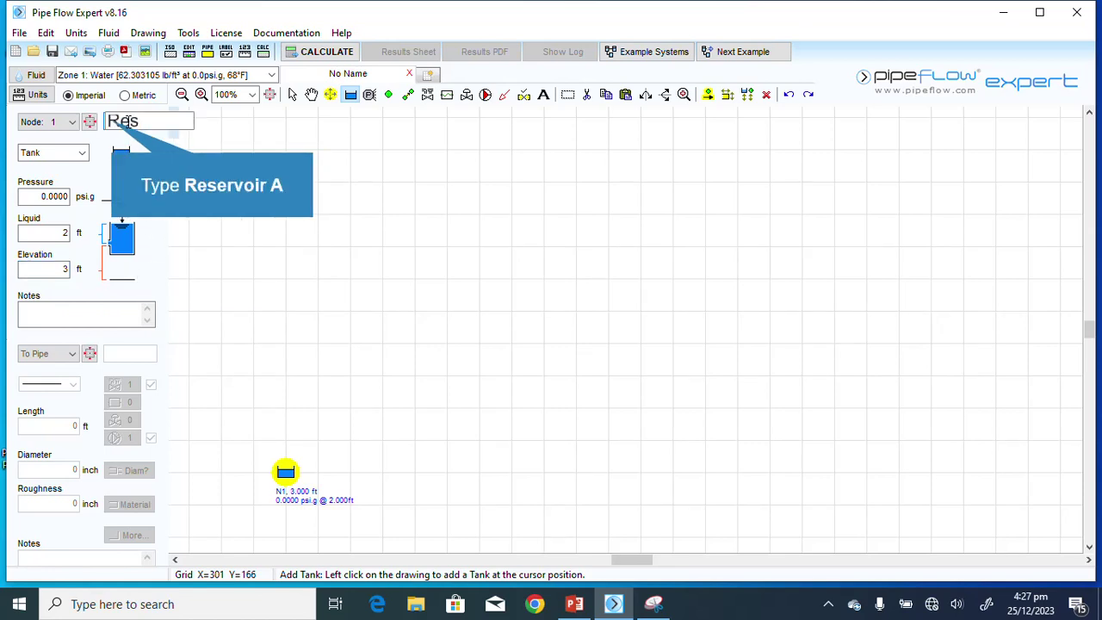
type("ervoir A")
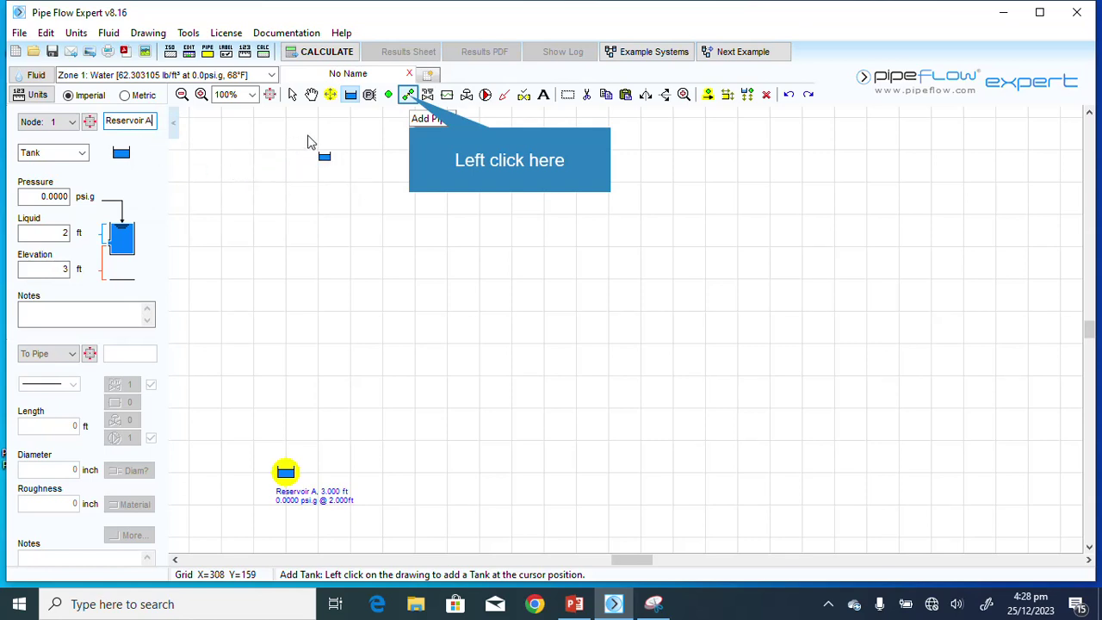
Step: Draw a horizontal pipe from Reservoir A to a new node on its right
left_click(409, 96)
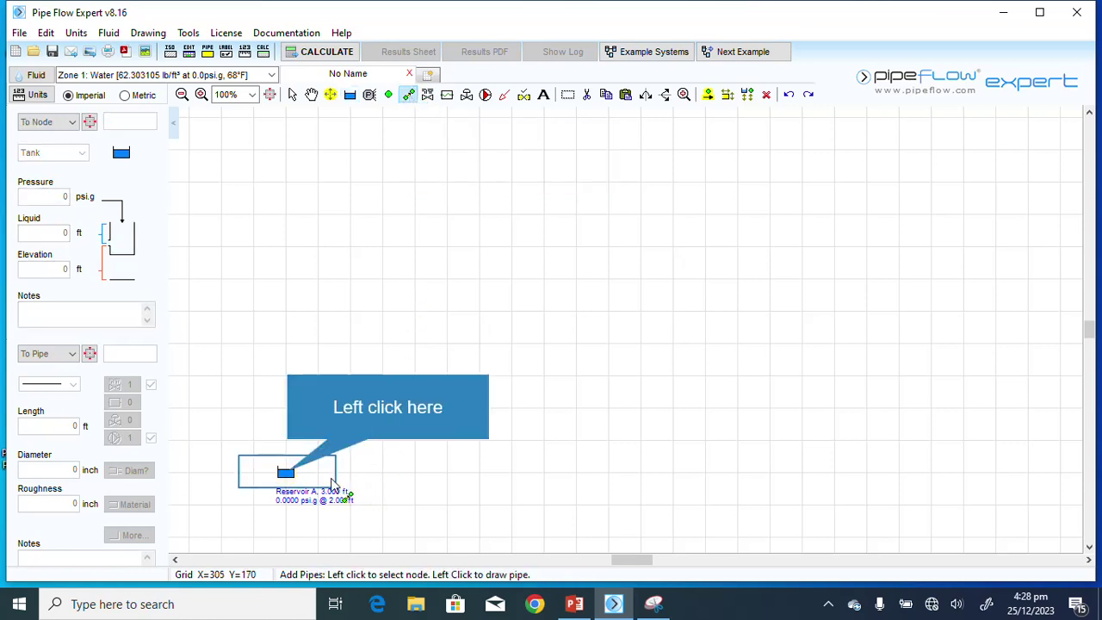
left_click(287, 472)
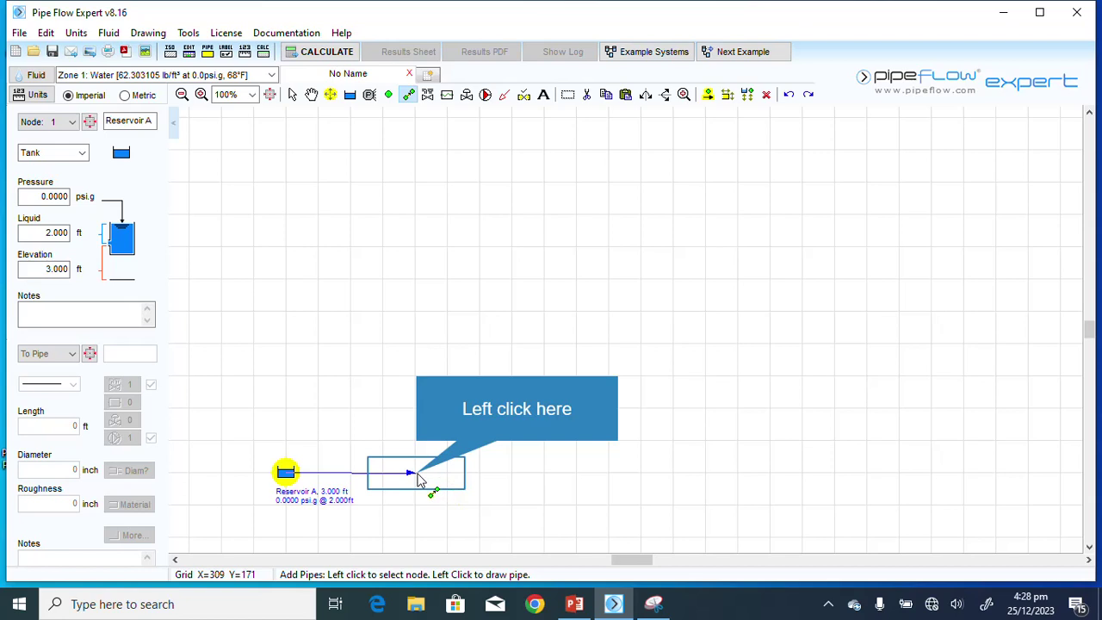
left_click(416, 475)
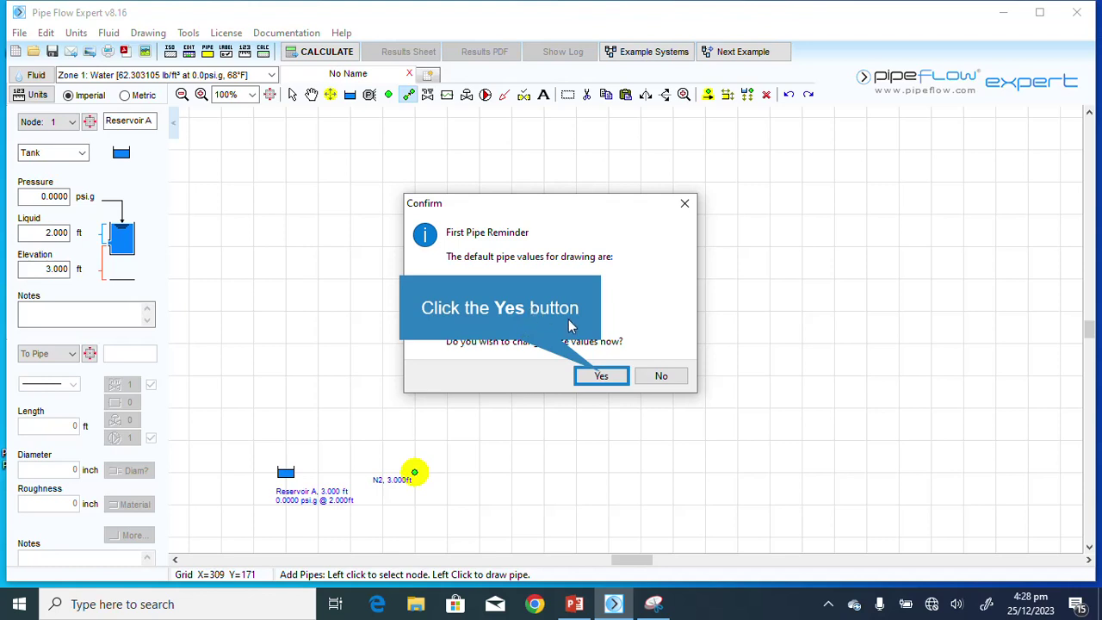
Step: Choose to change the default pipe values and select Steel (ANSI) Sch. 40 as the pipe material
left_click(601, 375)
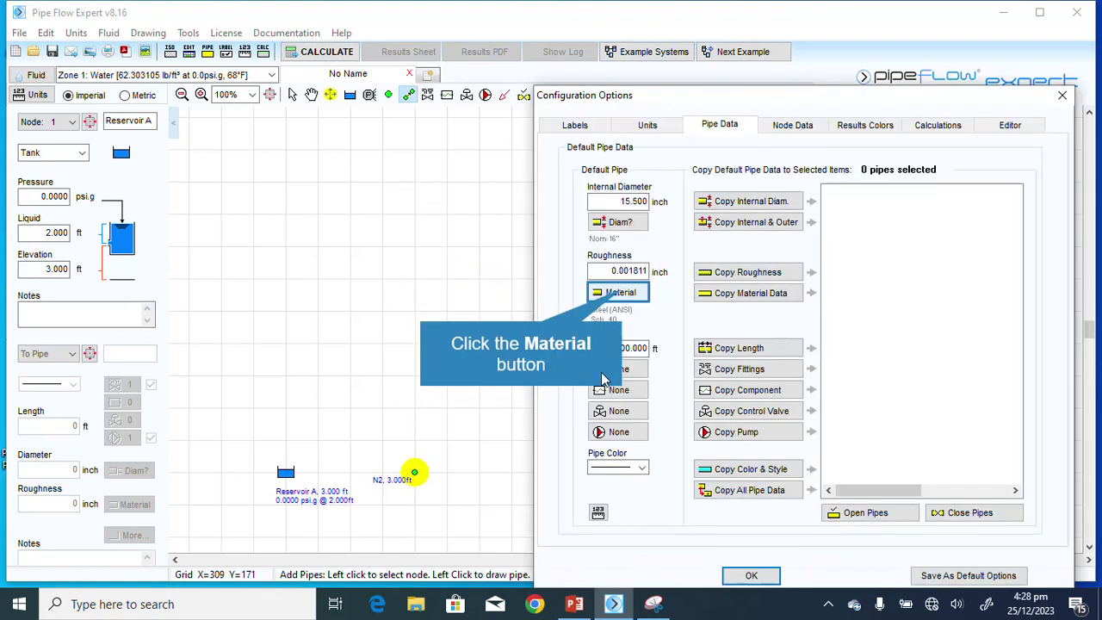
left_click(622, 294)
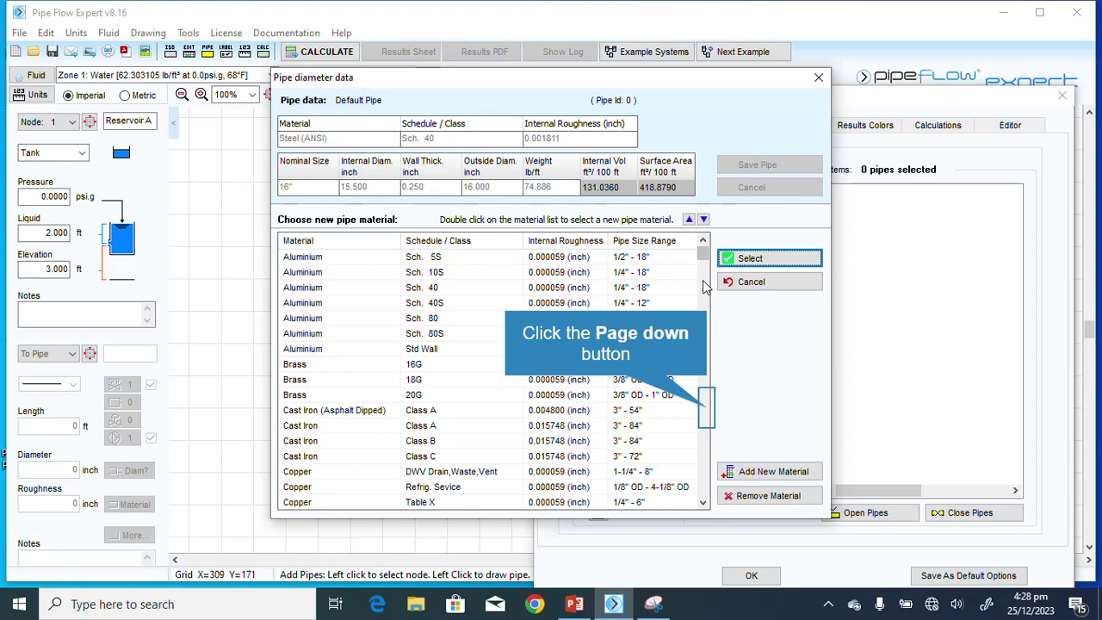
left_click(706, 410)
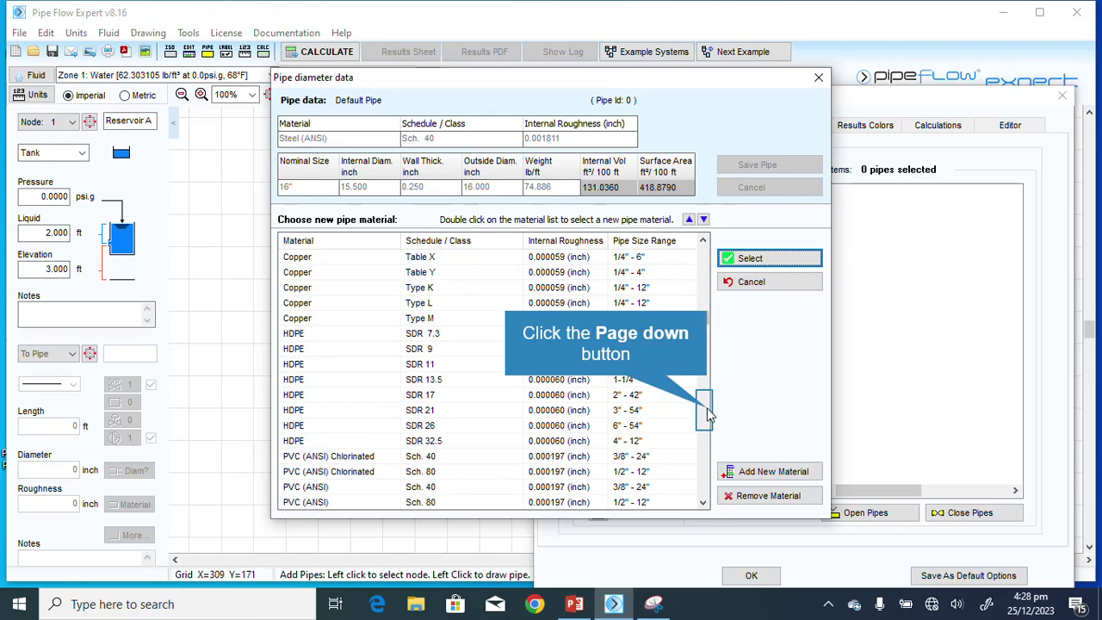
left_click(708, 415)
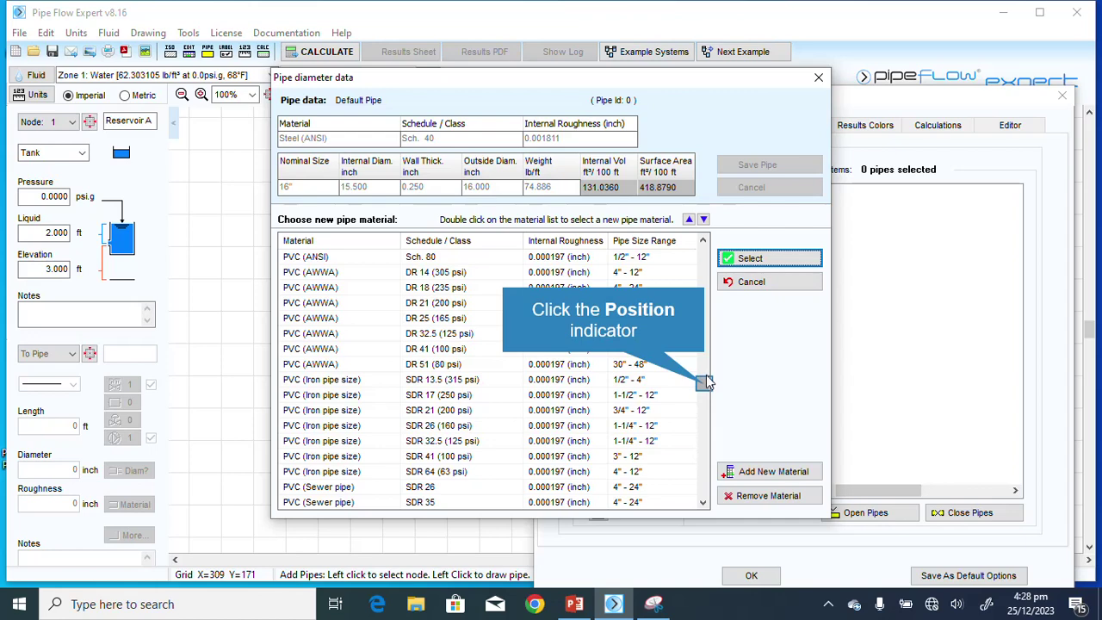
scroll(704, 384, "down", 6)
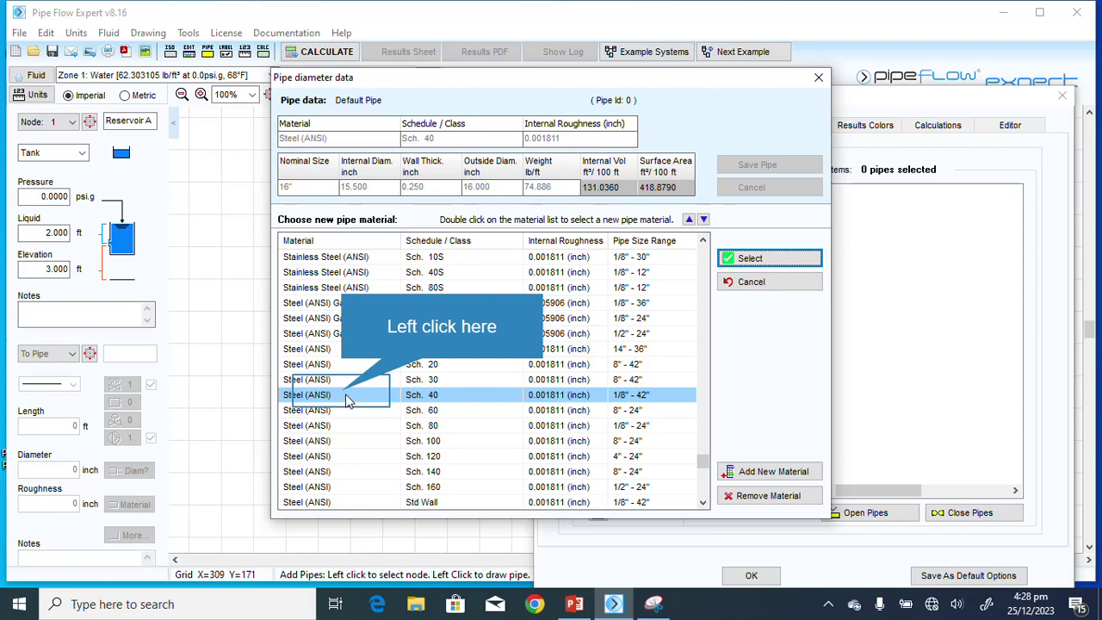
left_click(343, 397)
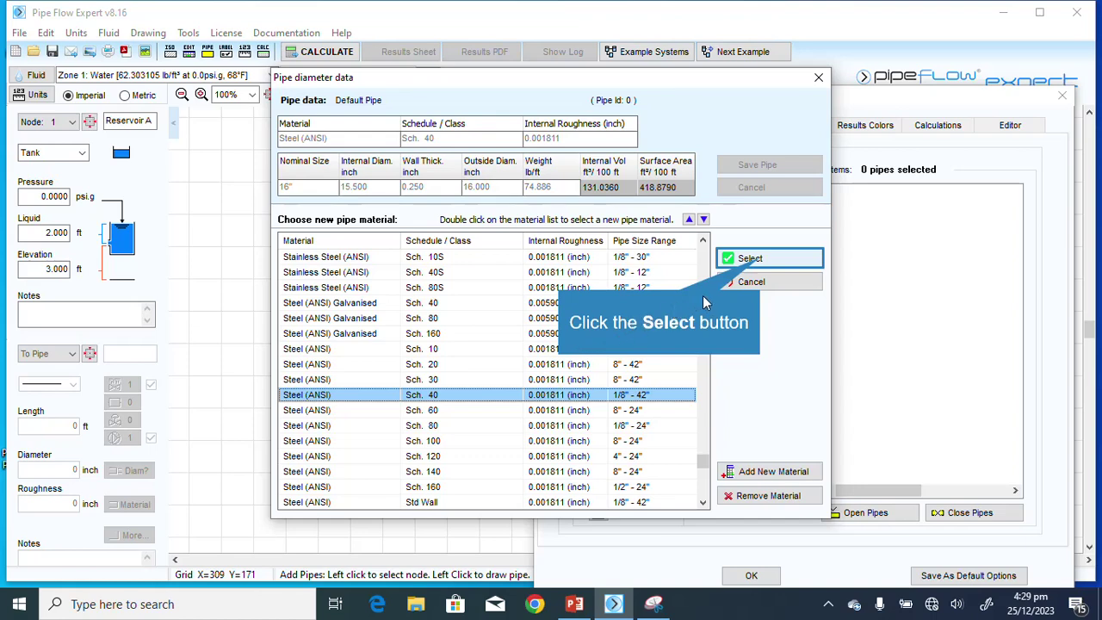
left_click(749, 259)
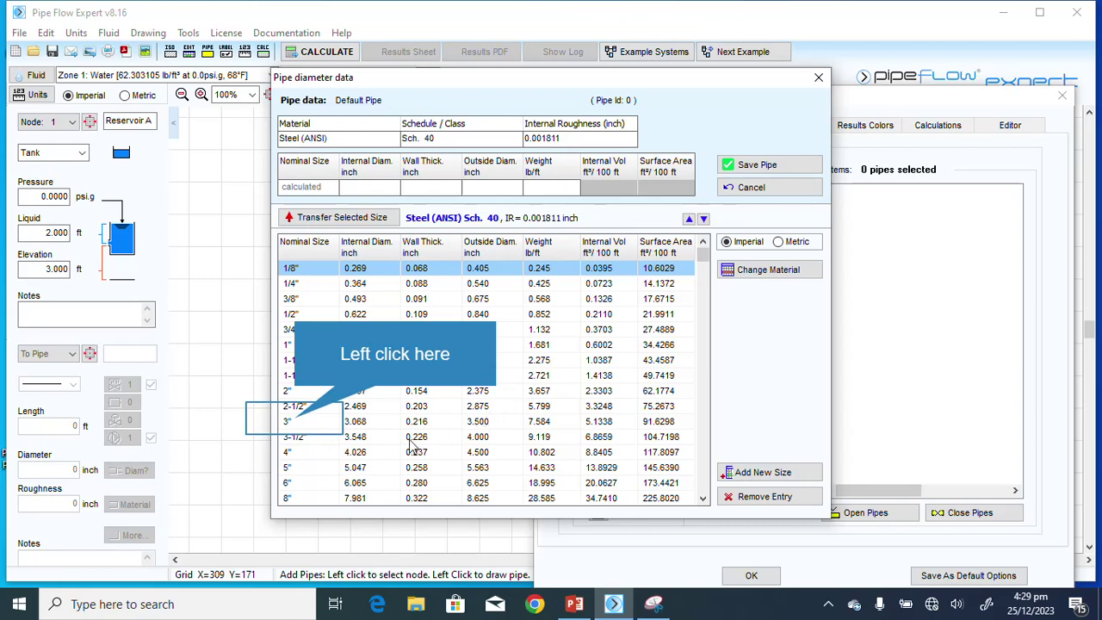
Step: Transfer the 3" nominal size to the default pipe and save the pipe data
left_click(293, 422)
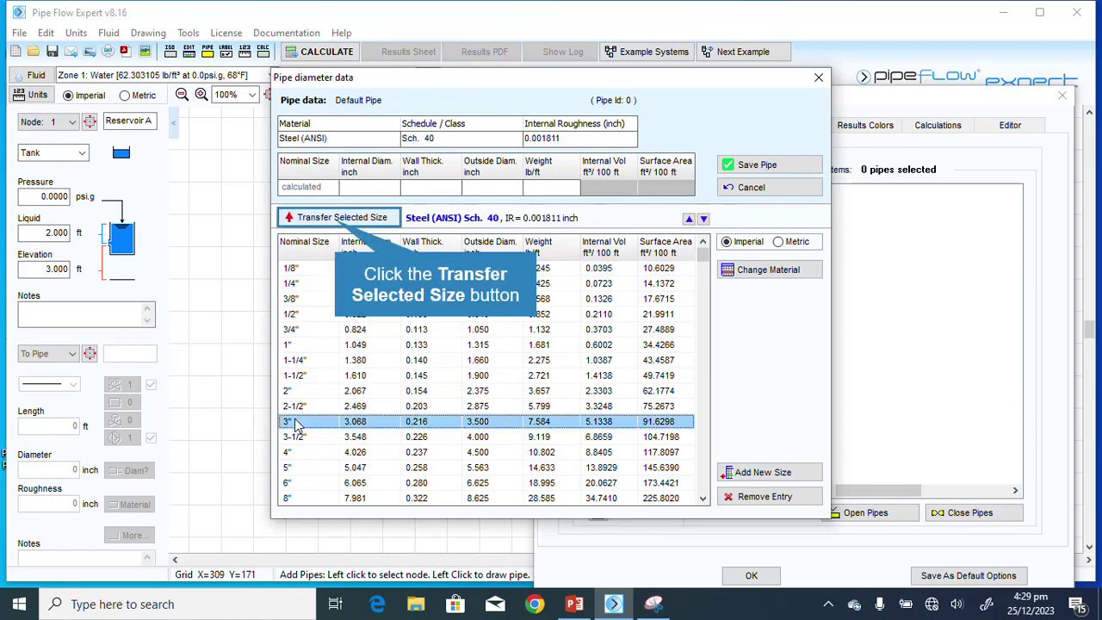
left_click(339, 220)
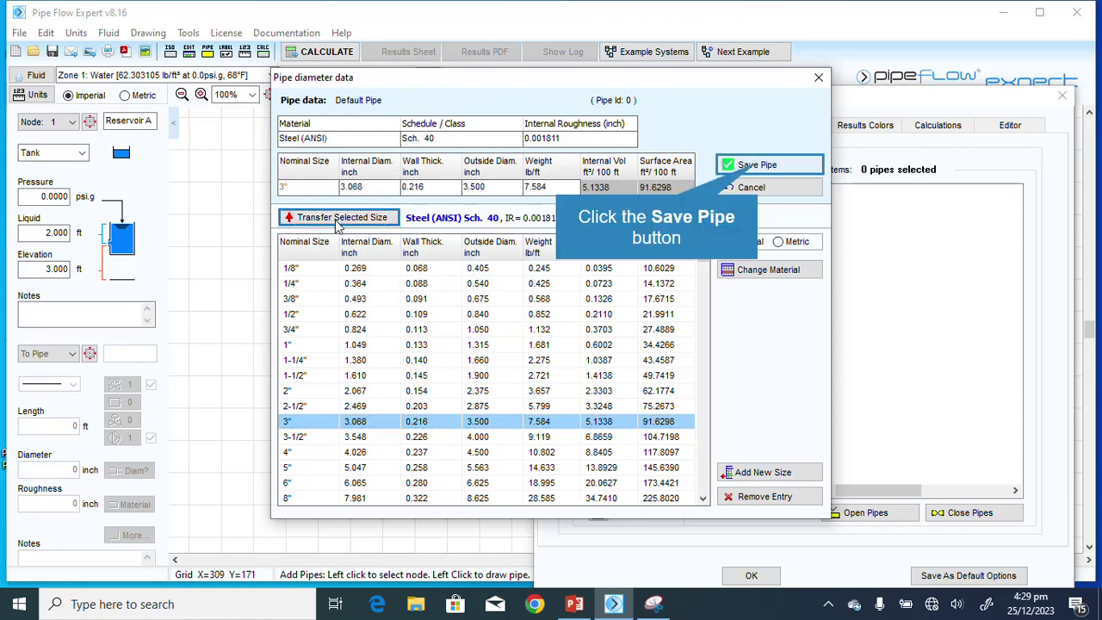
left_click(759, 166)
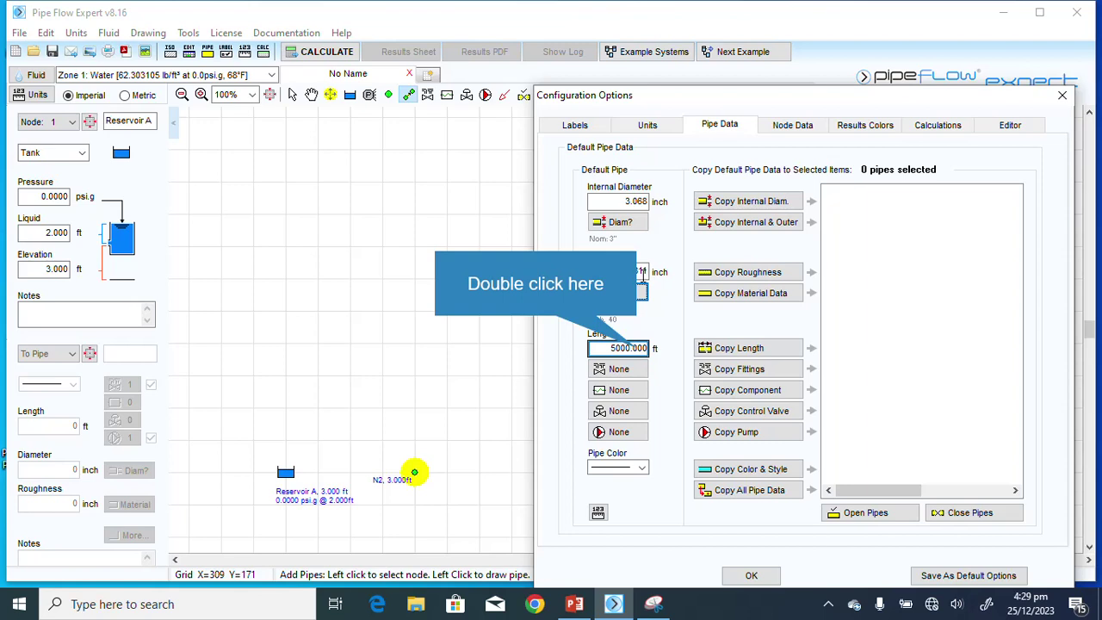
Step: Set the default pipe length to 30 ft and add one Pipe Entry Projecting fitting at the start of the pipe
double_click(640, 349)
type("30")
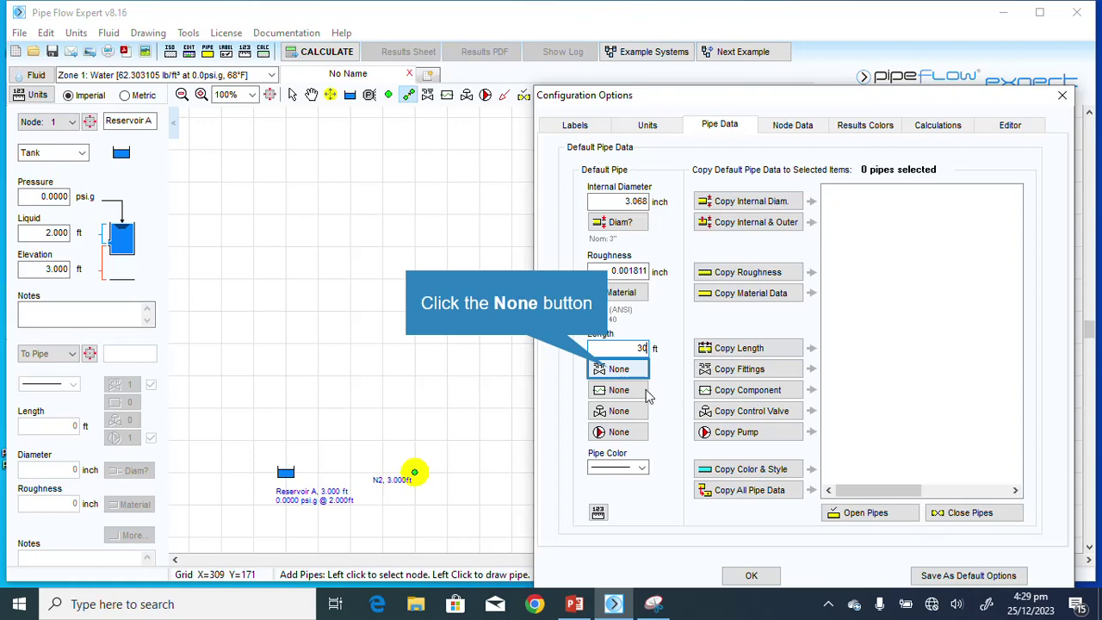
left_click(610, 371)
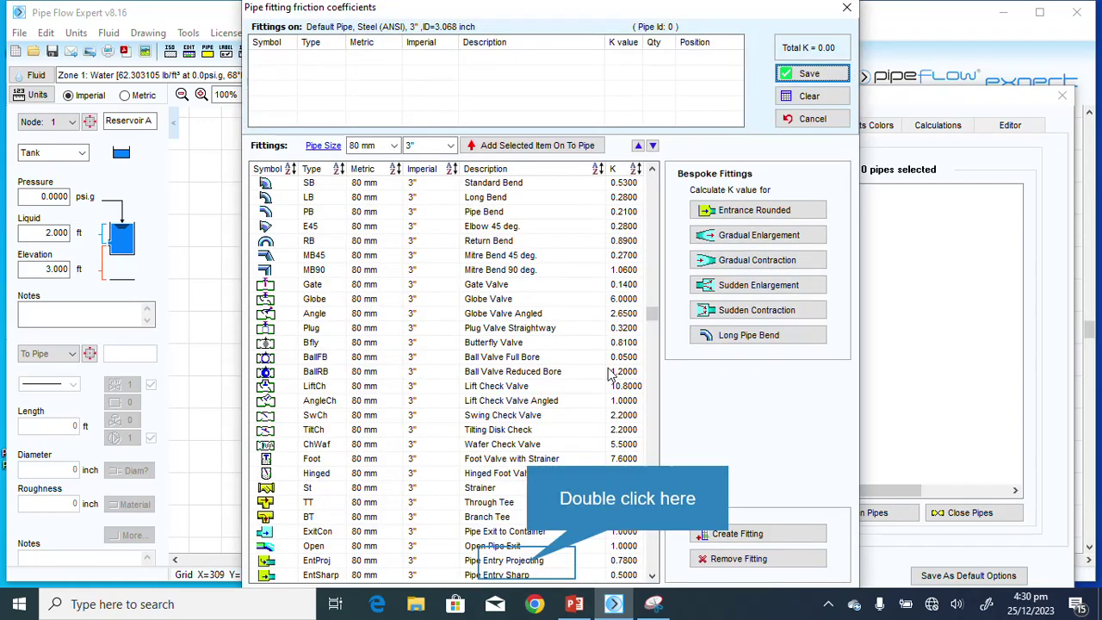
double_click(528, 562)
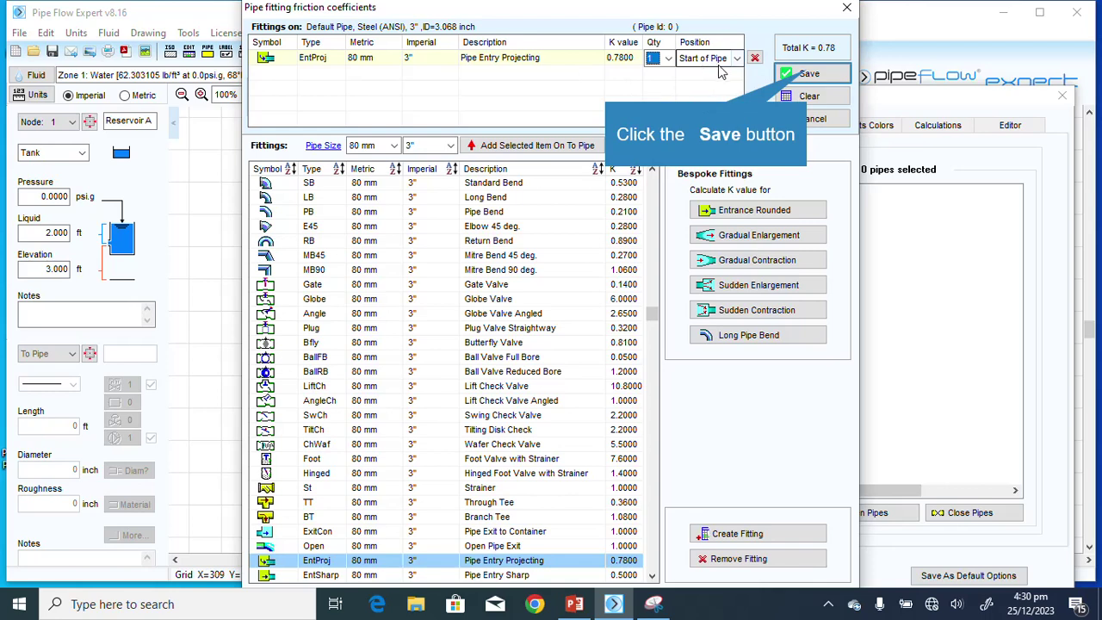
left_click(807, 74)
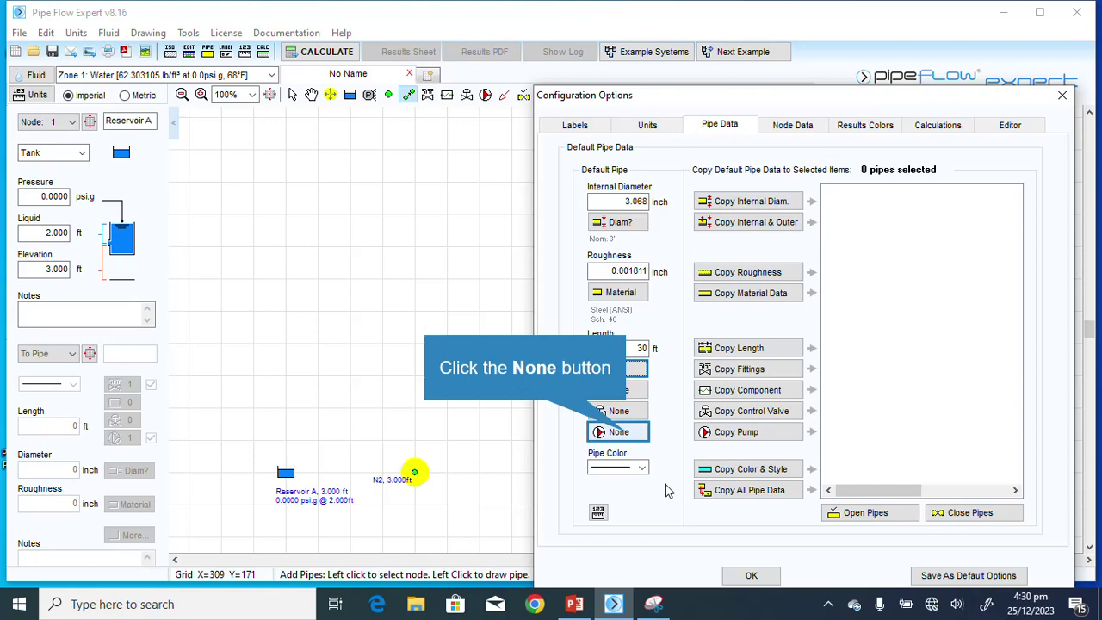
Step: Add a pump to the default pipe, modelled with a set flow rate of 185 US gpm
left_click(626, 433)
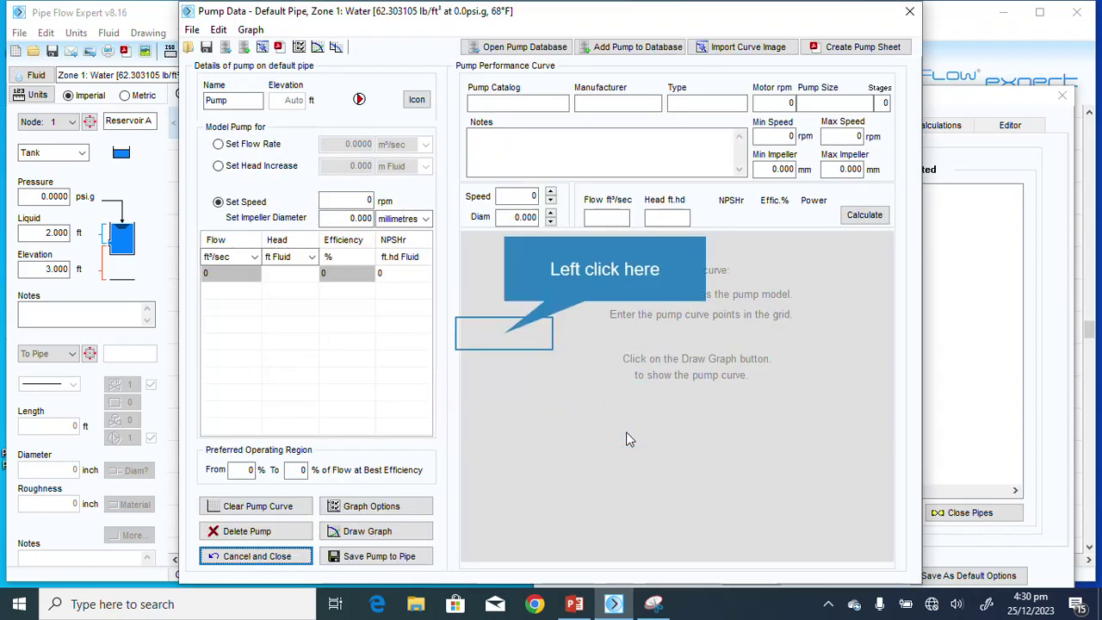
left_click(505, 336)
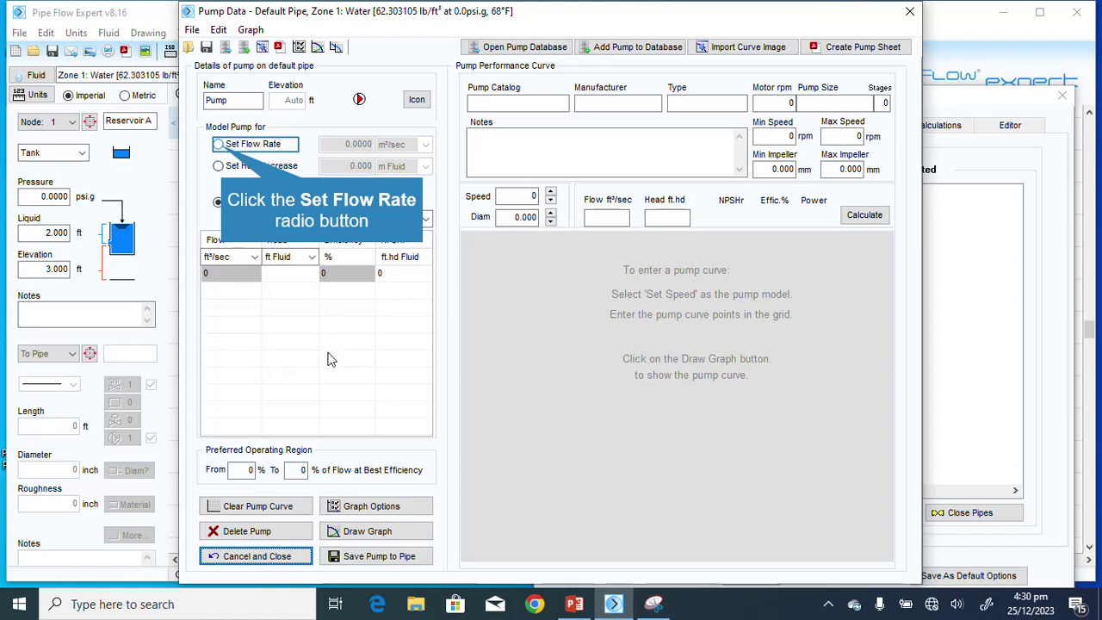
left_click(221, 146)
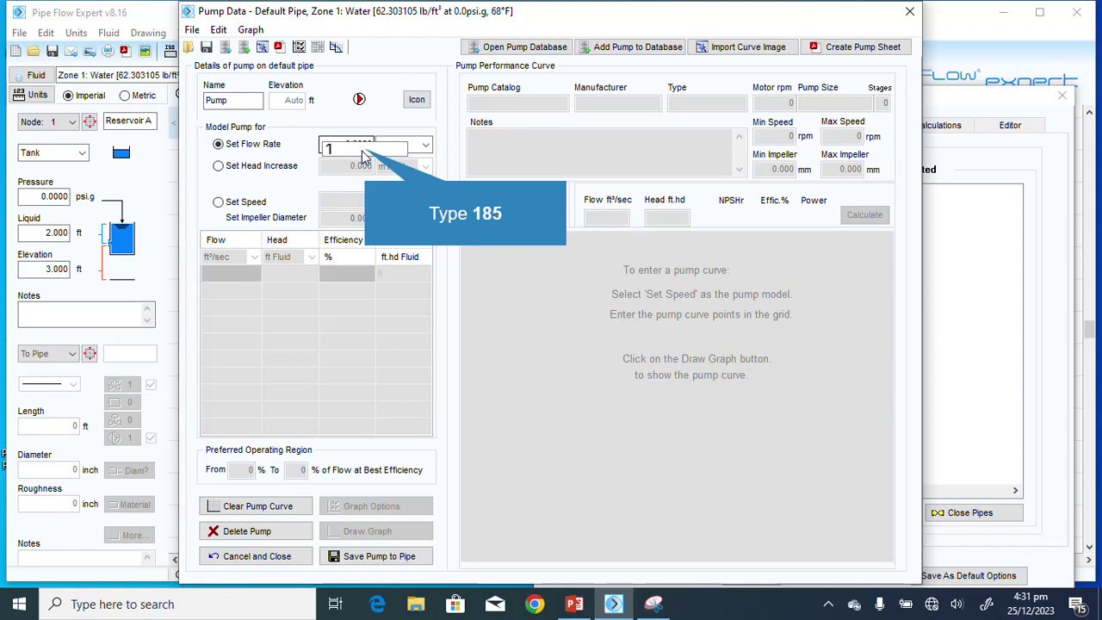
type("85")
left_click(426, 144)
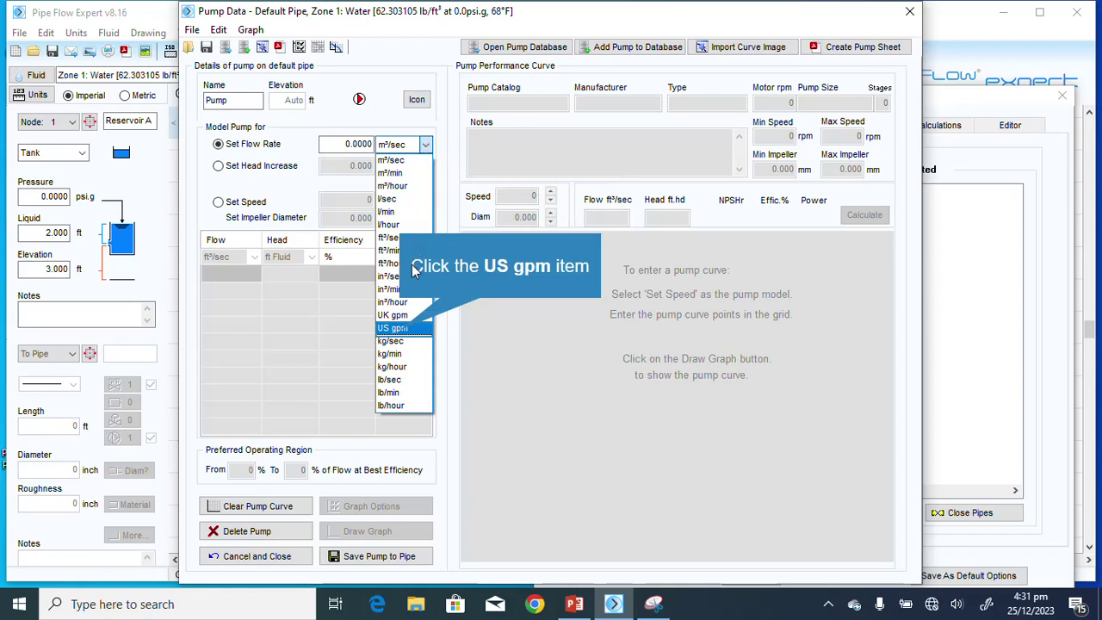
left_click(399, 329)
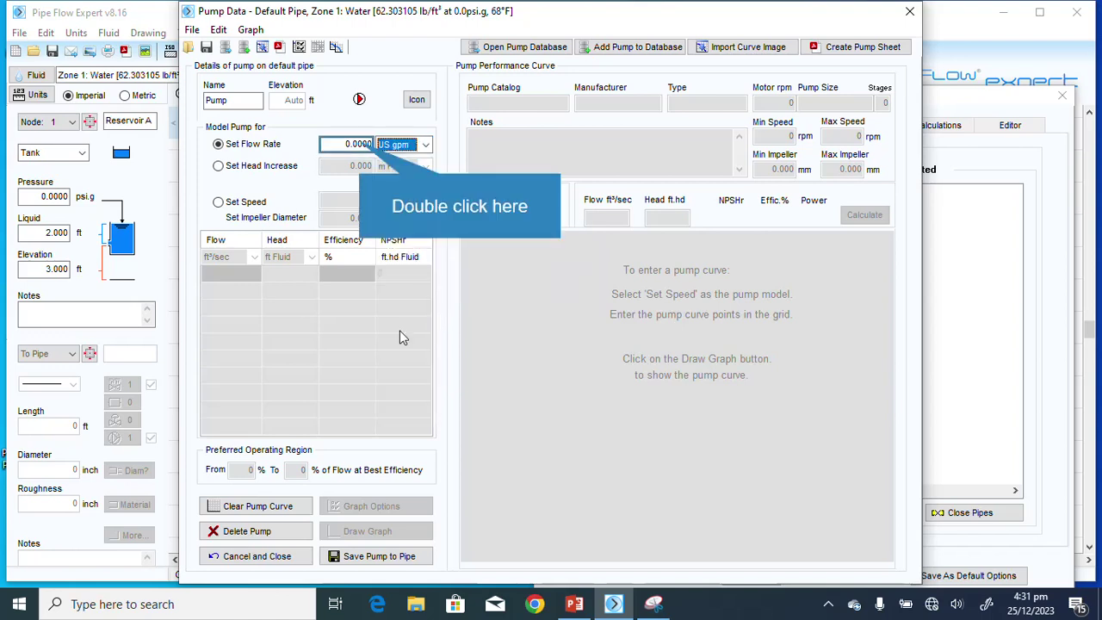
double_click(358, 143)
type("18")
type("185")
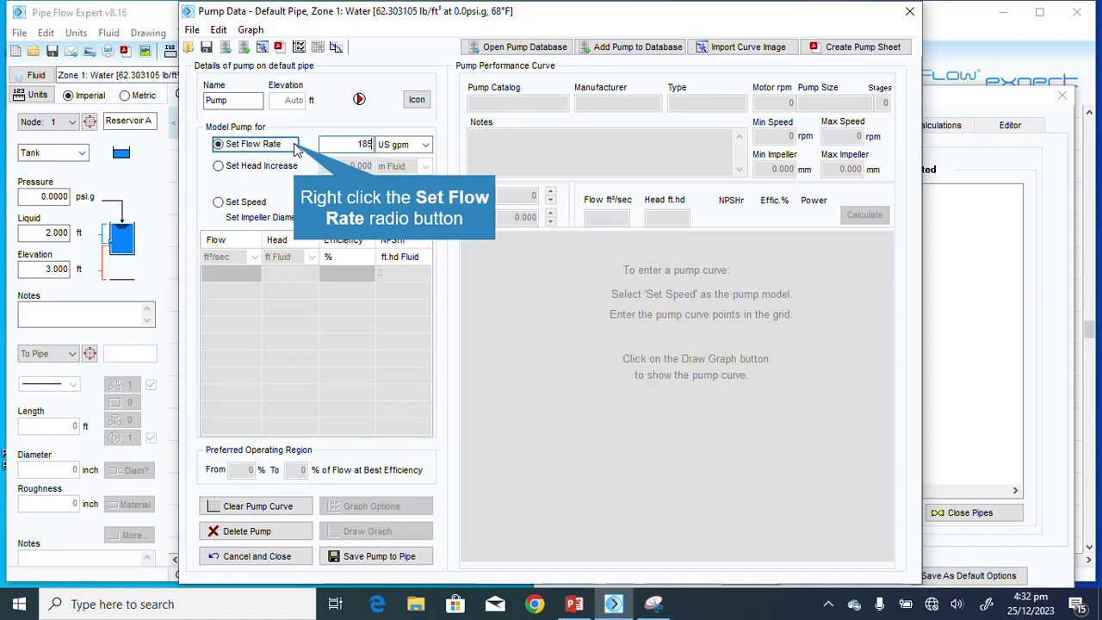
right_click(294, 148)
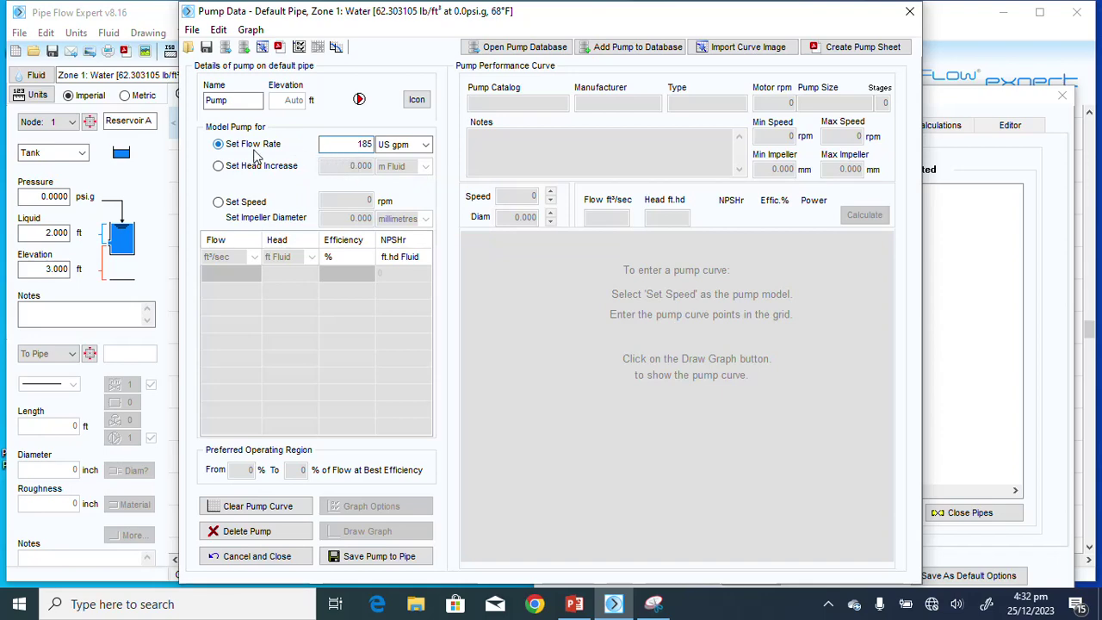
left_click(218, 201)
left_click(277, 148)
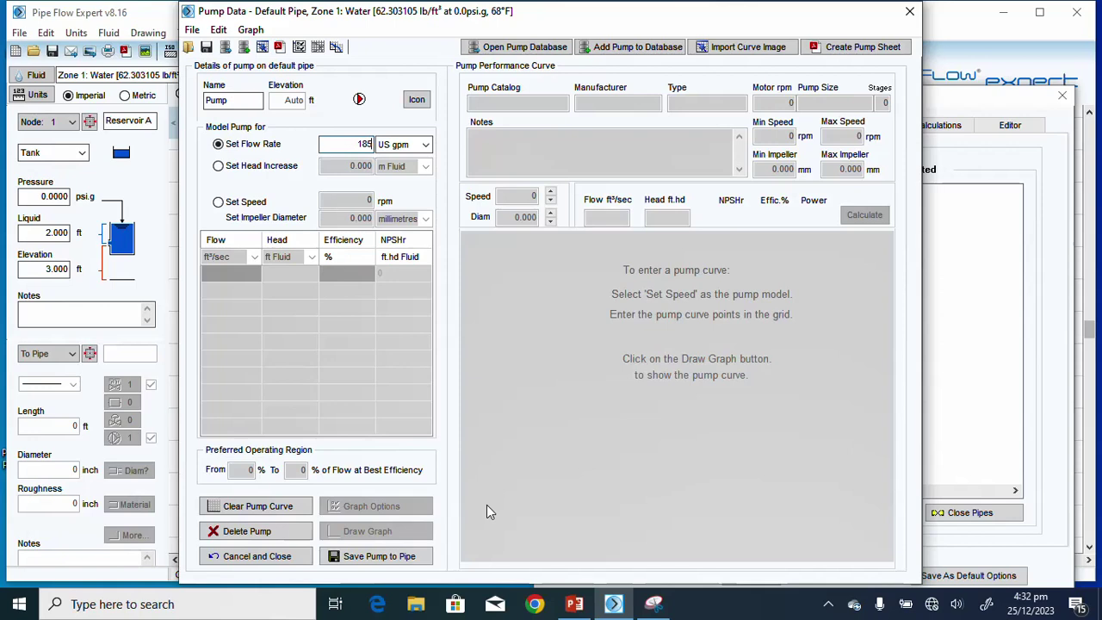
Step: Save the pump to the default pipe and accept the default pipe data for the first pipe
left_click(369, 558)
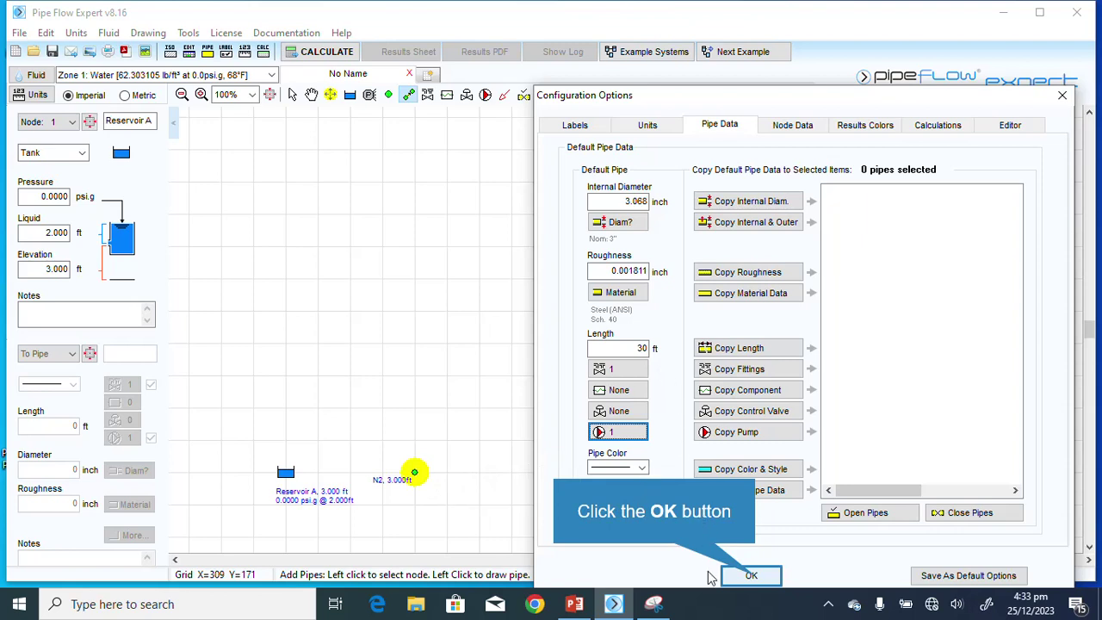
left_click(755, 577)
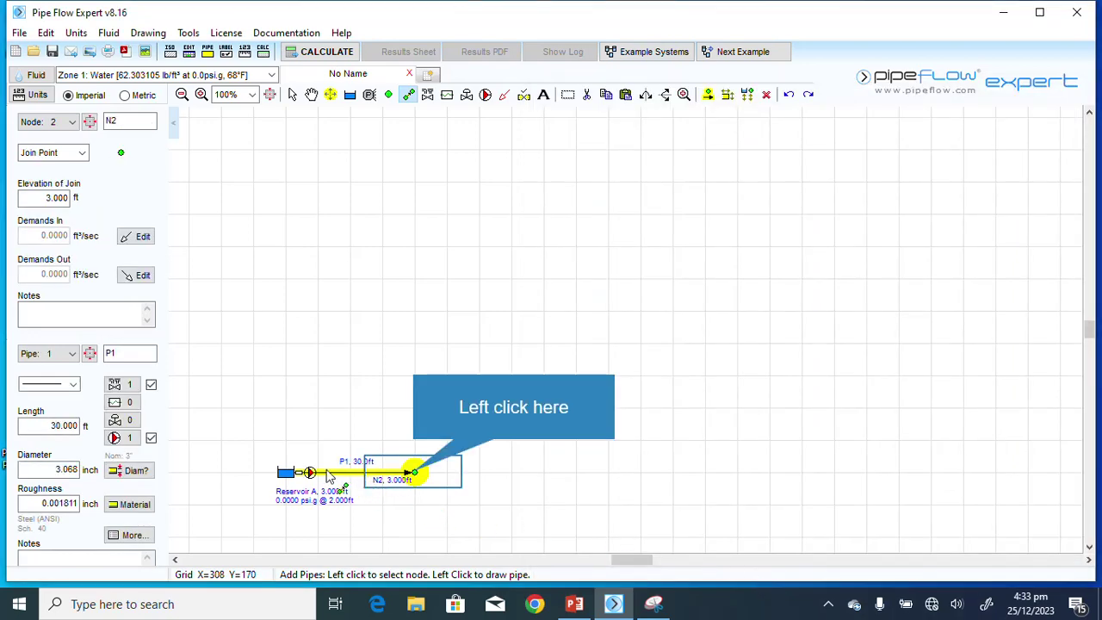
Step: Draw a vertical pipe upward from node N2 and set its length to 50 ft
left_click(414, 473)
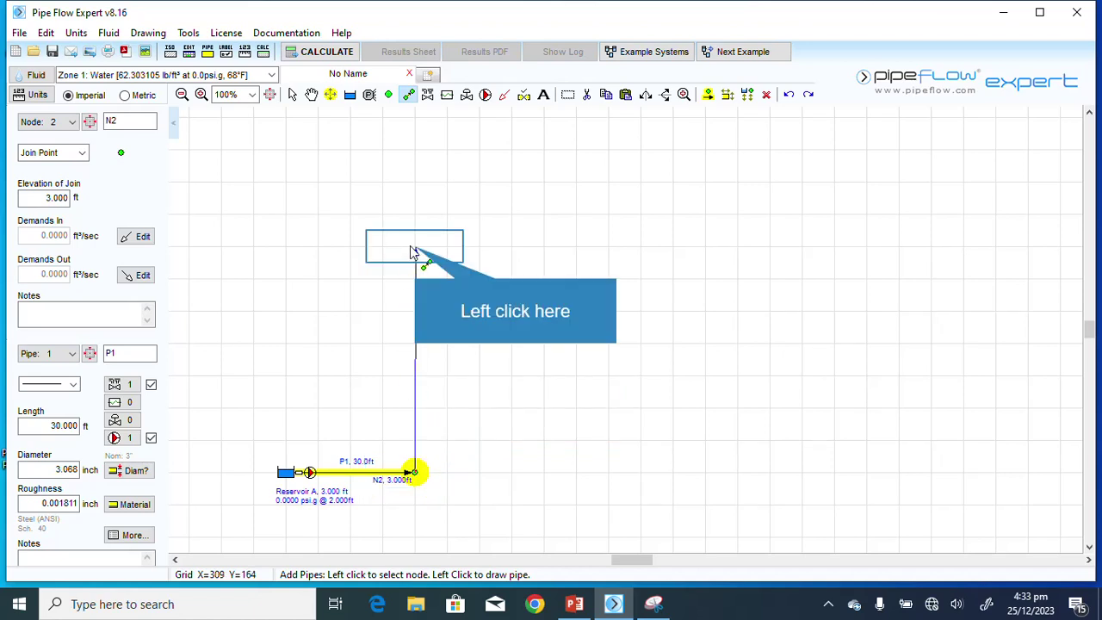
left_click(414, 247)
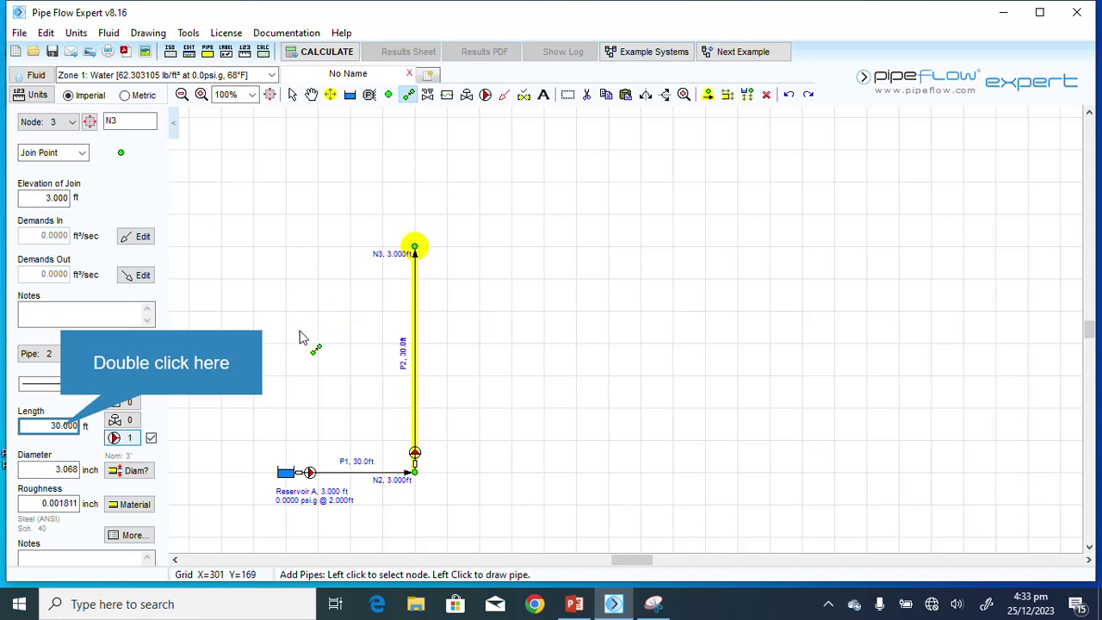
double_click(62, 426)
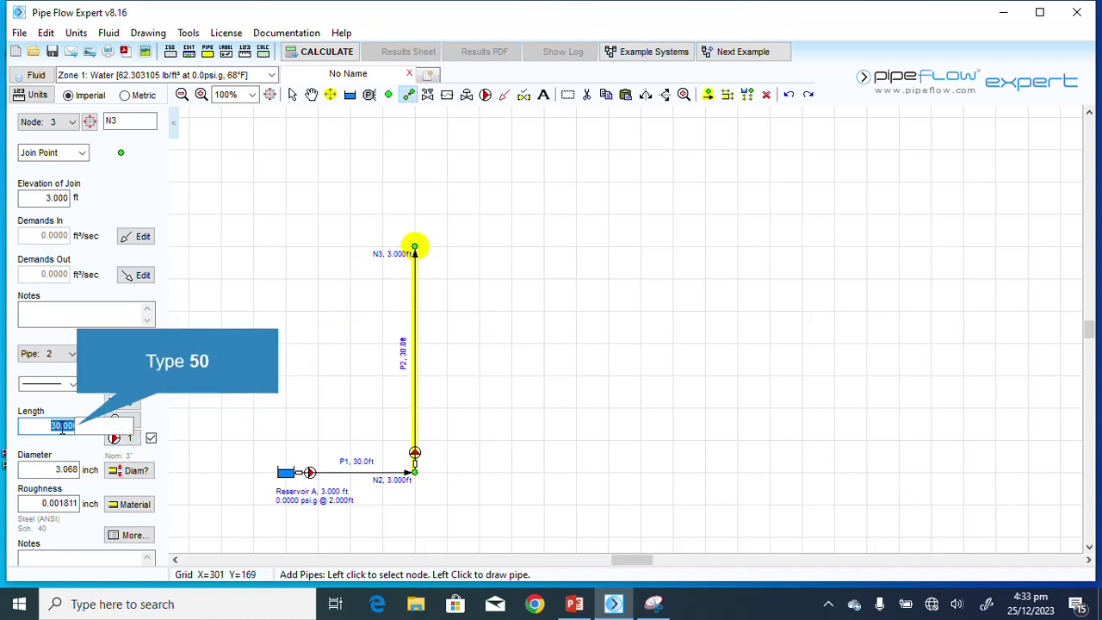
type("50")
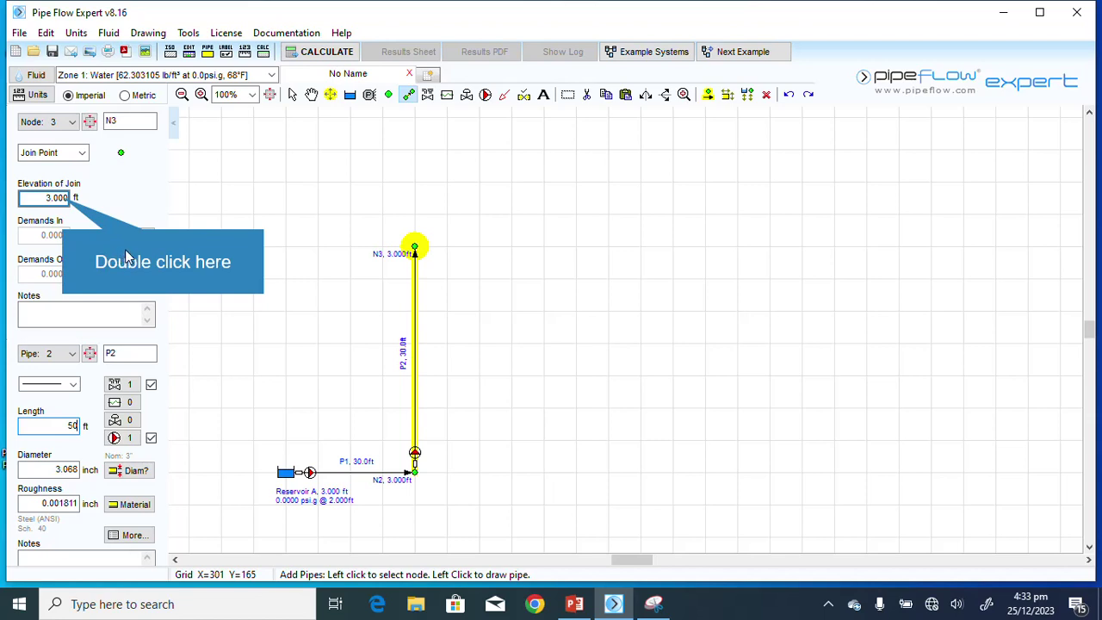
Step: Set the elevation of the join point at the vertical pipe's upper end to 16 ft
double_click(66, 198)
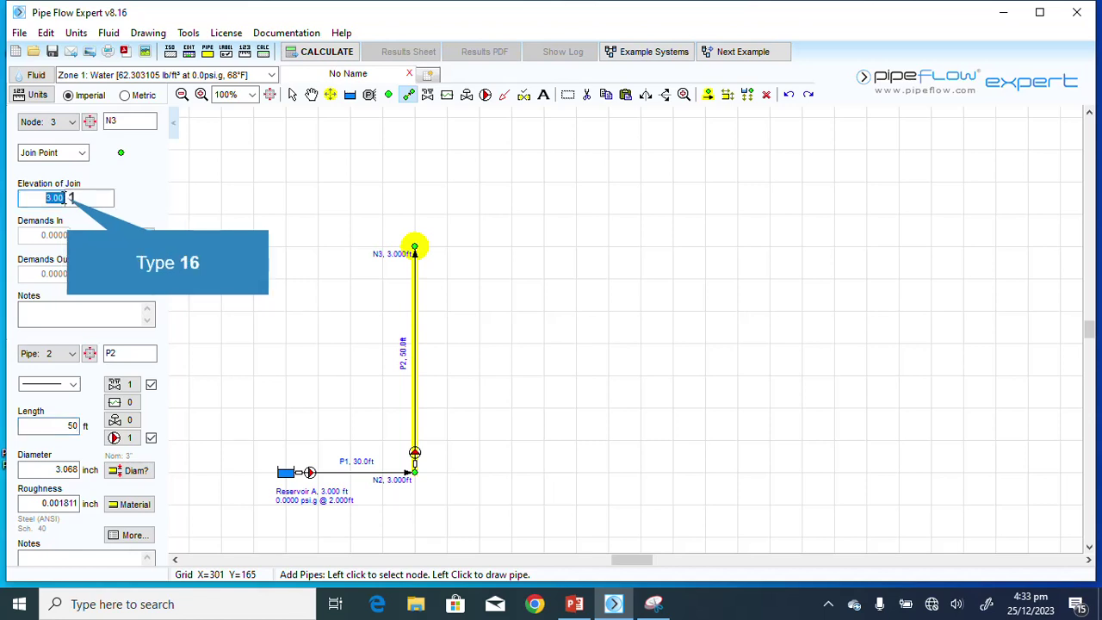
type("16")
key("Return")
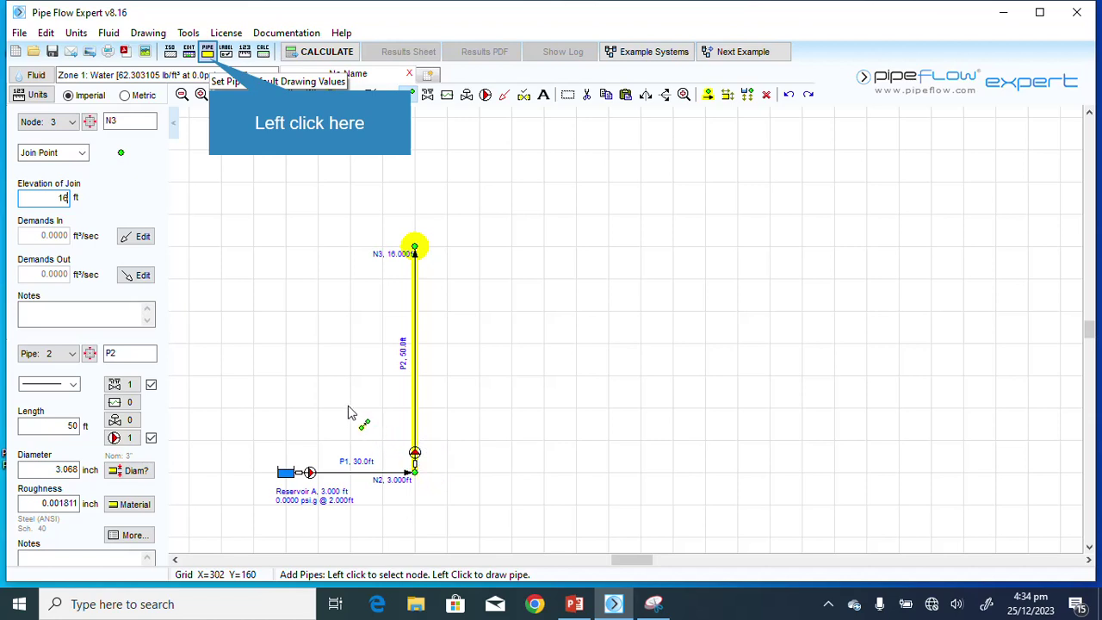
Step: Change the default pipe length to 50 ft and delete the pump from the default pipe
left_click(207, 55)
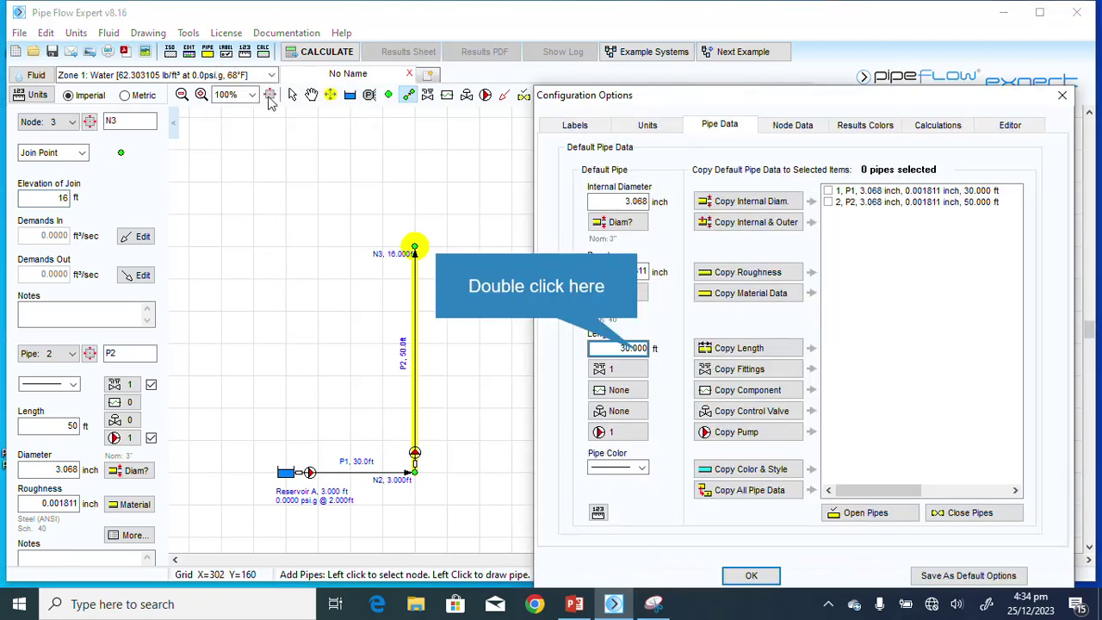
double_click(637, 348)
type("50")
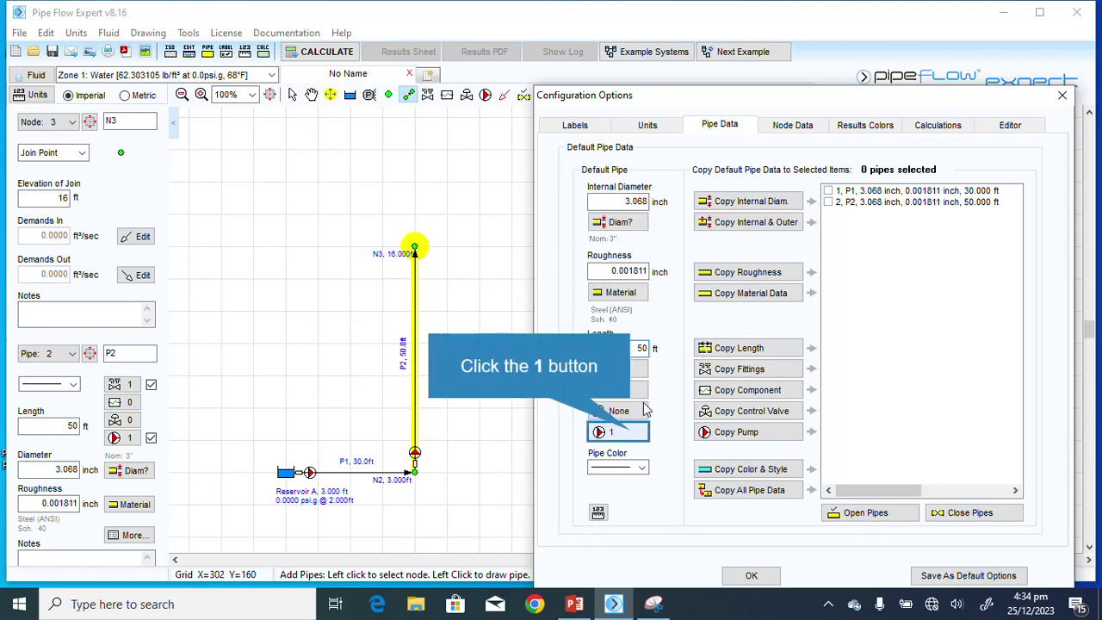
left_click(629, 437)
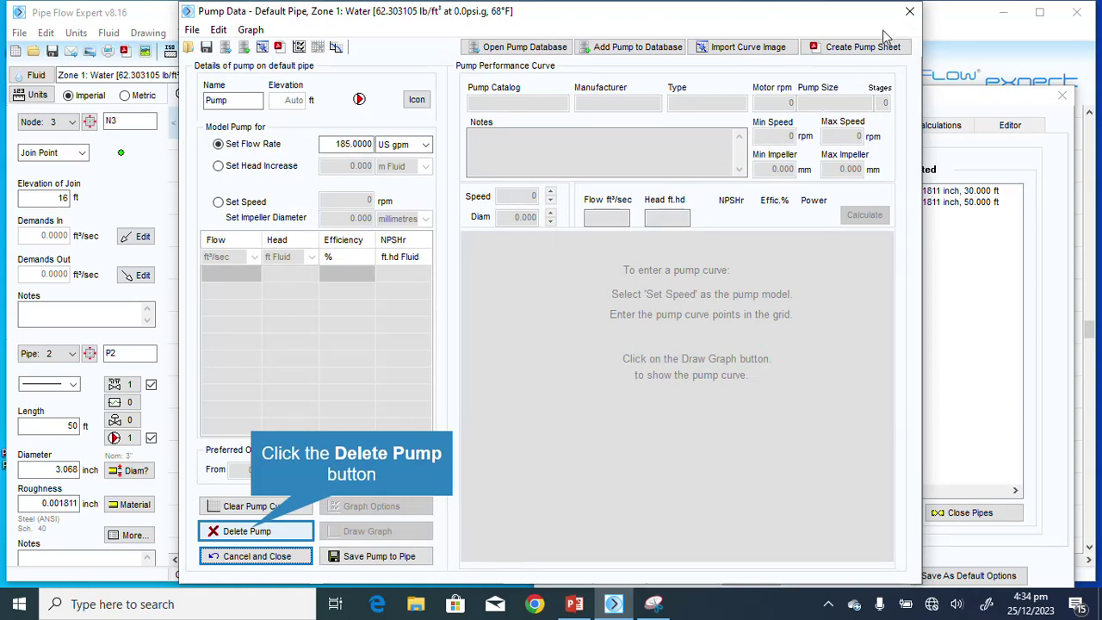
left_click(252, 534)
left_click(614, 337)
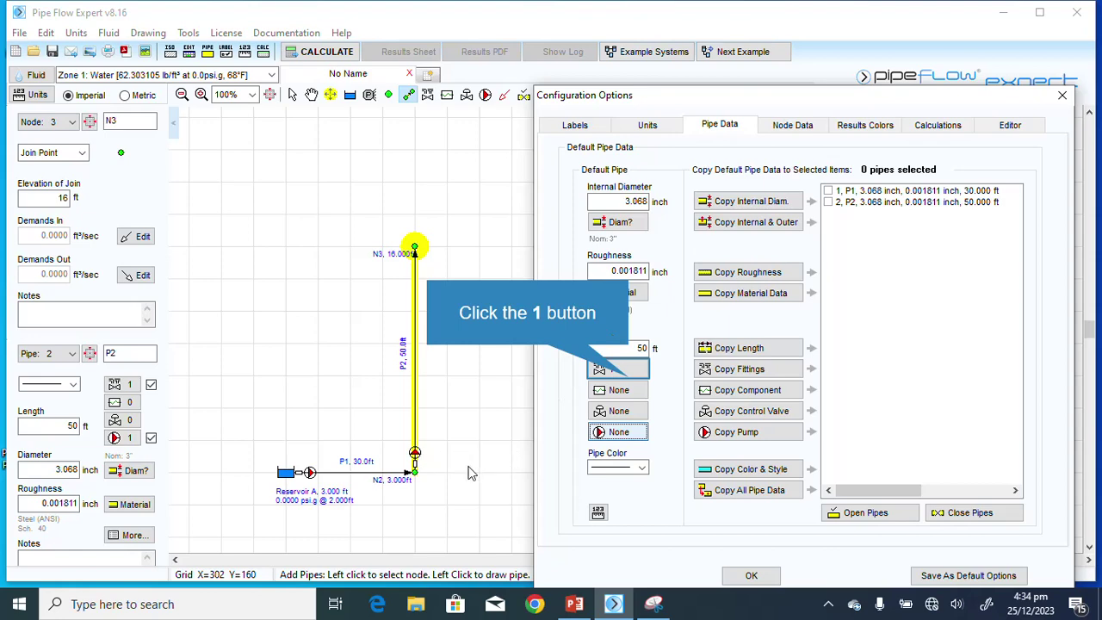
Step: Replace the default pipe's Pipe Entry Projecting fitting with one Standard Bend at the start of the pipe and accept the pipe defaults
left_click(626, 372)
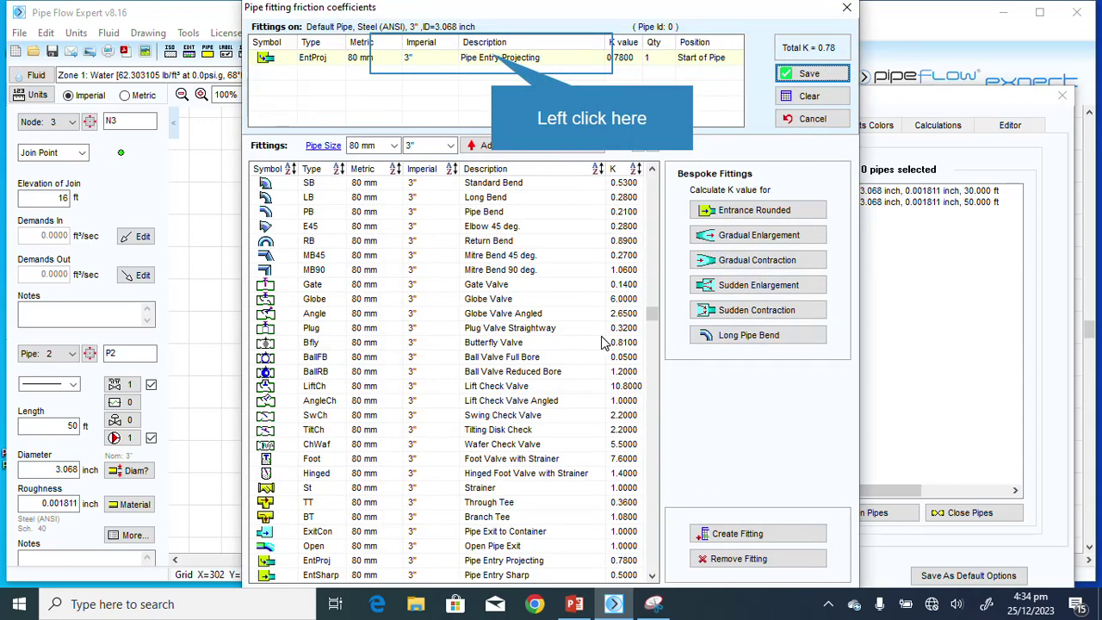
left_click(493, 60)
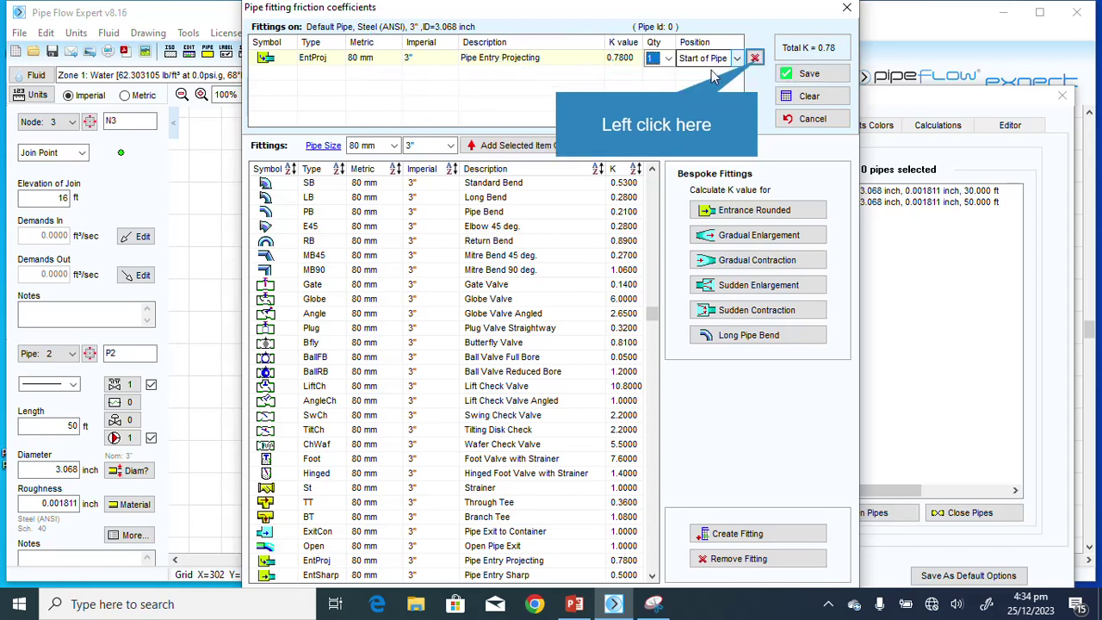
left_click(756, 57)
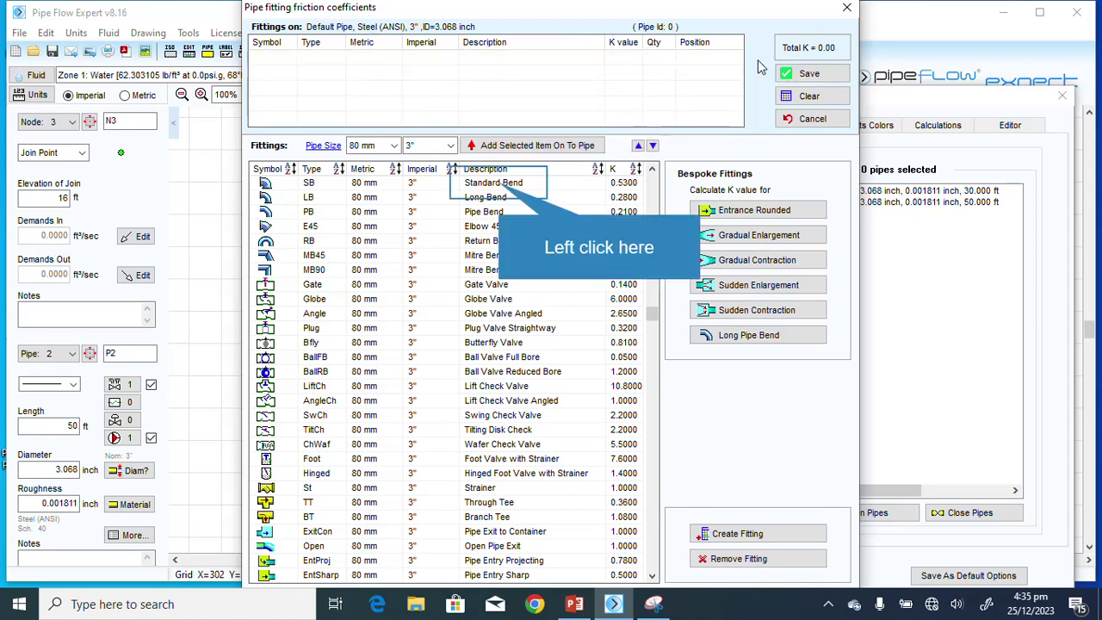
left_click(499, 185)
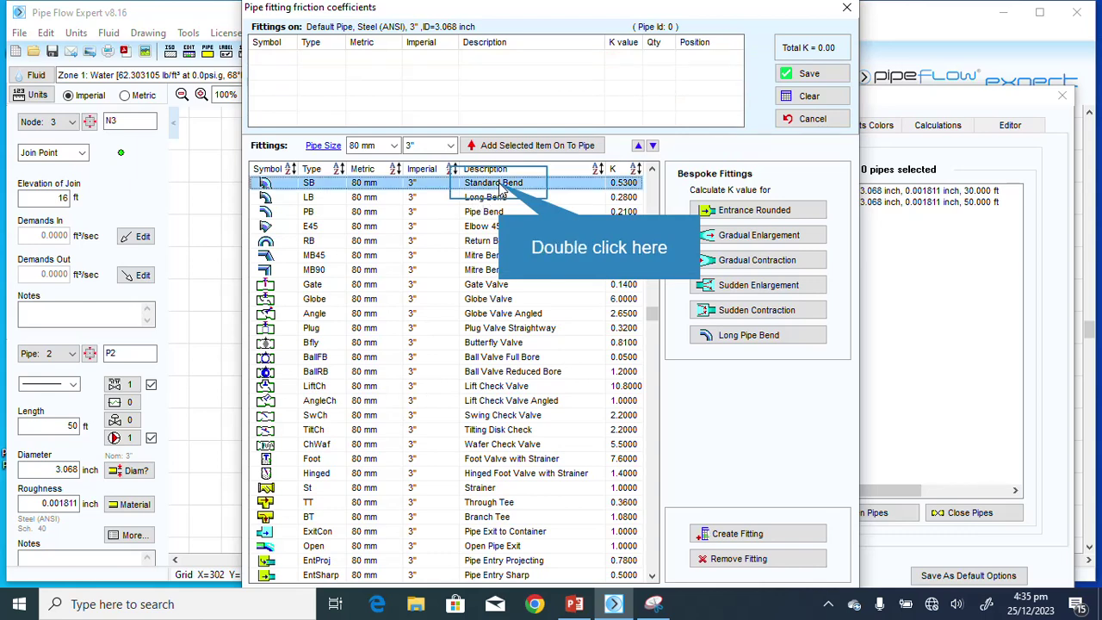
double_click(503, 184)
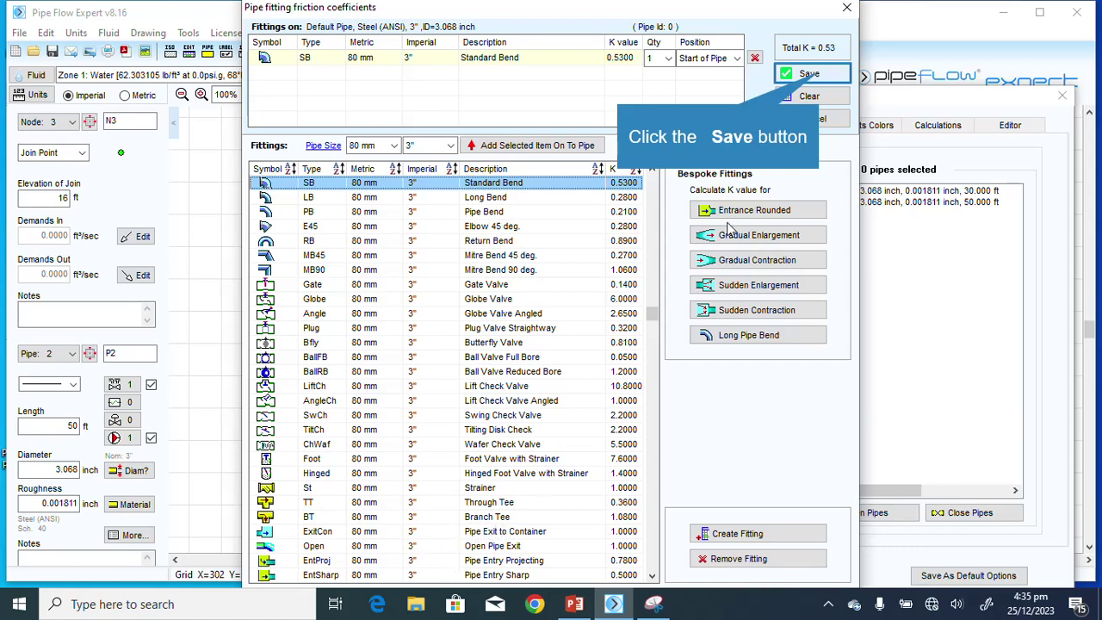
left_click(820, 76)
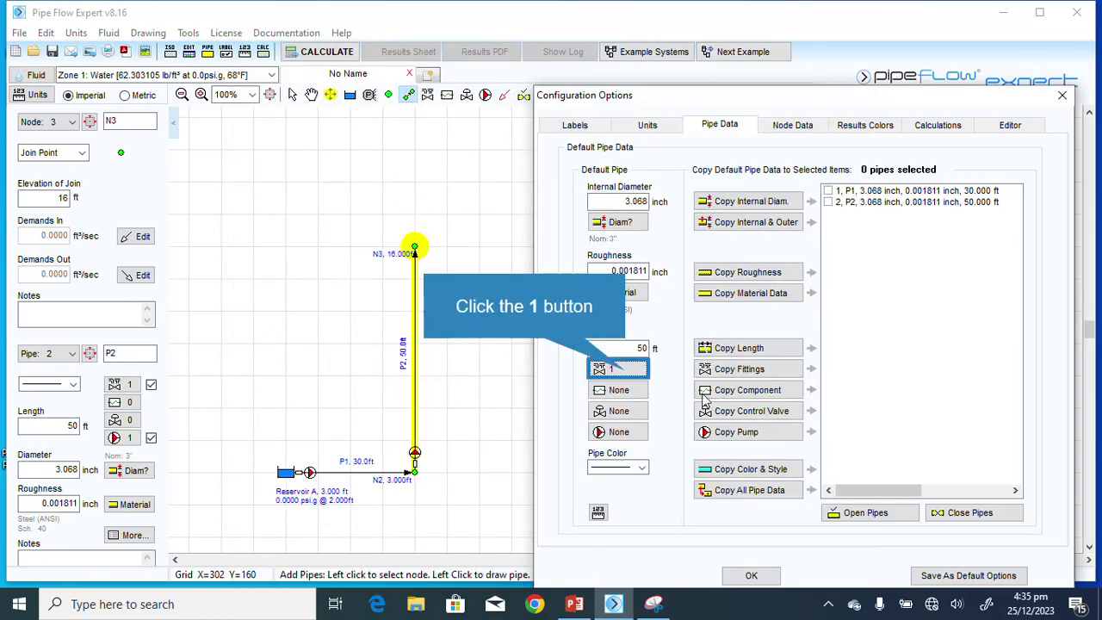
left_click(627, 372)
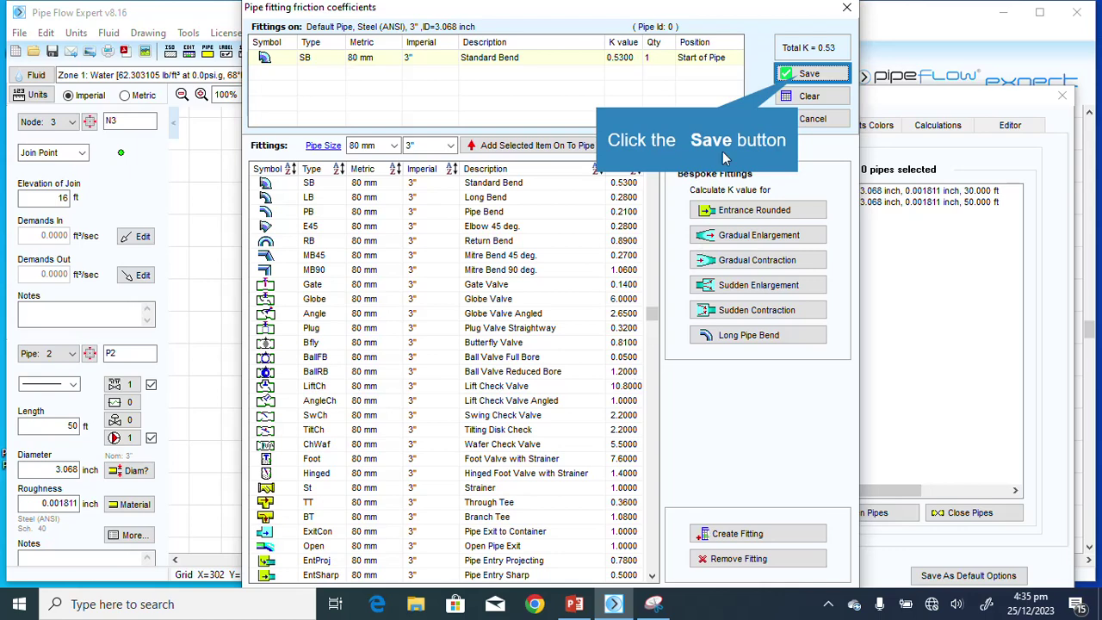
left_click(799, 75)
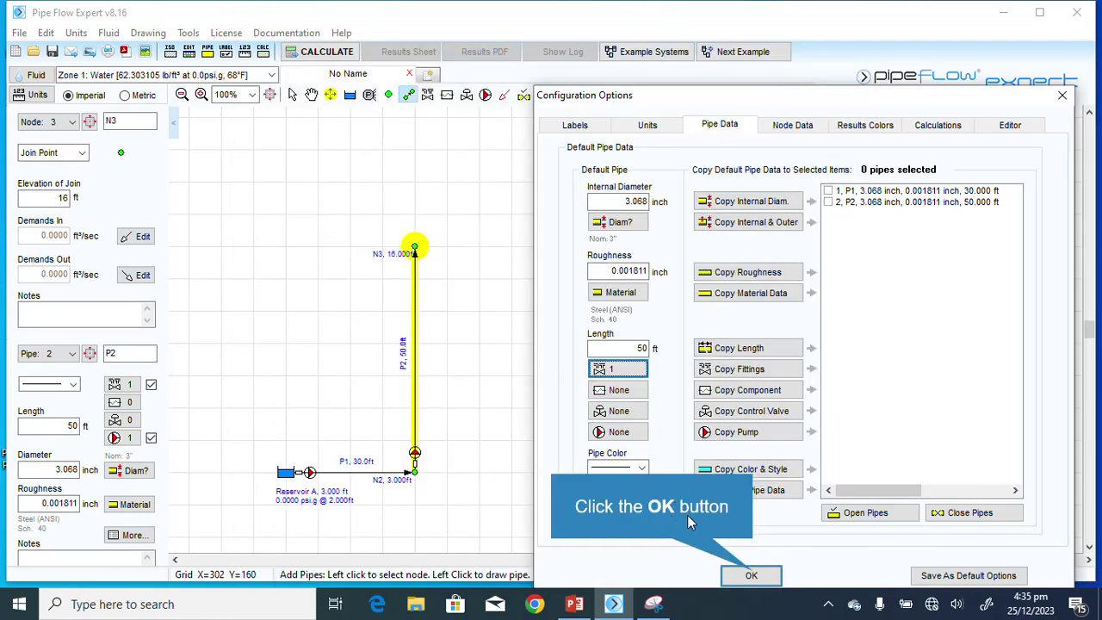
left_click(752, 574)
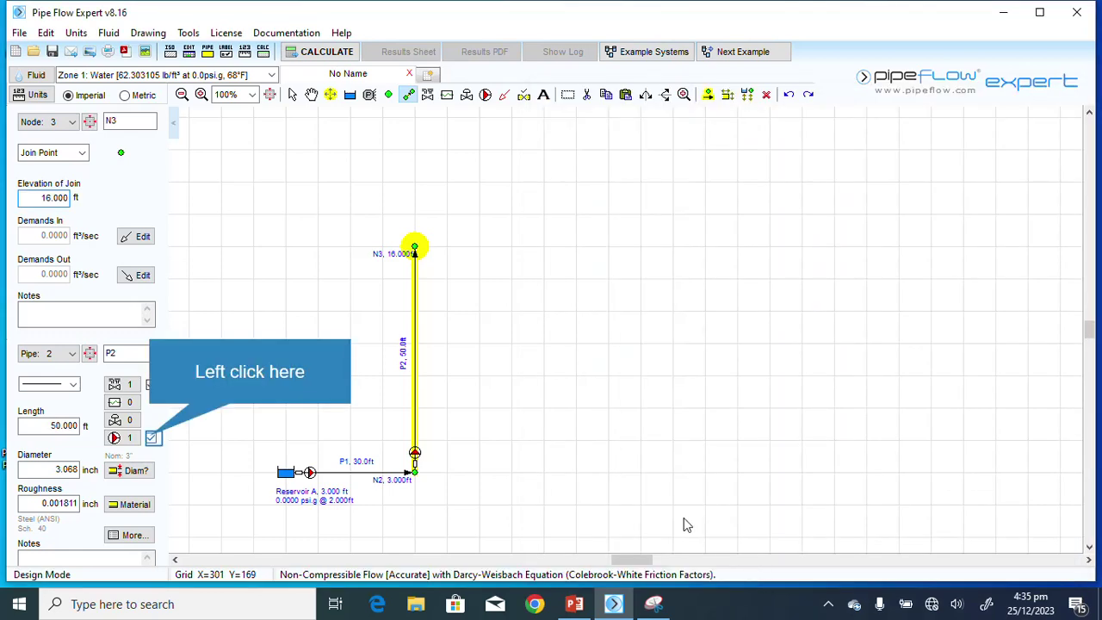
Step: Delete the pump and all its data from vertical pipe P2
left_click(152, 440)
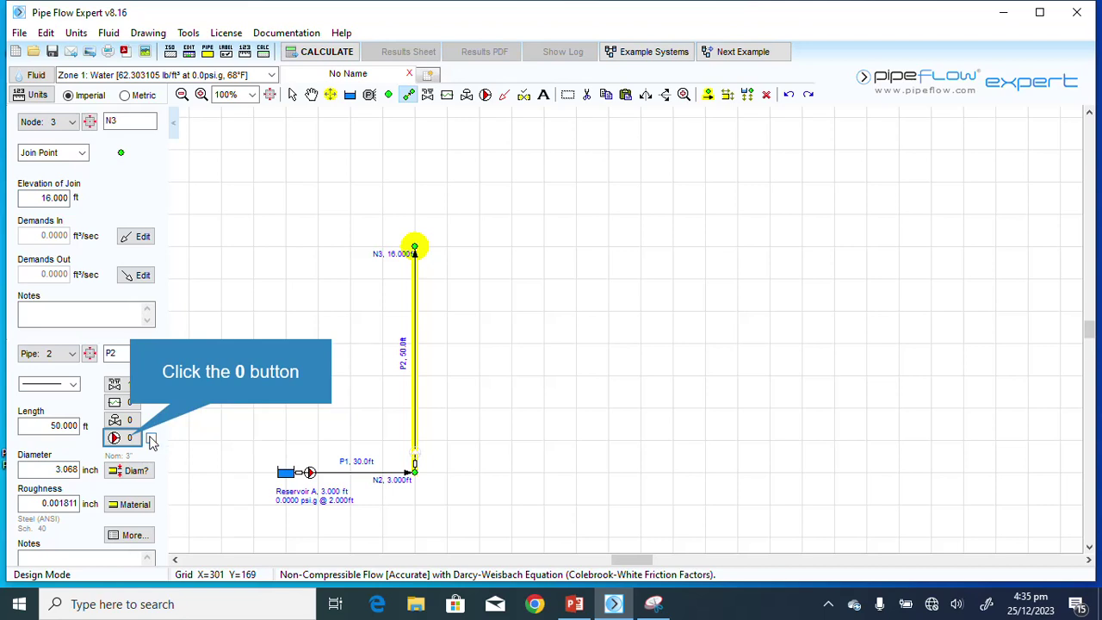
left_click(130, 438)
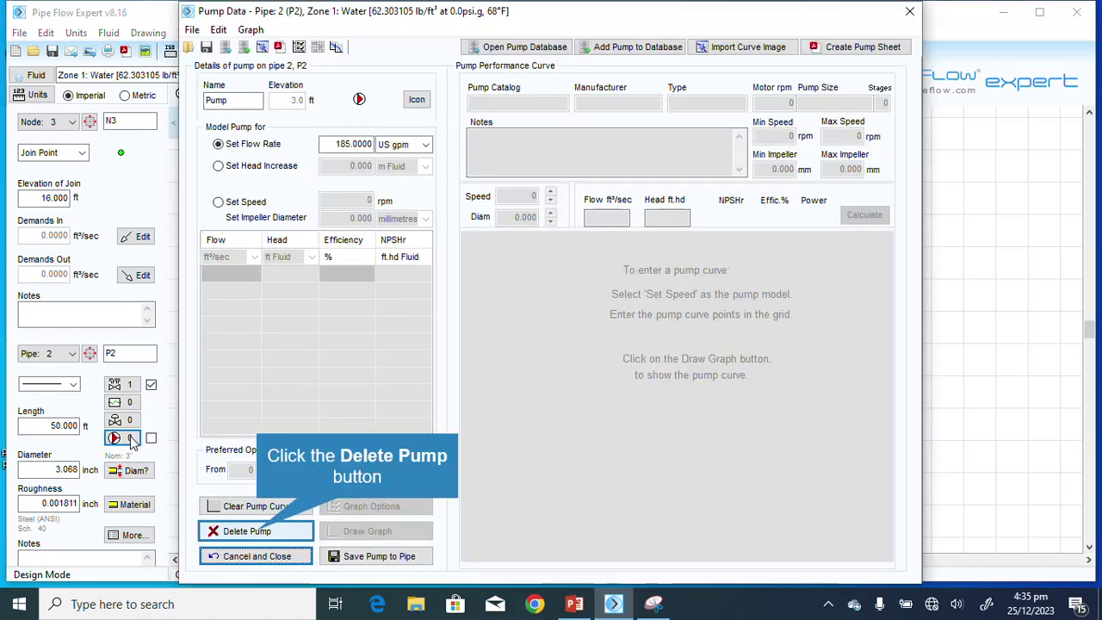
left_click(247, 531)
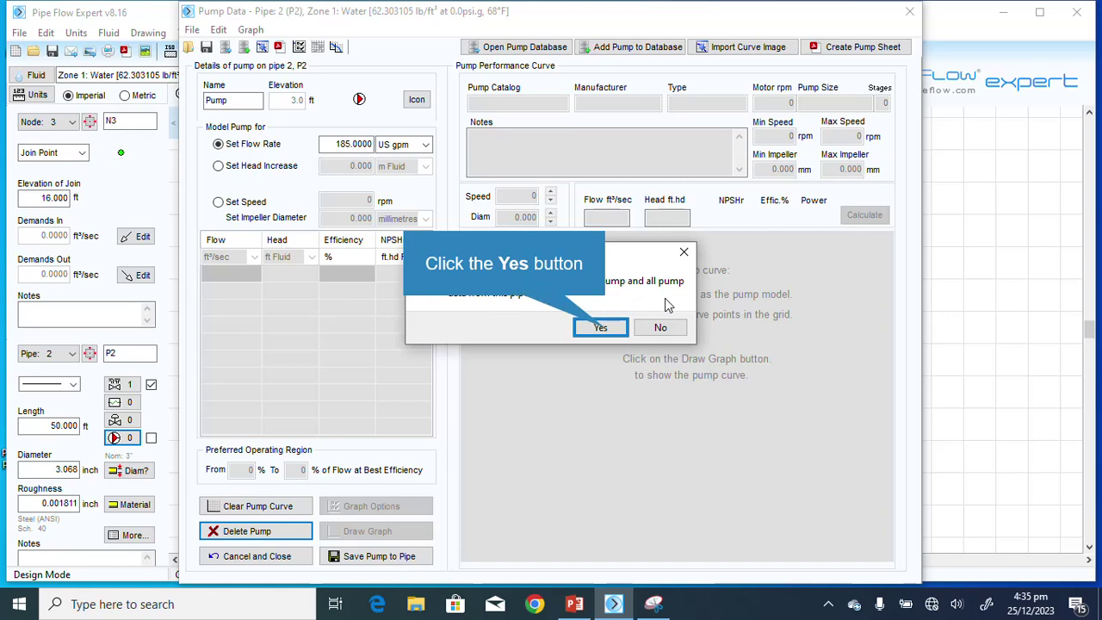
left_click(601, 328)
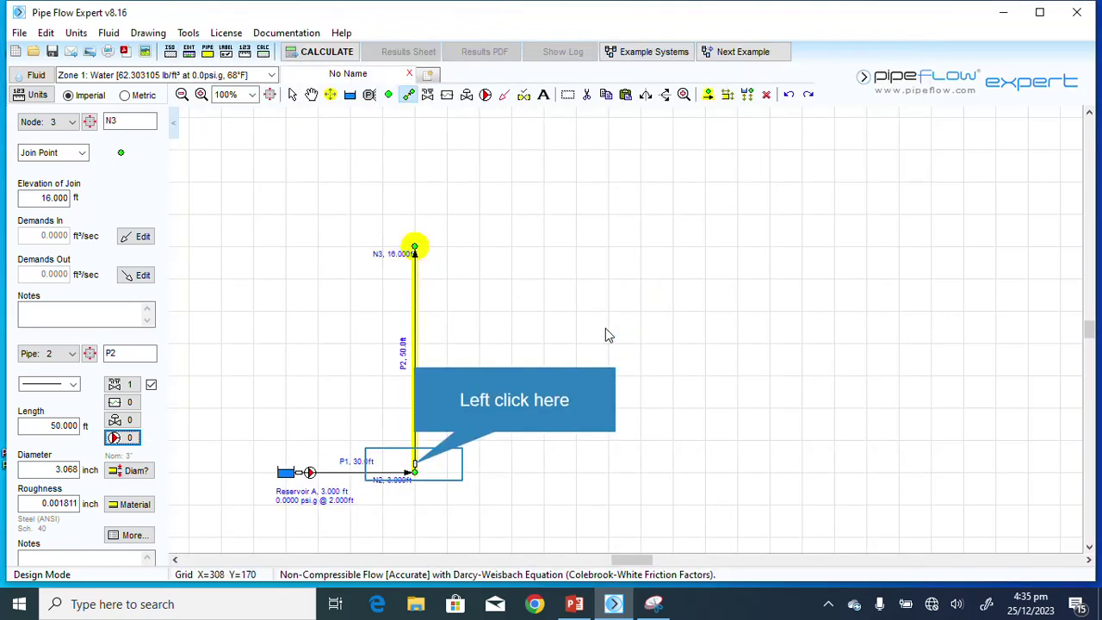
Step: Try to redraw the vertical pipe from node N2 up to node N3
left_click(416, 467)
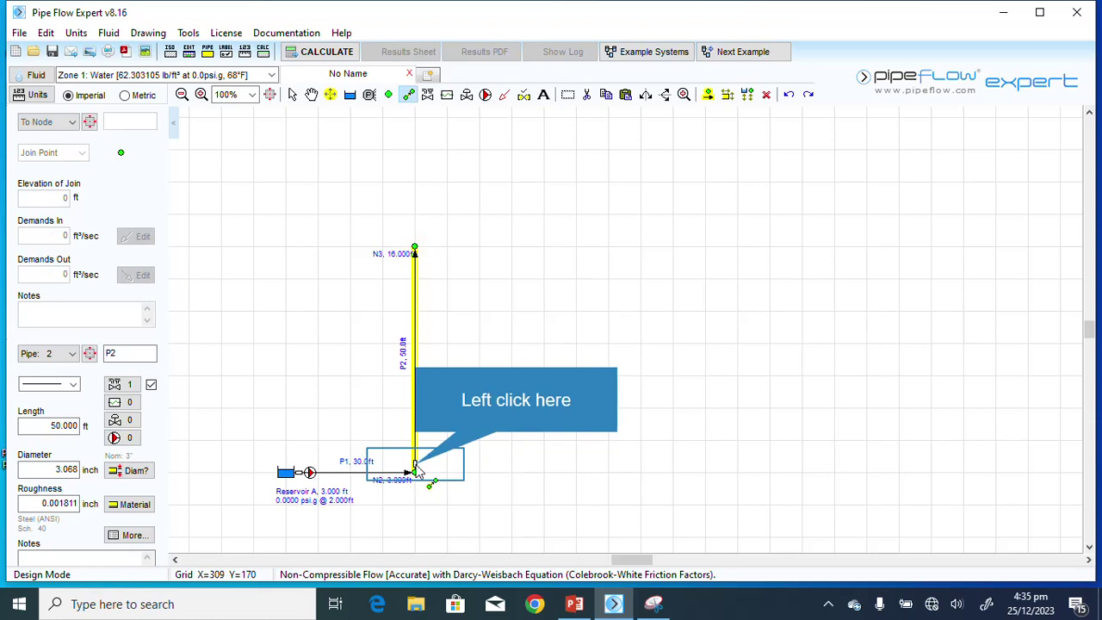
left_click(414, 470)
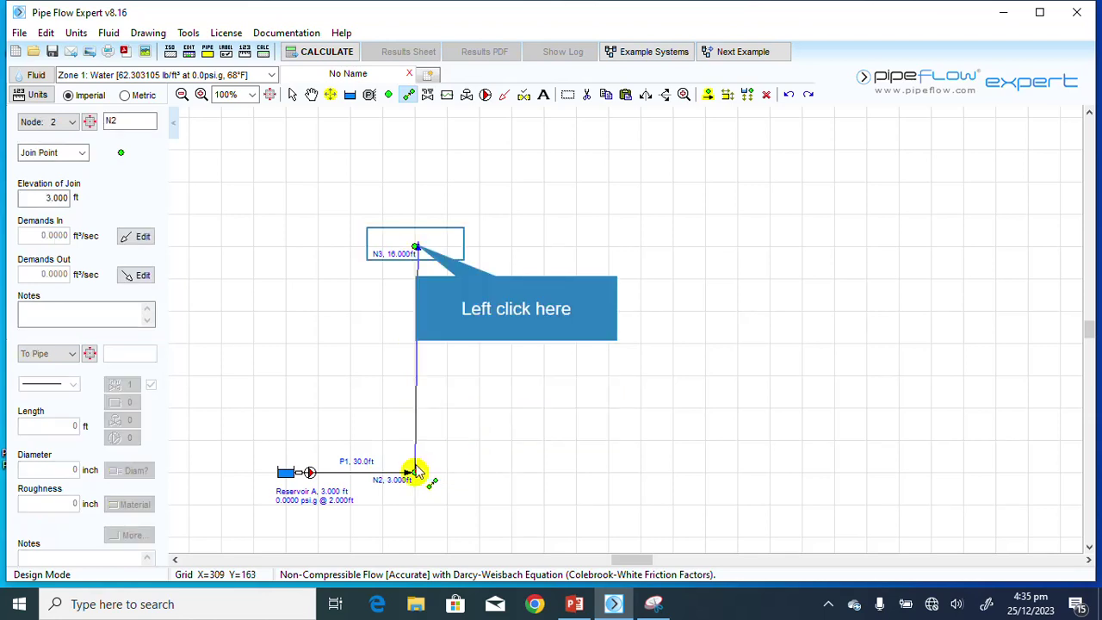
left_click(415, 248)
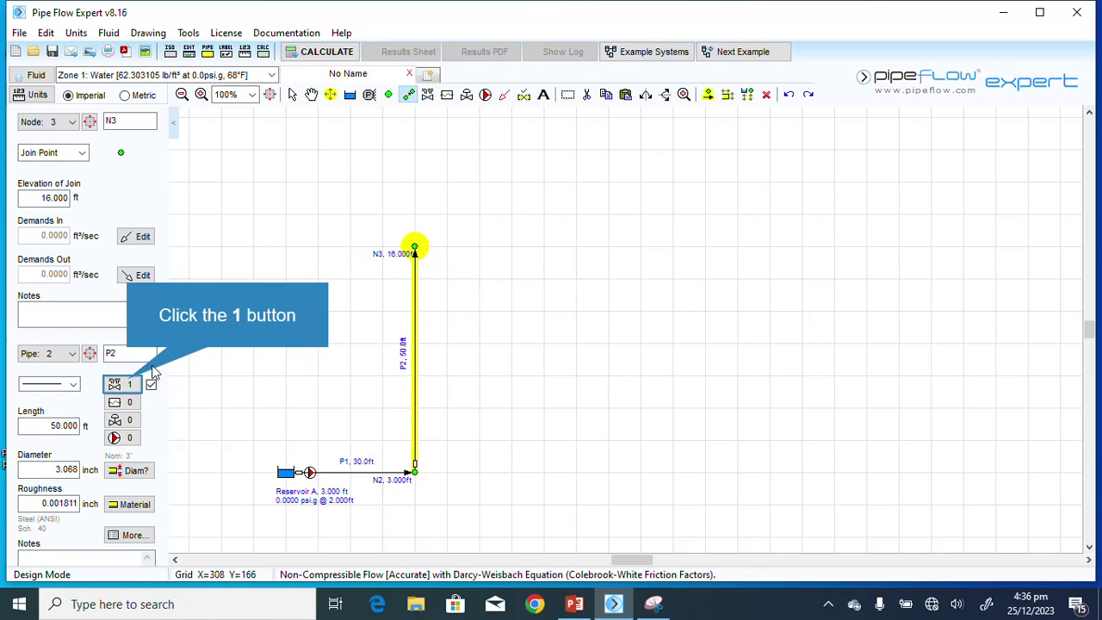
Step: Replace the Pipe Entry Projecting fitting on pipe P2 with one 3" Standard Bend and save the fittings
left_click(117, 384)
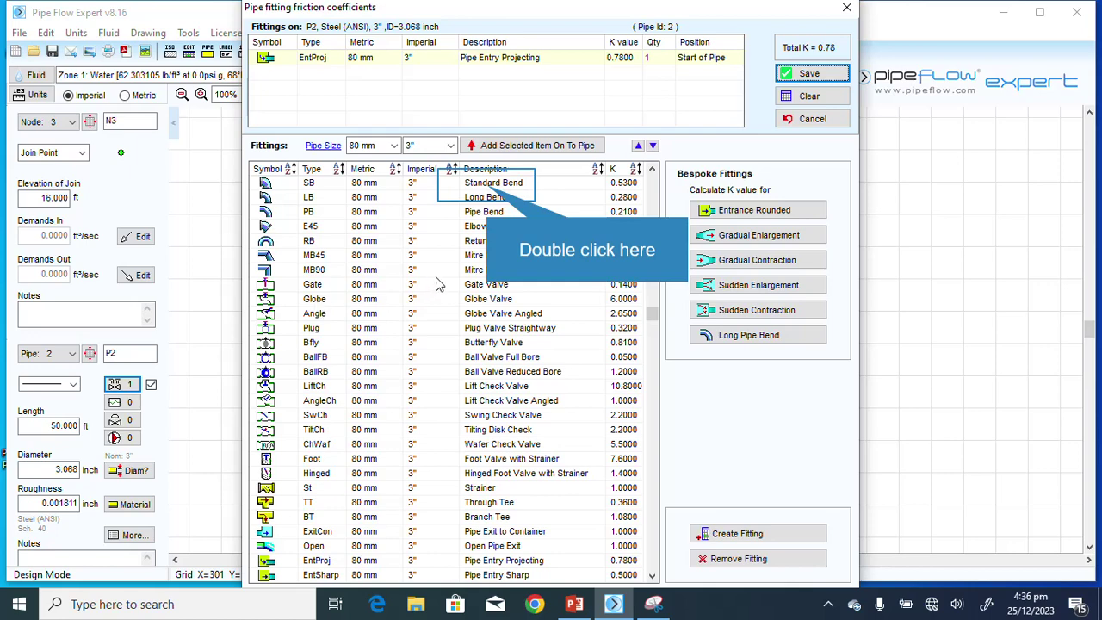
double_click(487, 186)
left_click(712, 60)
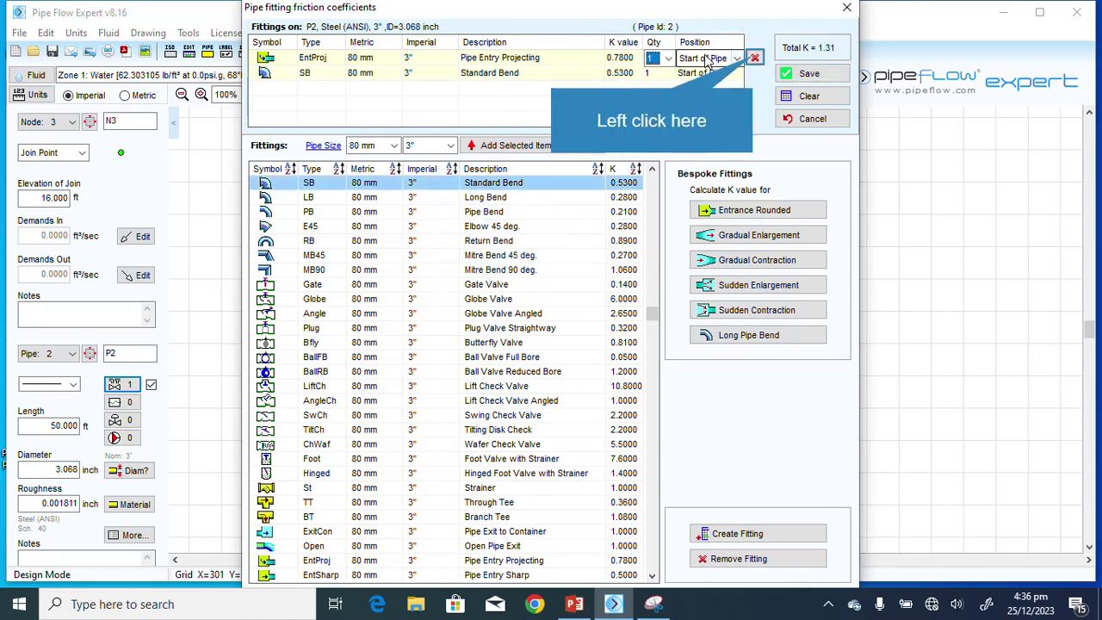
left_click(755, 58)
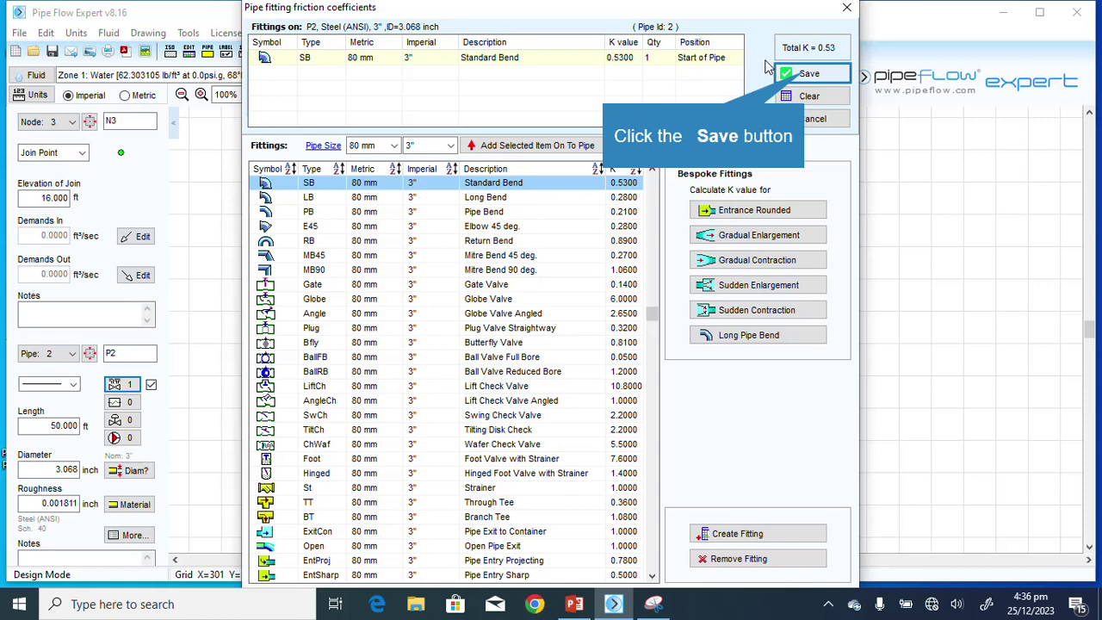
left_click(807, 76)
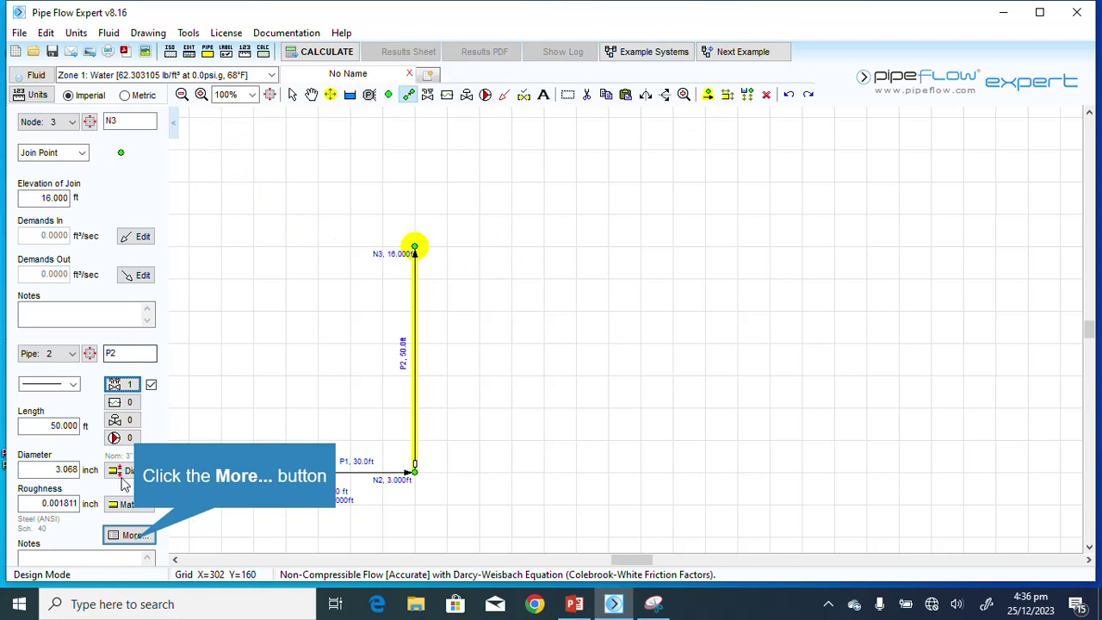
Step: Set pipe P2 as the default pipe for drawing new pipes
left_click(134, 536)
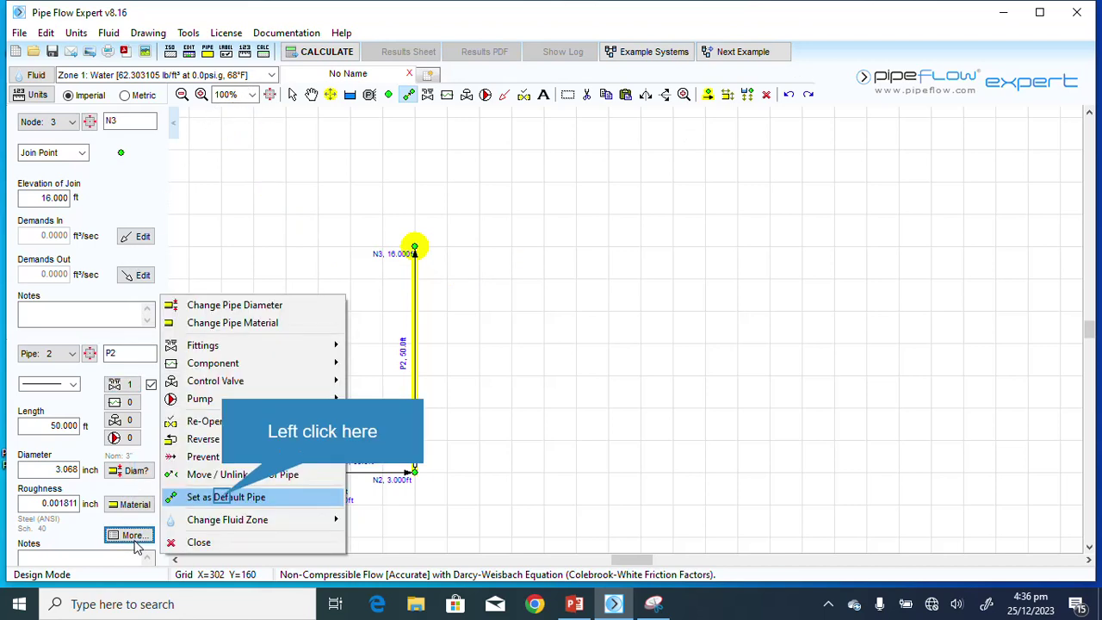
left_click(223, 498)
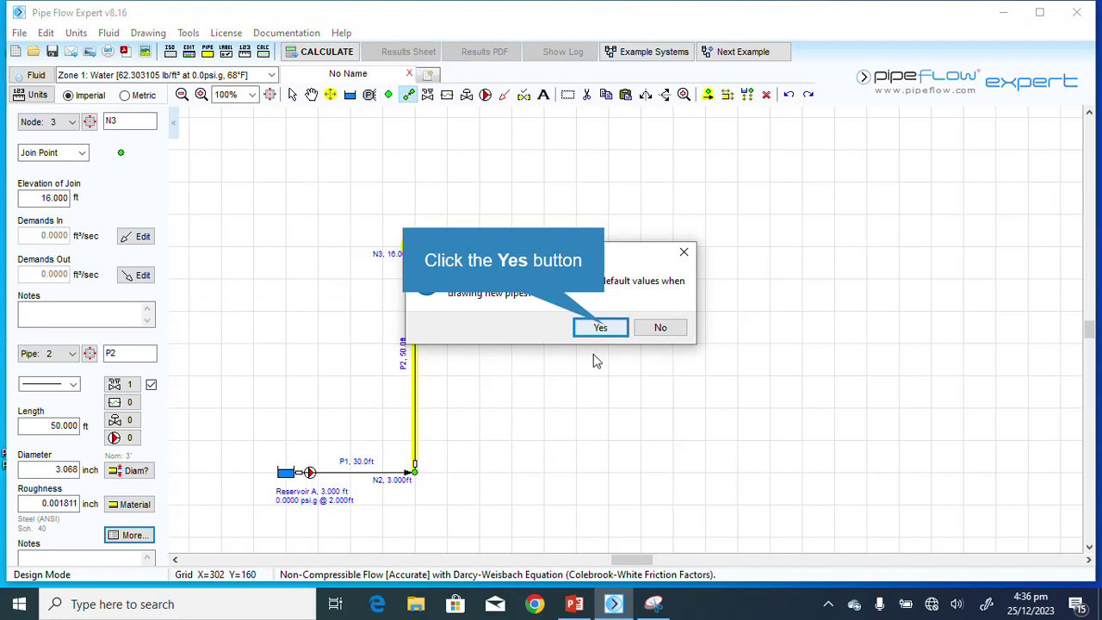
left_click(600, 328)
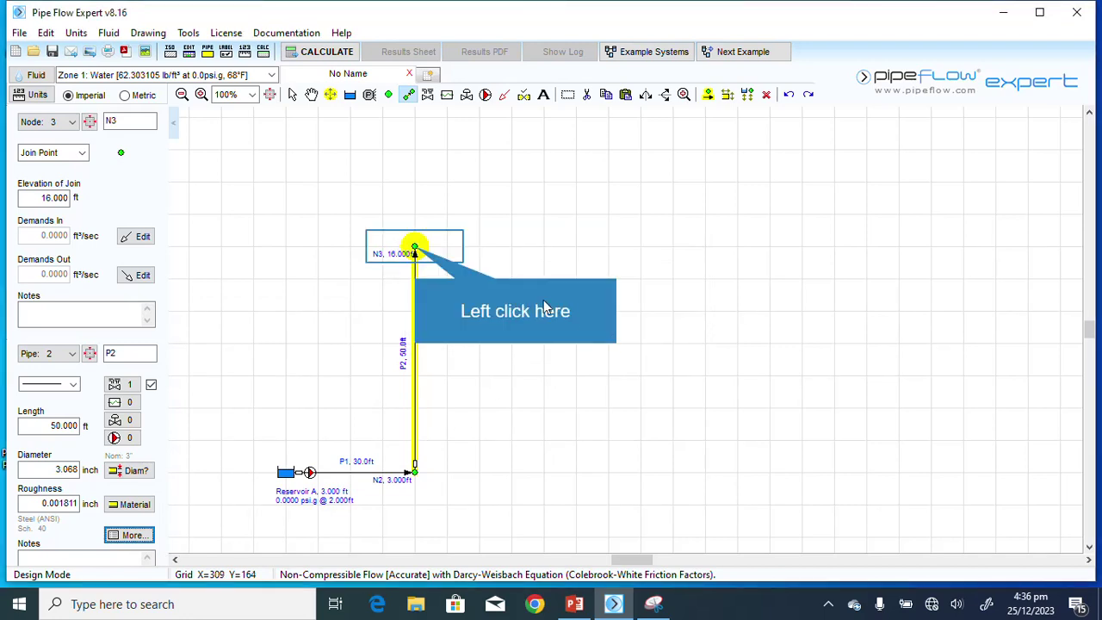
Step: Draw a horizontal pipe from node N3 to a new node N4
left_click(415, 249)
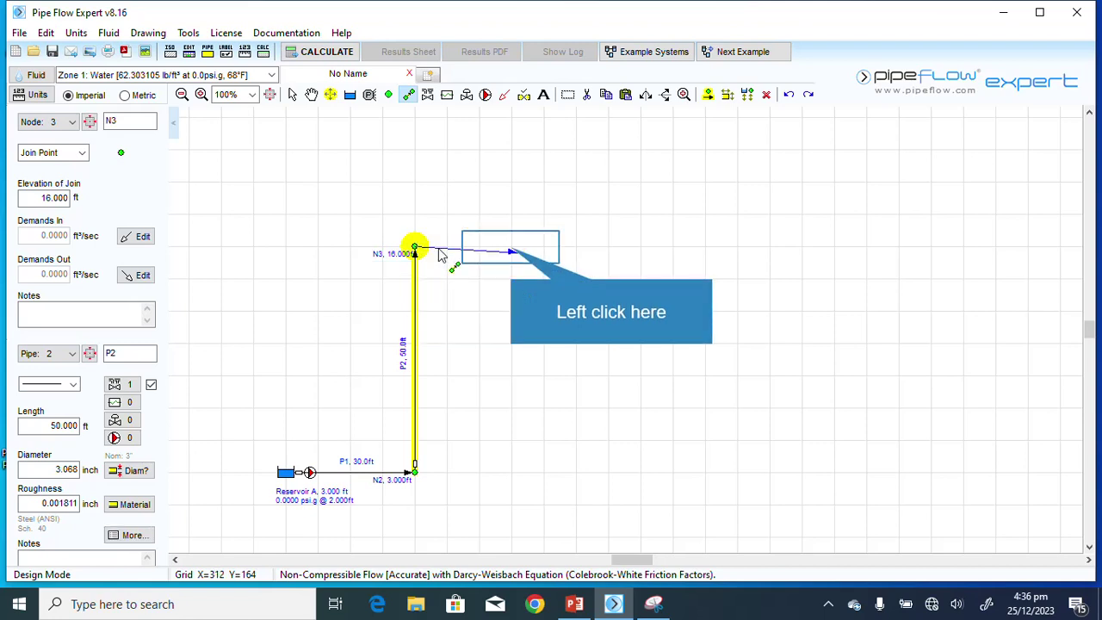
left_click(513, 252)
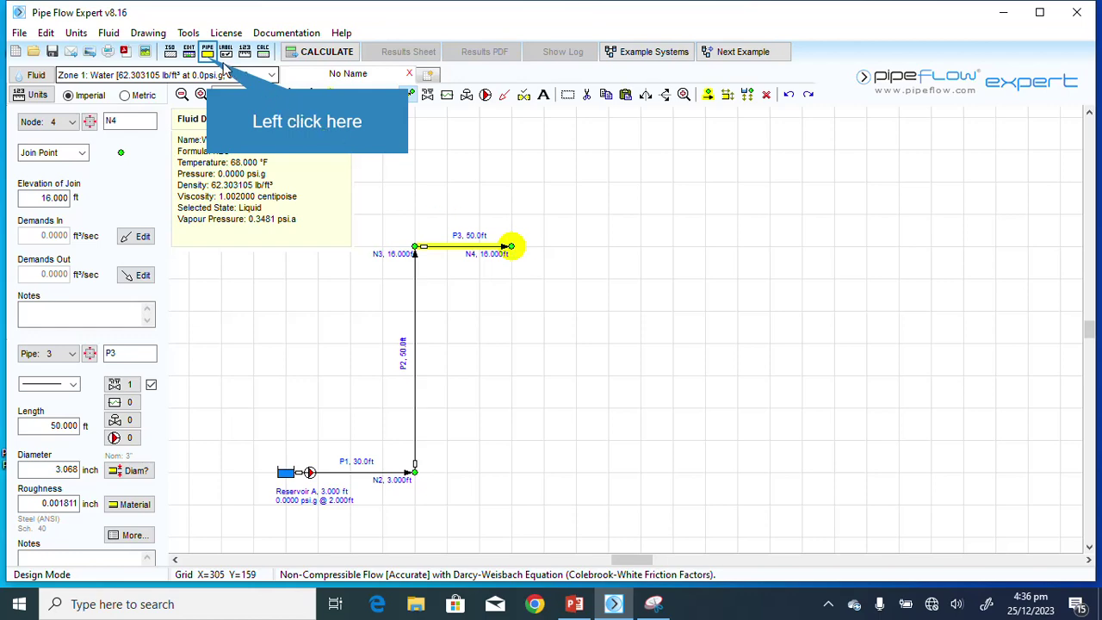
Step: Replace the default pipe's Standard Bend with a 3" Gate Valve at the pipe start and a Pipe Exit to Container at the pipe end
left_click(208, 54)
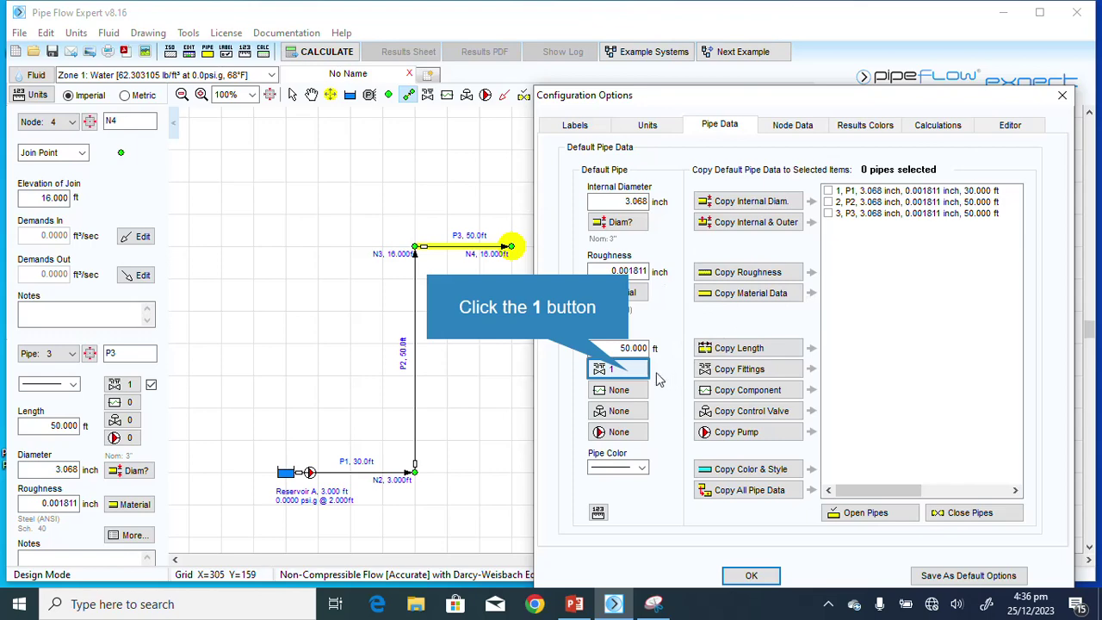
left_click(619, 369)
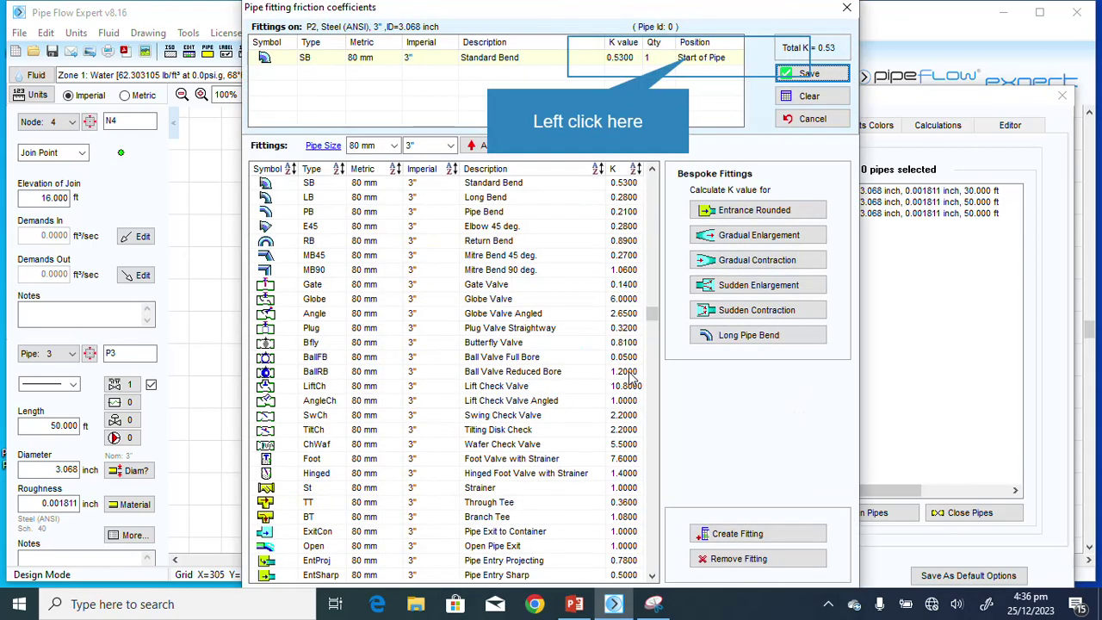
left_click(691, 62)
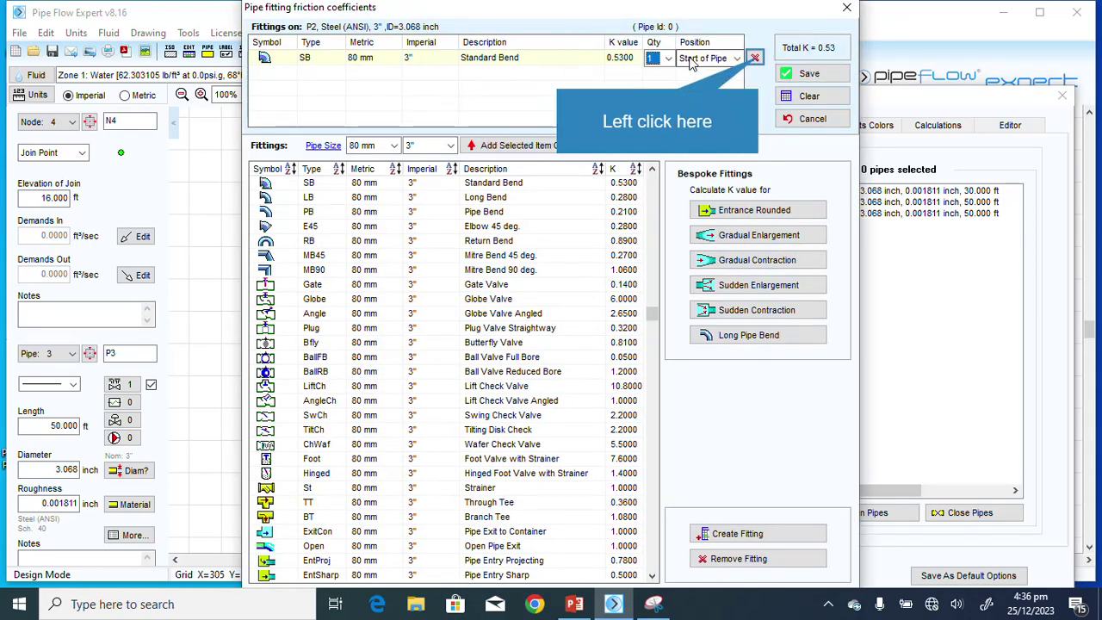
left_click(757, 60)
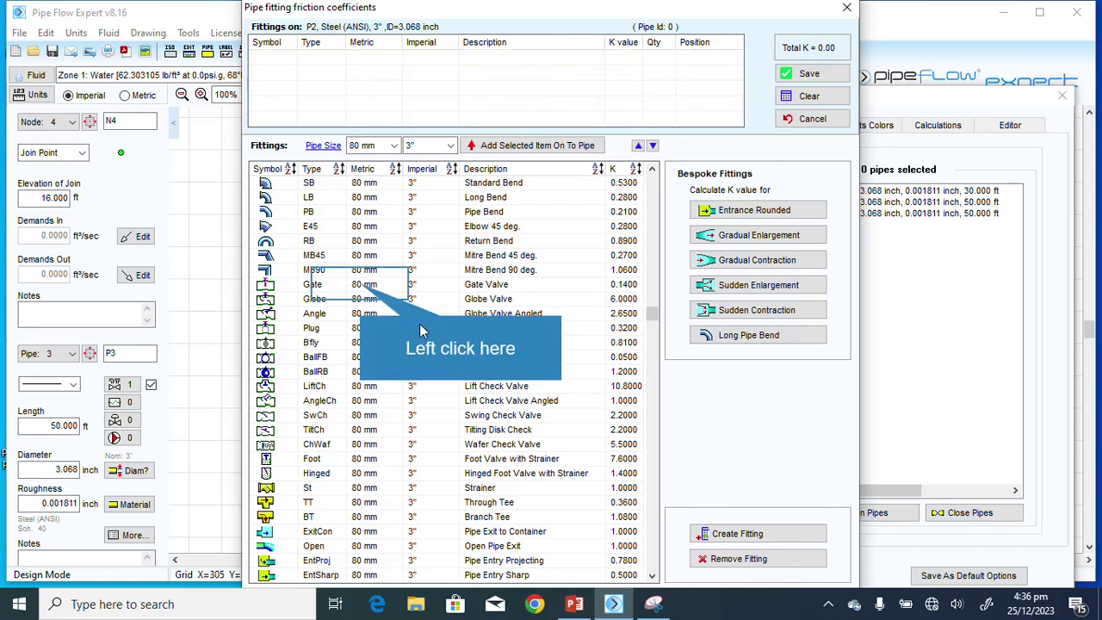
left_click(362, 286)
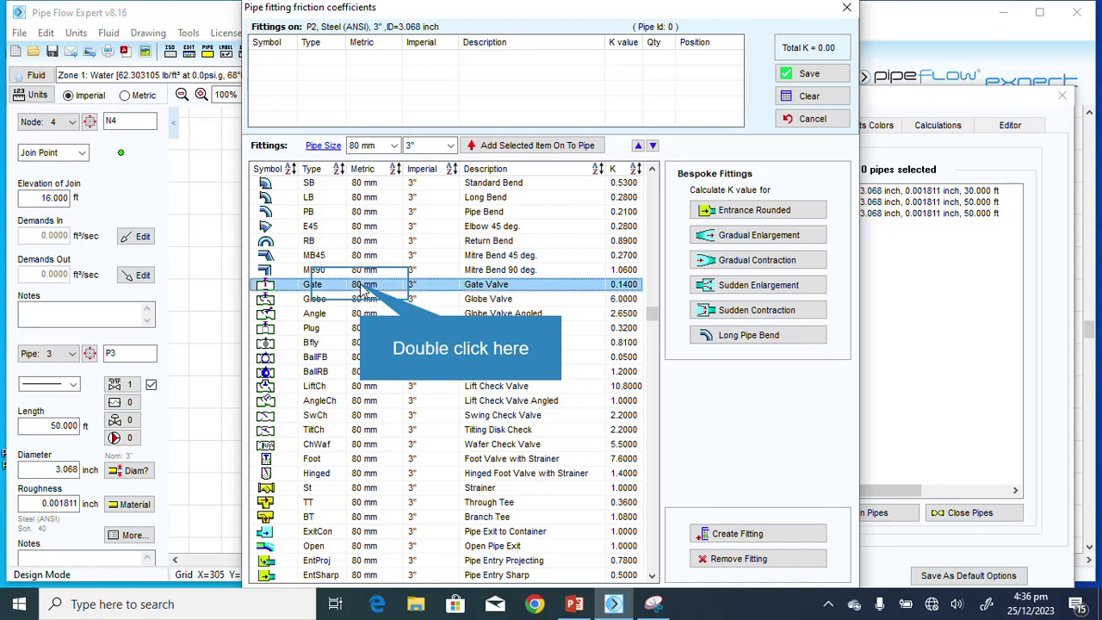
double_click(364, 288)
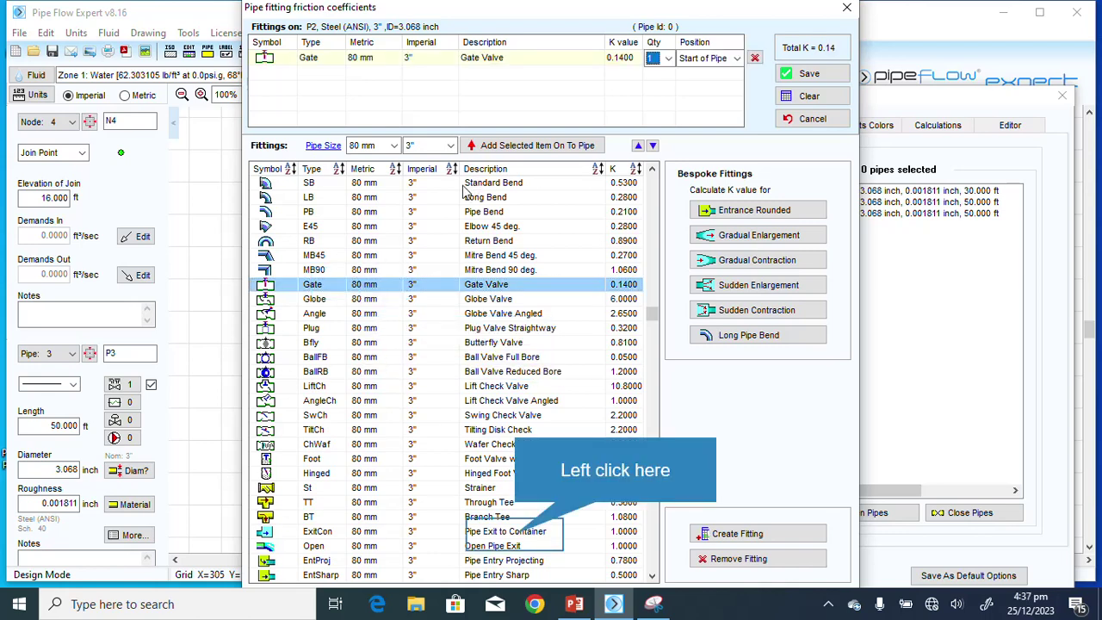
left_click(516, 536)
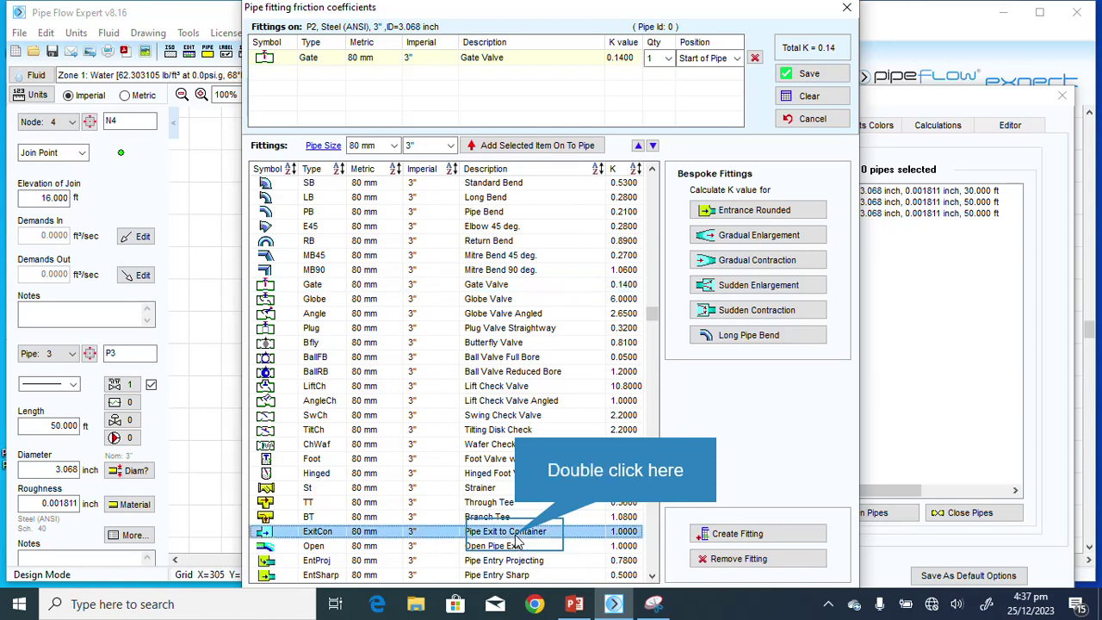
double_click(516, 536)
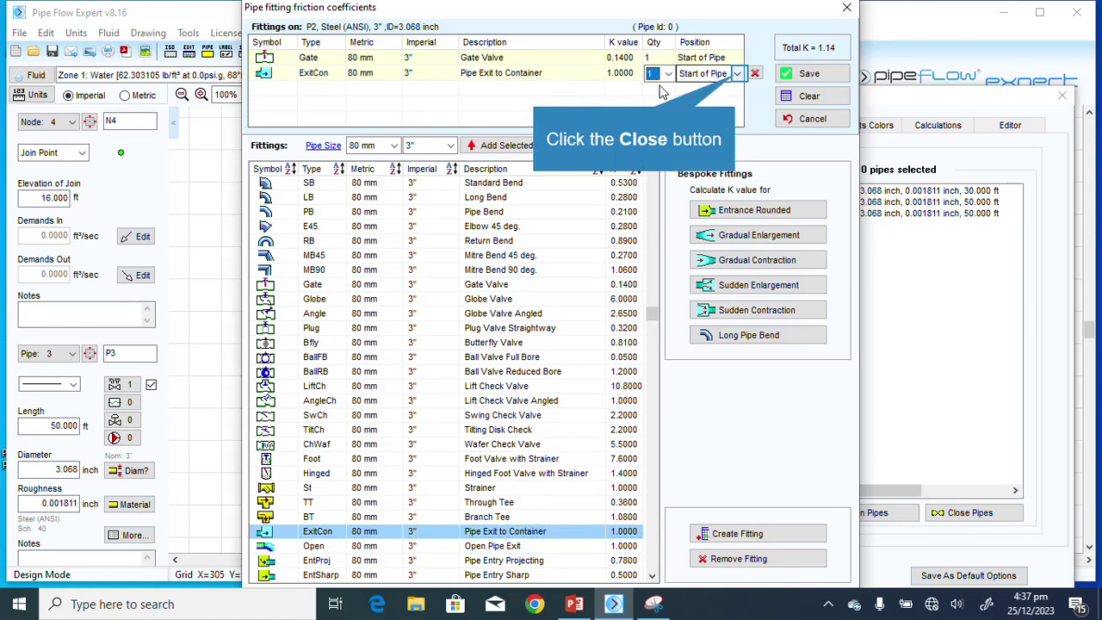
left_click(737, 76)
left_click(721, 100)
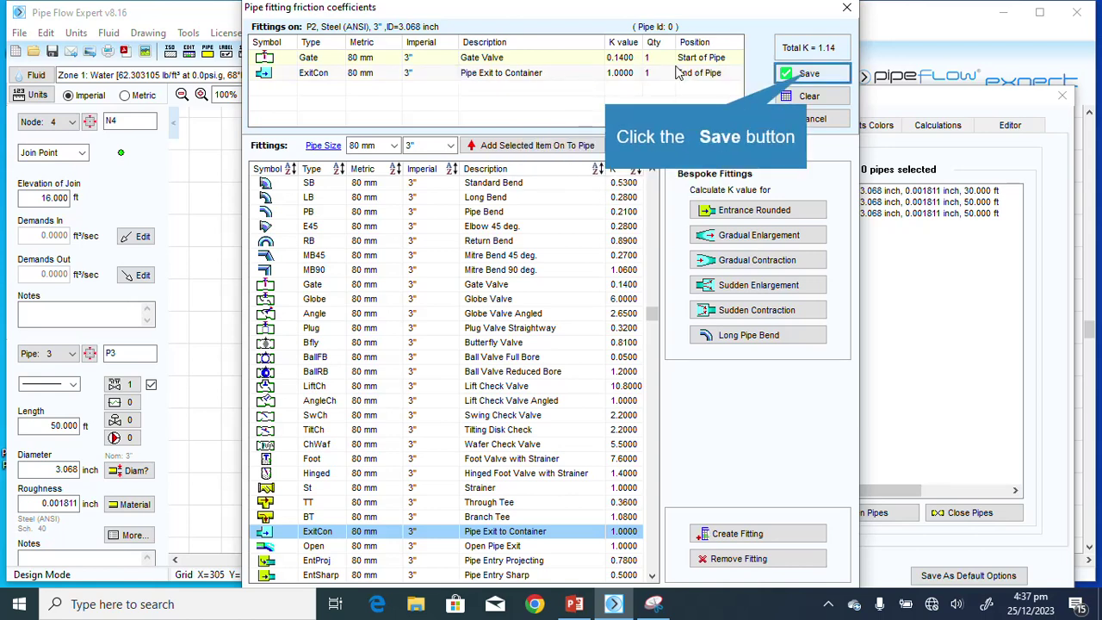
left_click(810, 76)
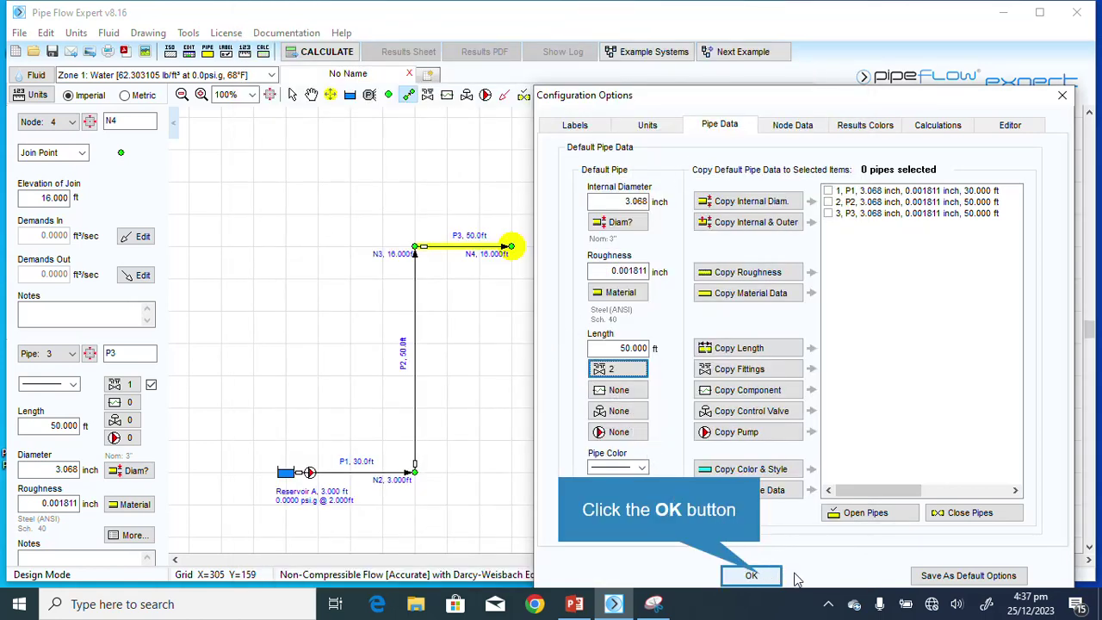
left_click(752, 575)
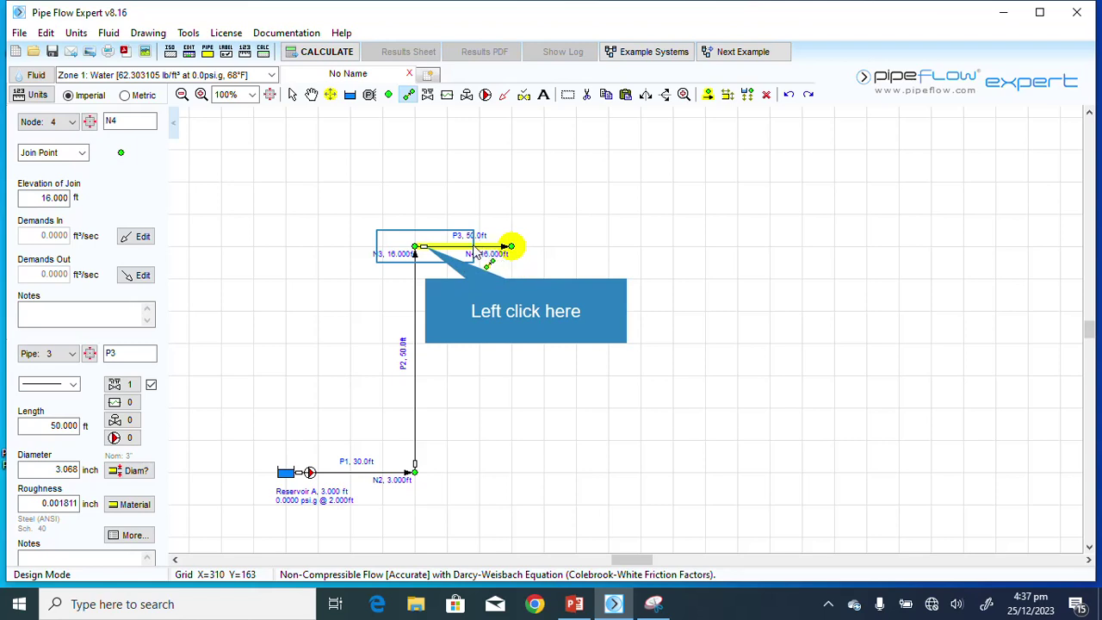
Step: Try to redraw pipe P3 from node N3 to node N4 with the new default fittings
left_click(419, 247)
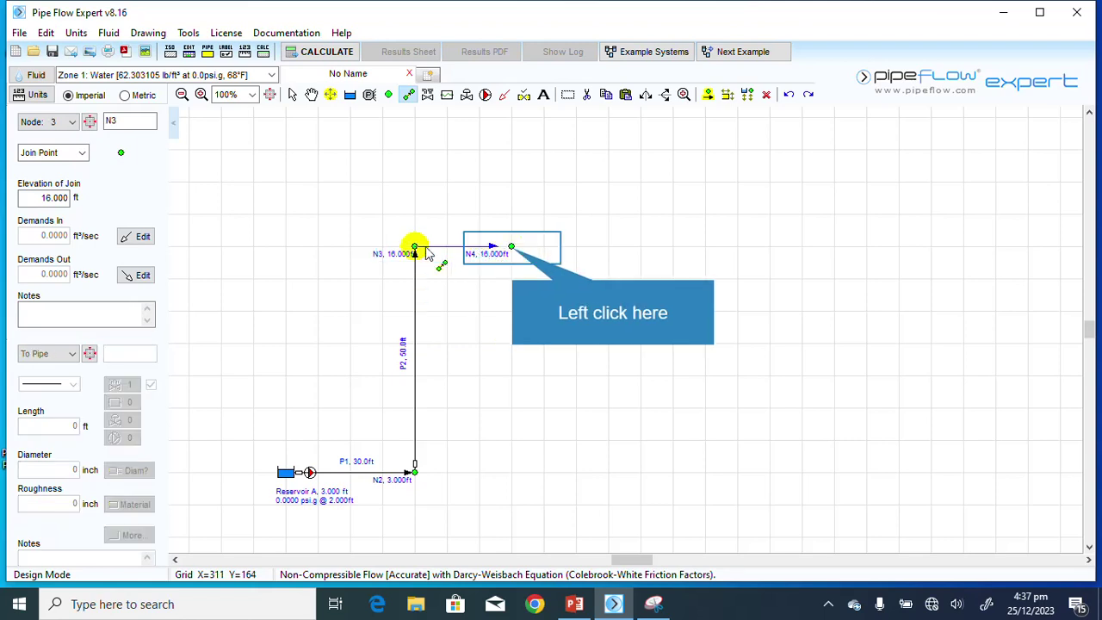
left_click(513, 249)
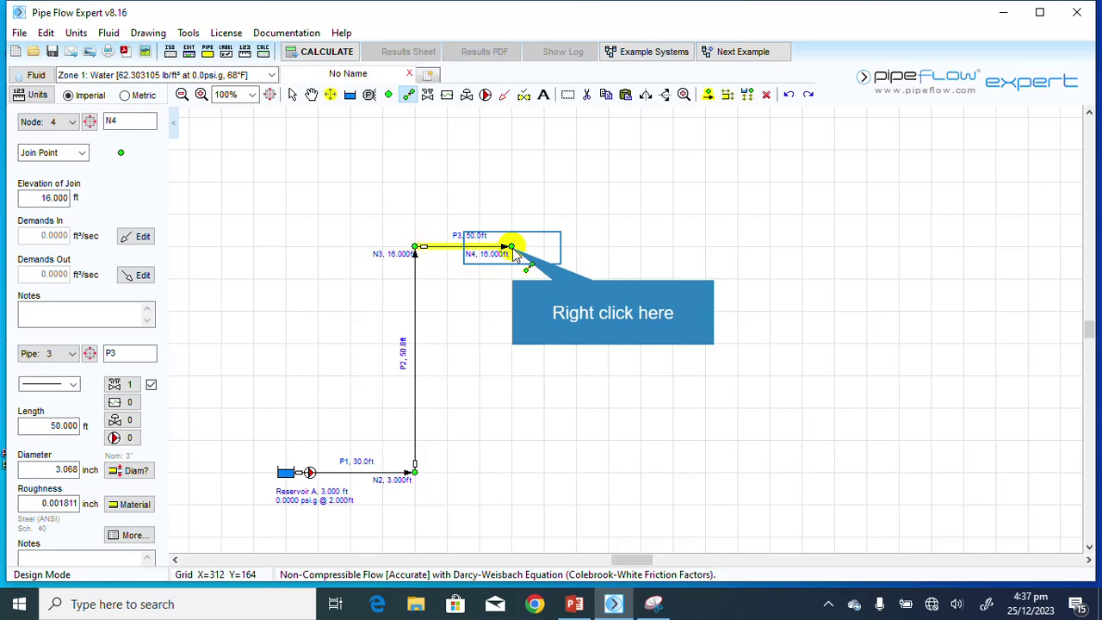
right_click(514, 254)
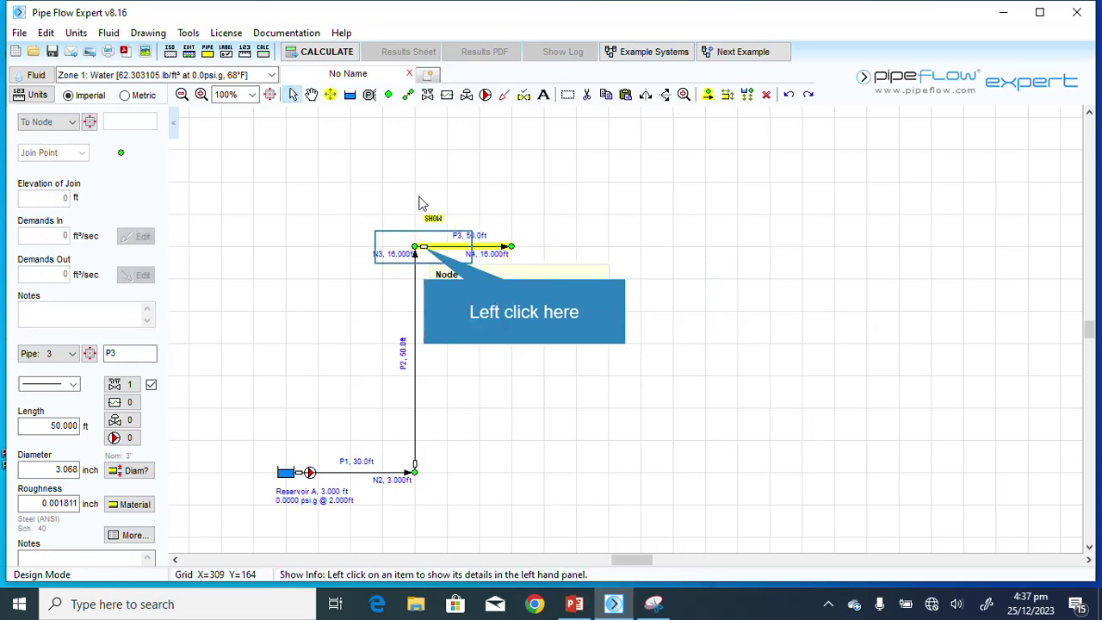
Step: Replace the Standard Bend on pipe P3 with a 3" Gate Valve at its start and a Pipe Exit to Container at its end
left_click(423, 255)
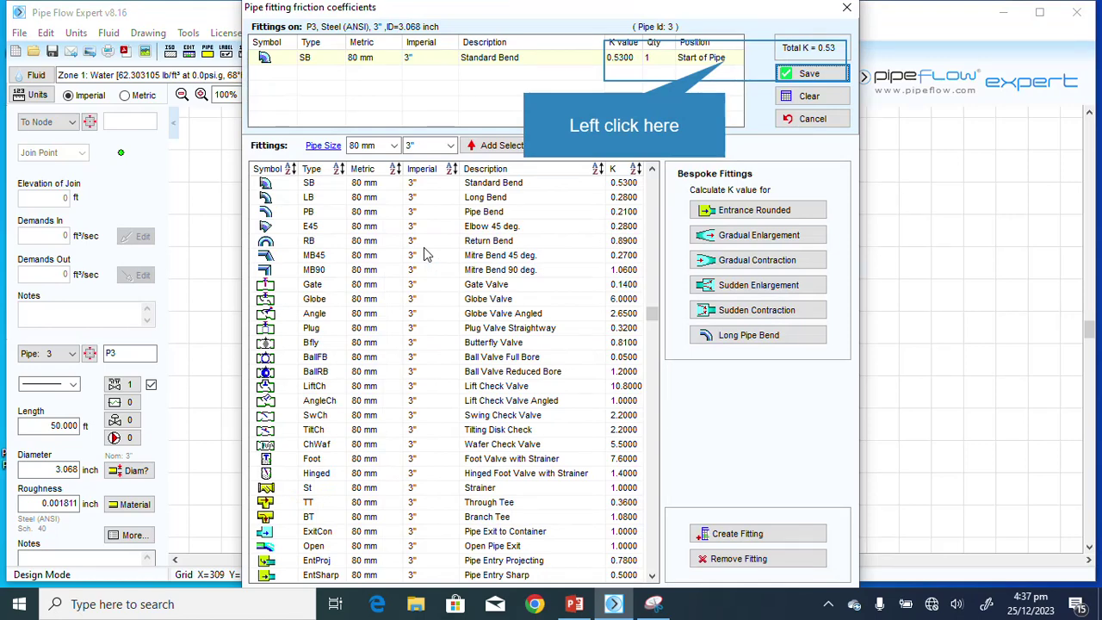
left_click(732, 62)
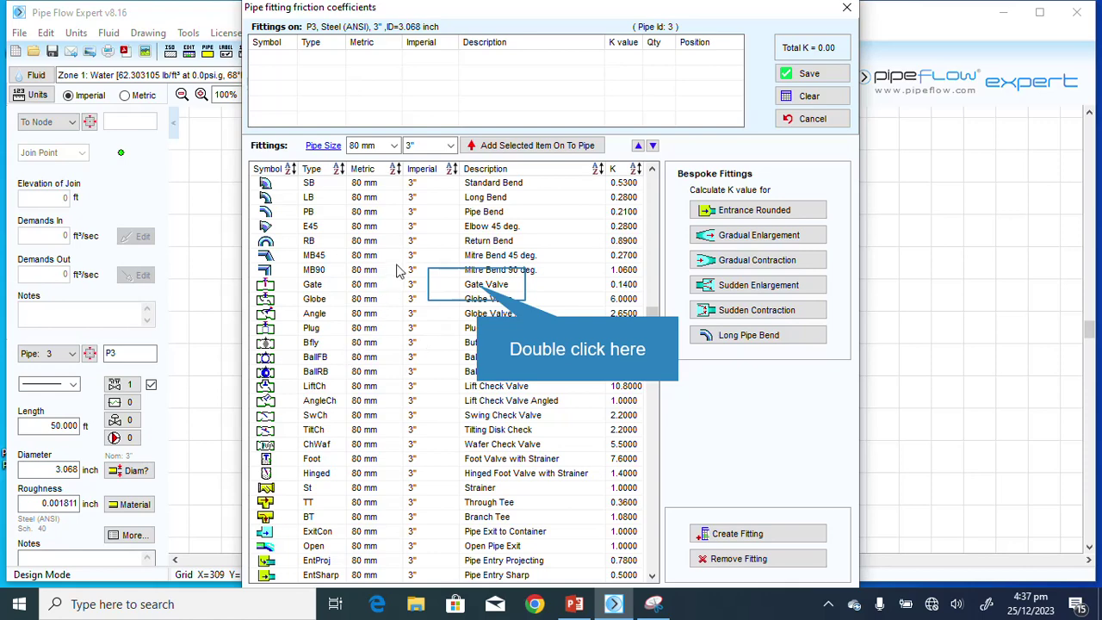
double_click(483, 290)
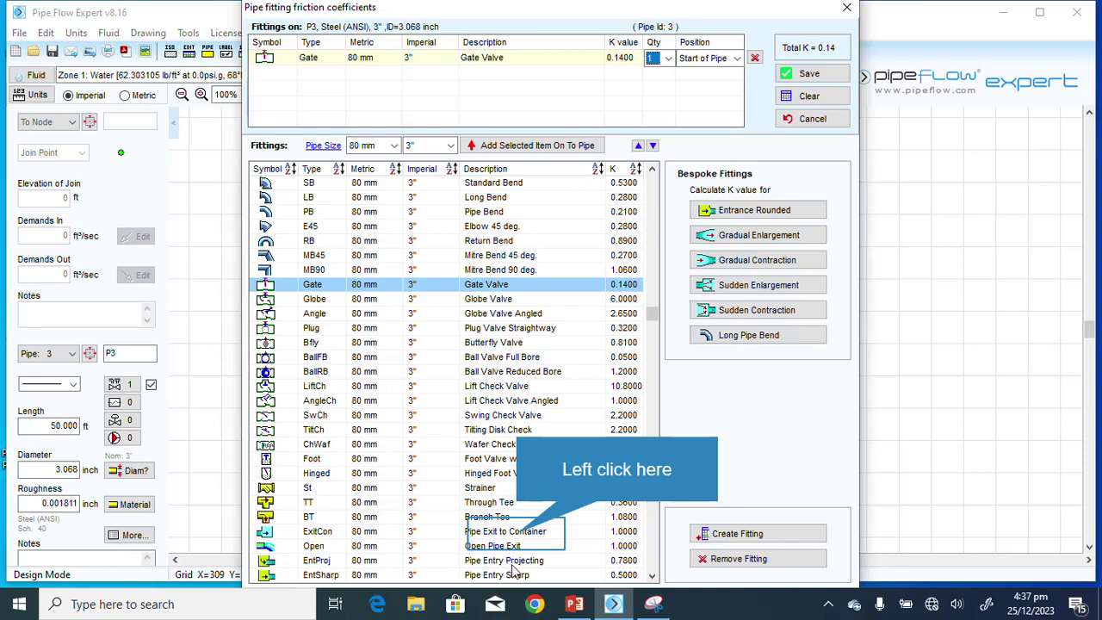
left_click(517, 536)
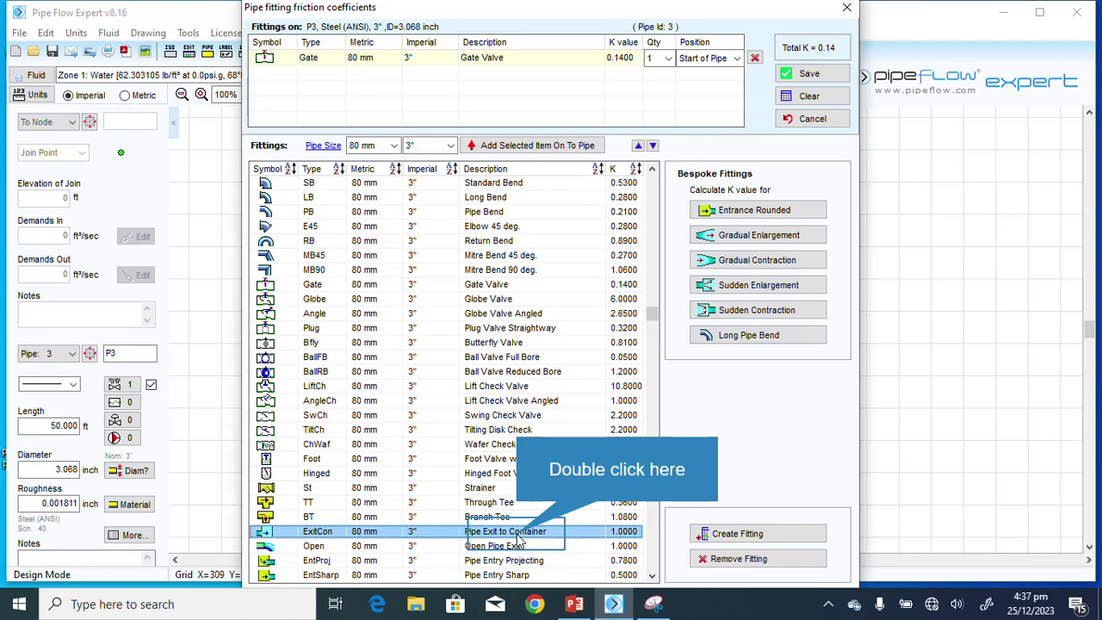
double_click(518, 534)
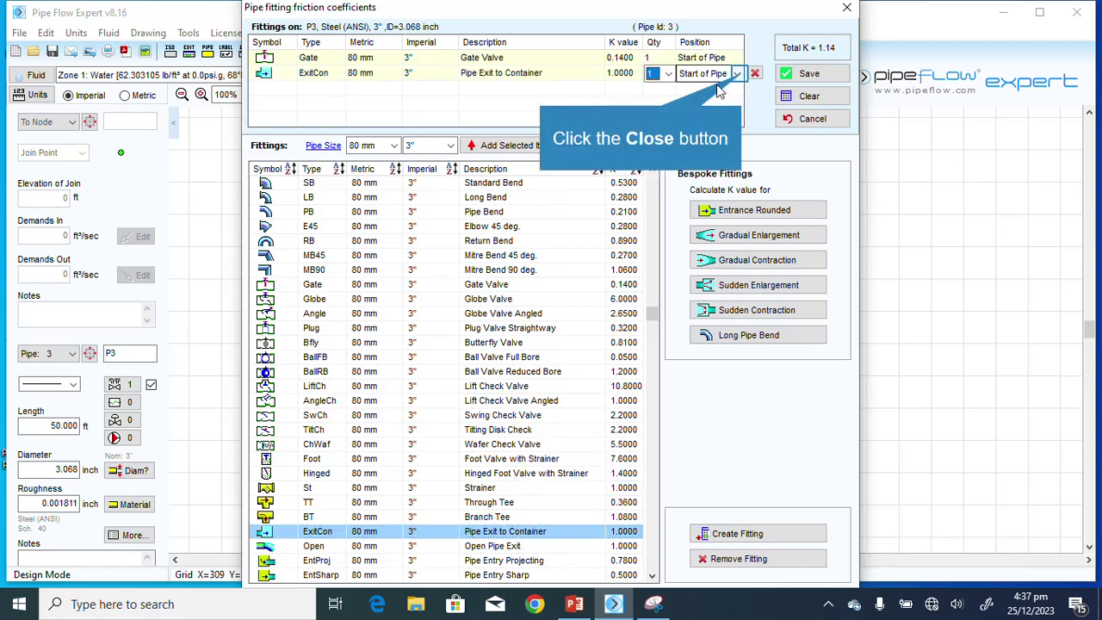
left_click(738, 74)
left_click(718, 102)
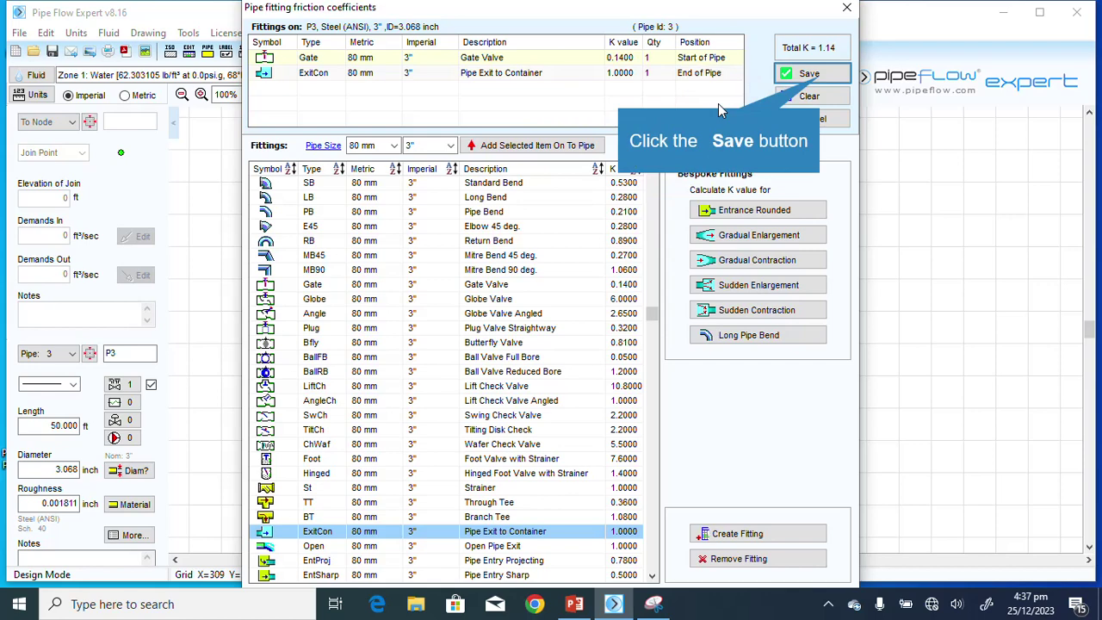
left_click(816, 75)
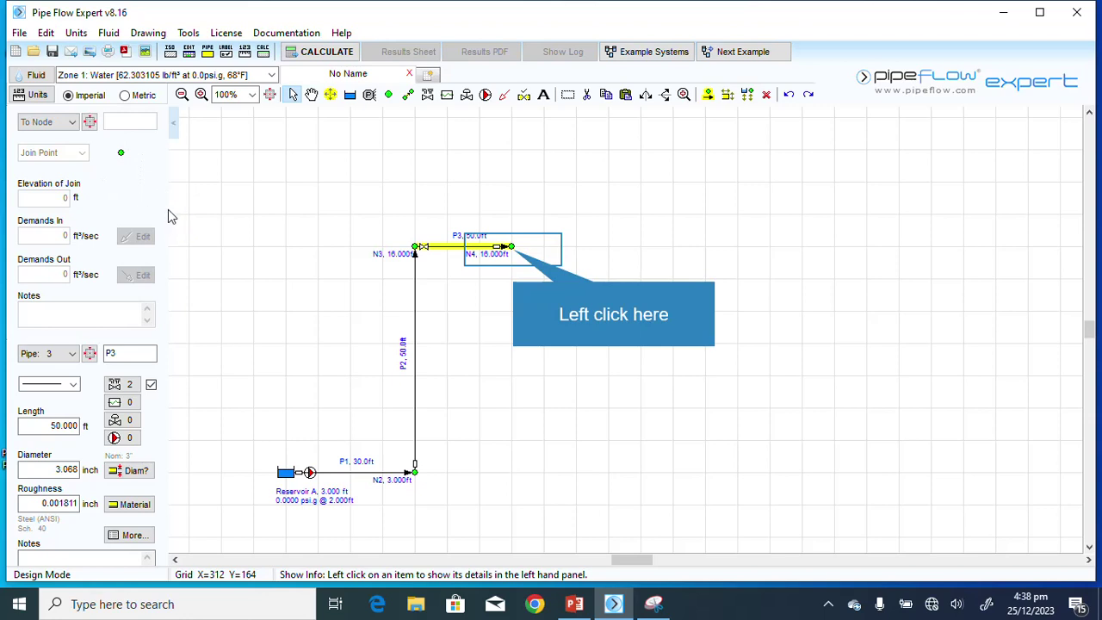
Step: Change node N4 from a join point to a tank with a liquid level of 2 ft
left_click(511, 248)
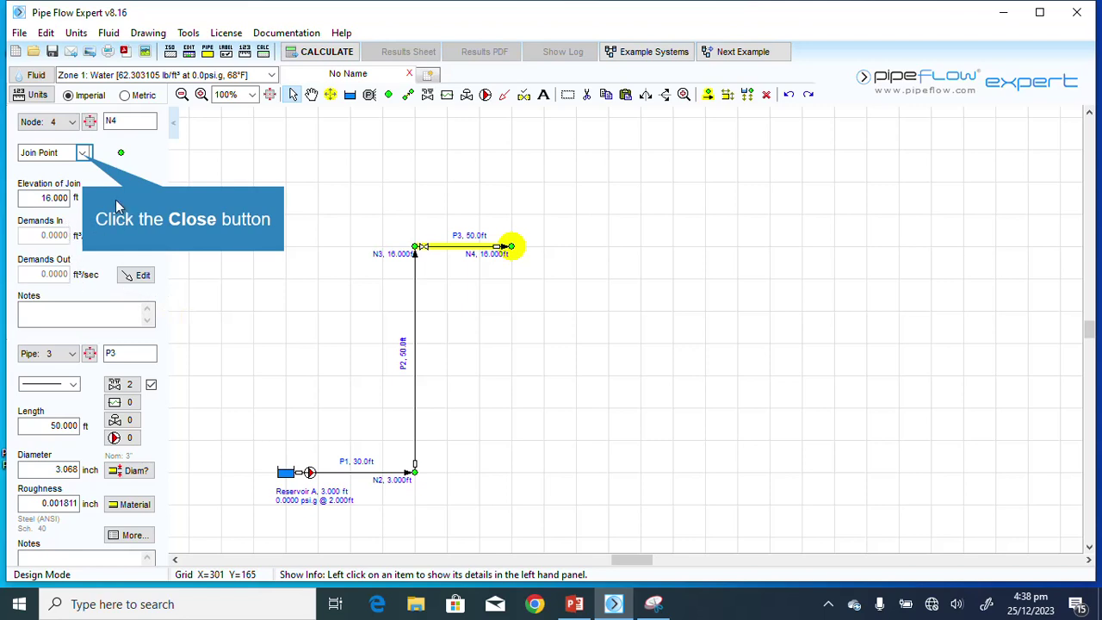
left_click(83, 154)
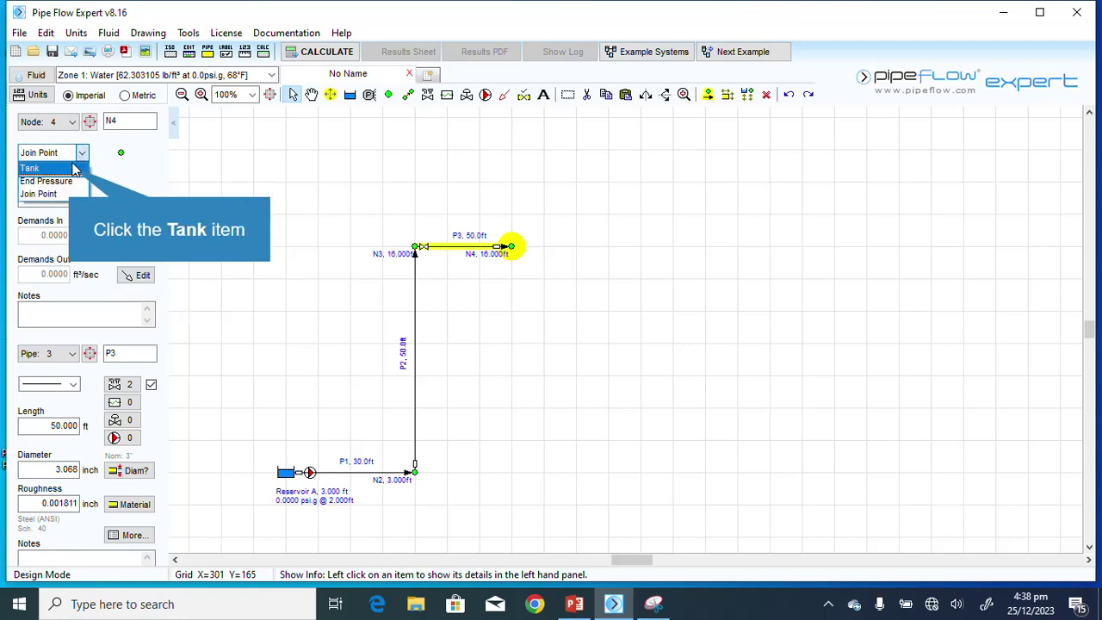
left_click(72, 171)
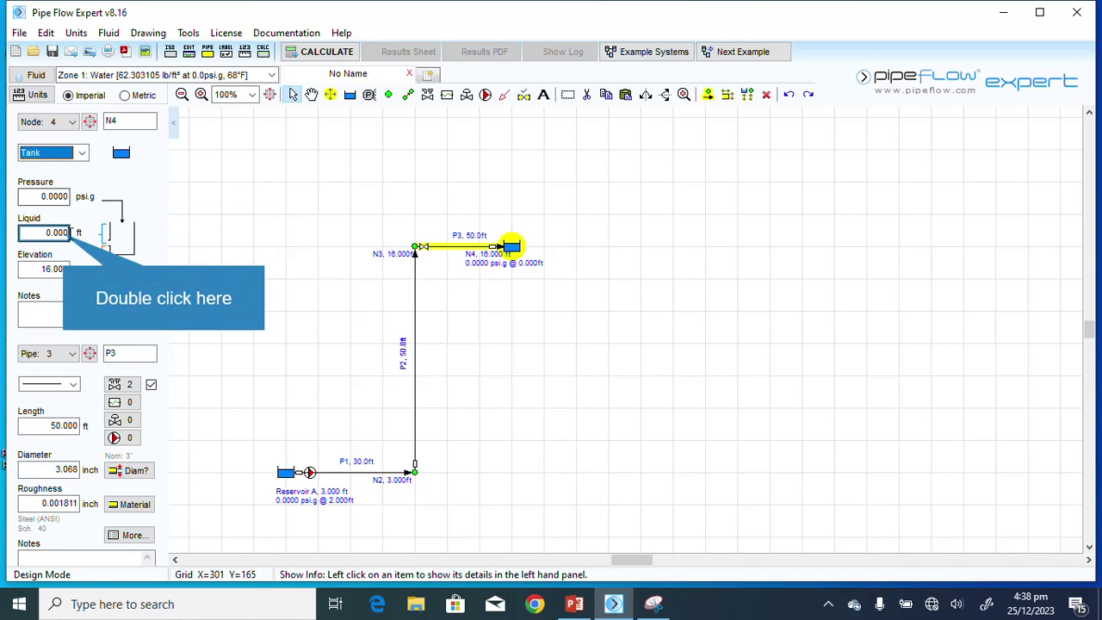
double_click(66, 232)
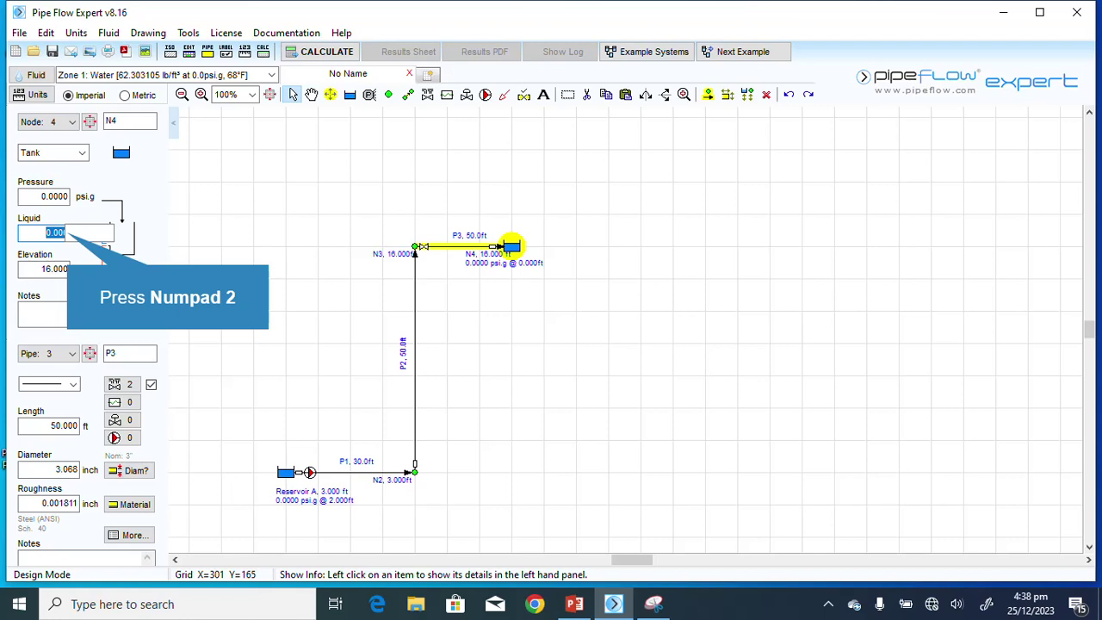
type("2")
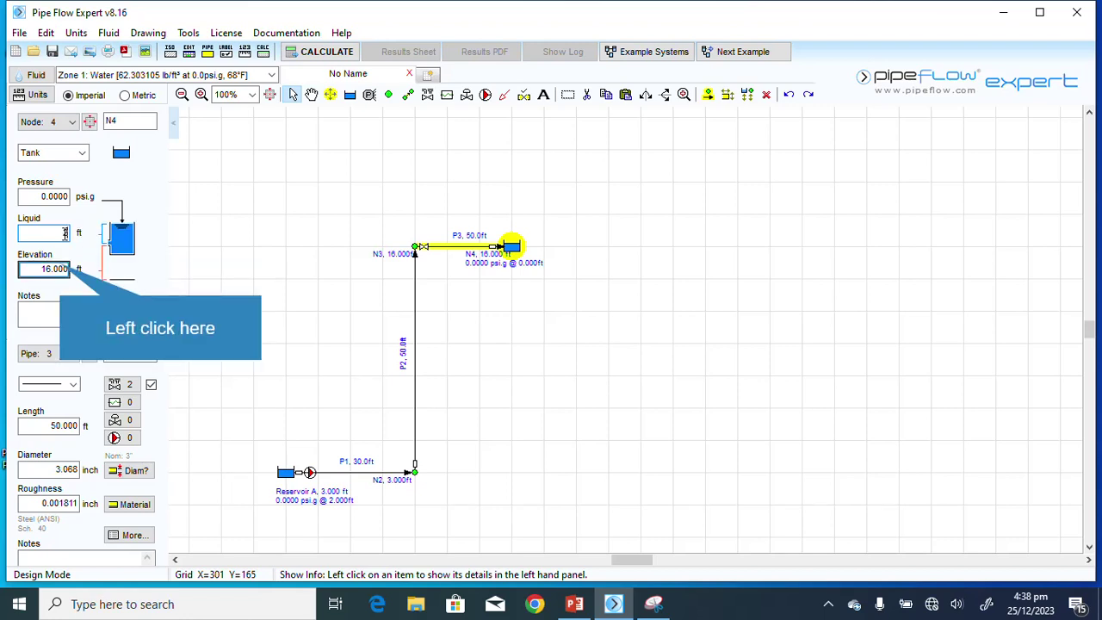
left_click(56, 268)
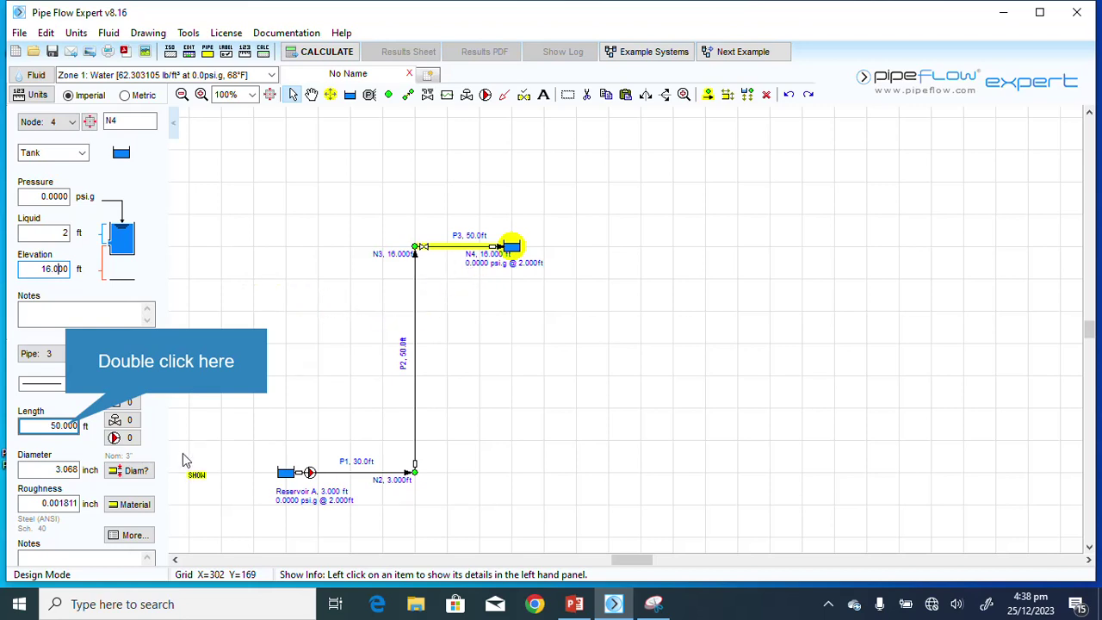
Step: Set the length of pipe P3 to 20 ft and calculate the system
double_click(66, 426)
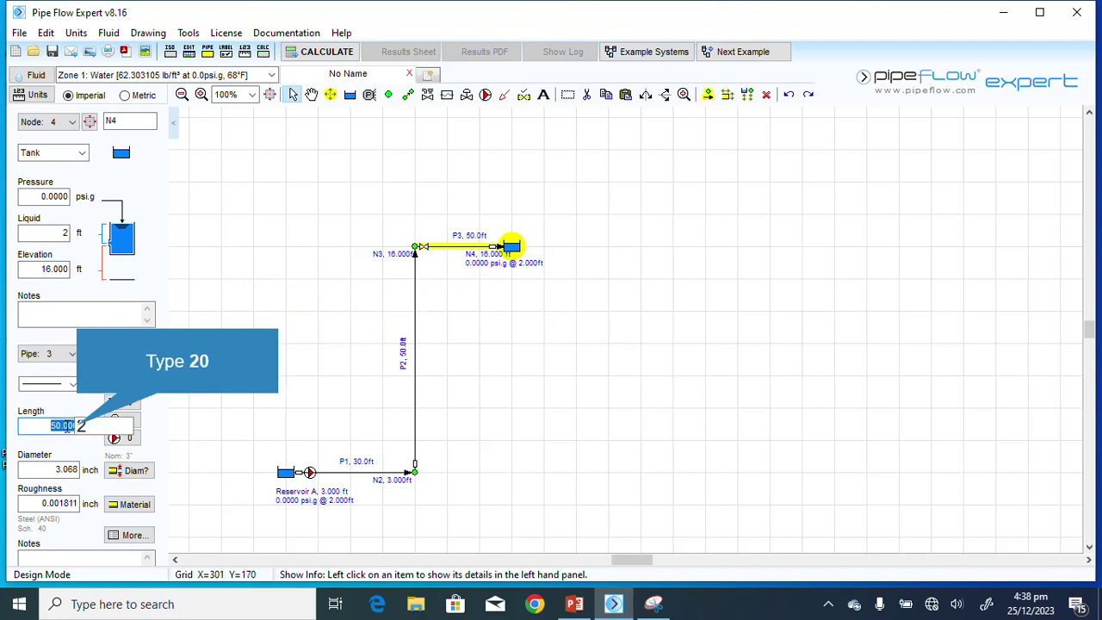
type("20")
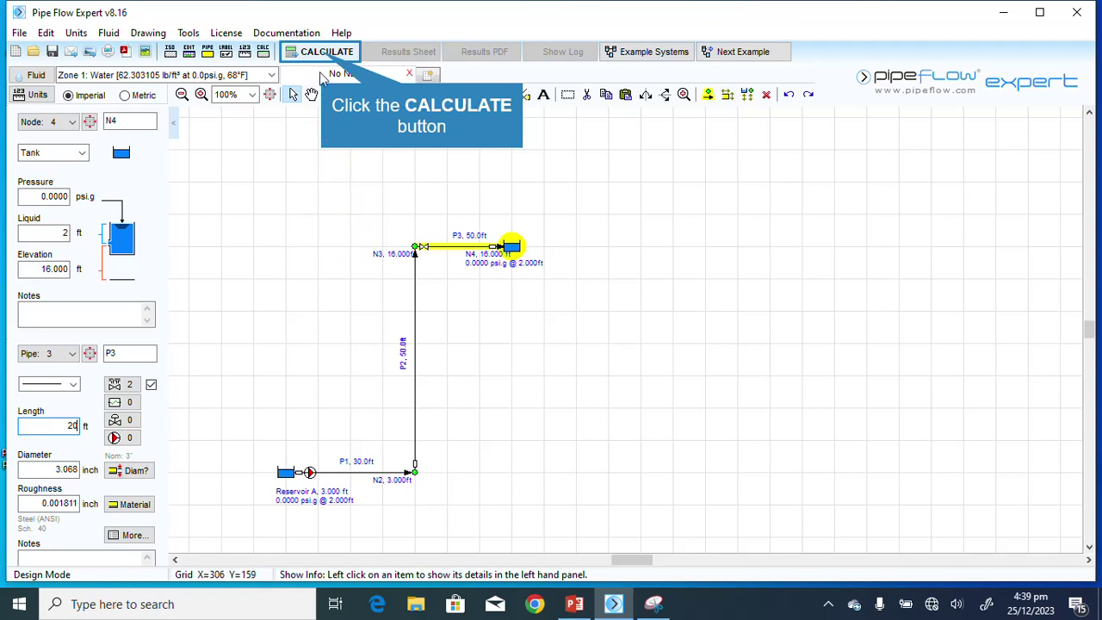
left_click(325, 53)
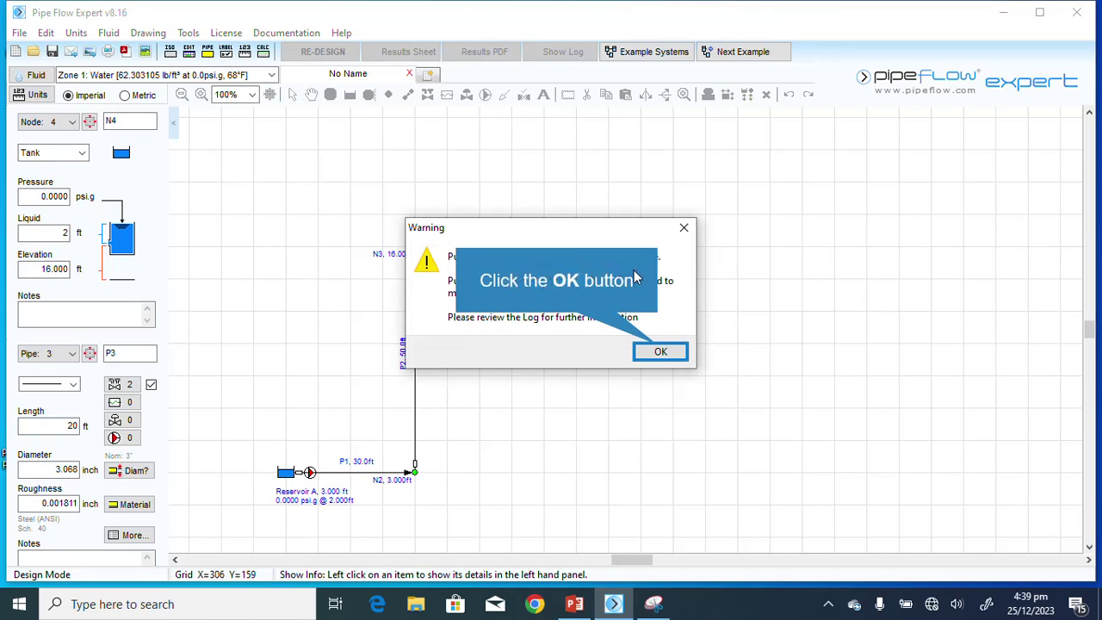
left_click(661, 350)
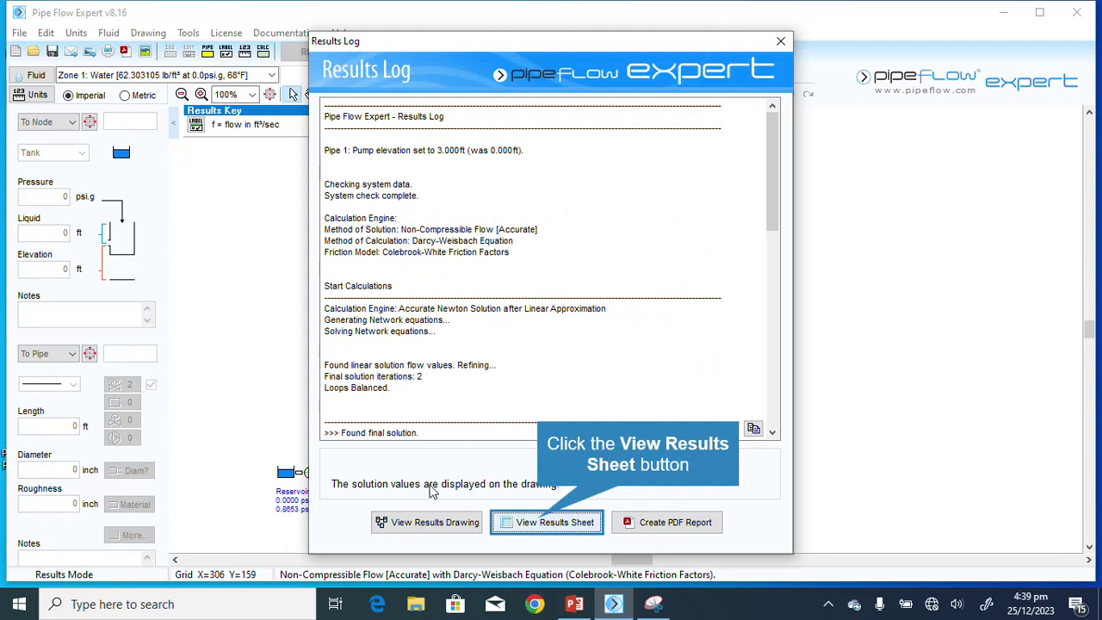
Step: Open the results sheet and examine the pipes' fitting losses, pump head and pressure columns
left_click(540, 523)
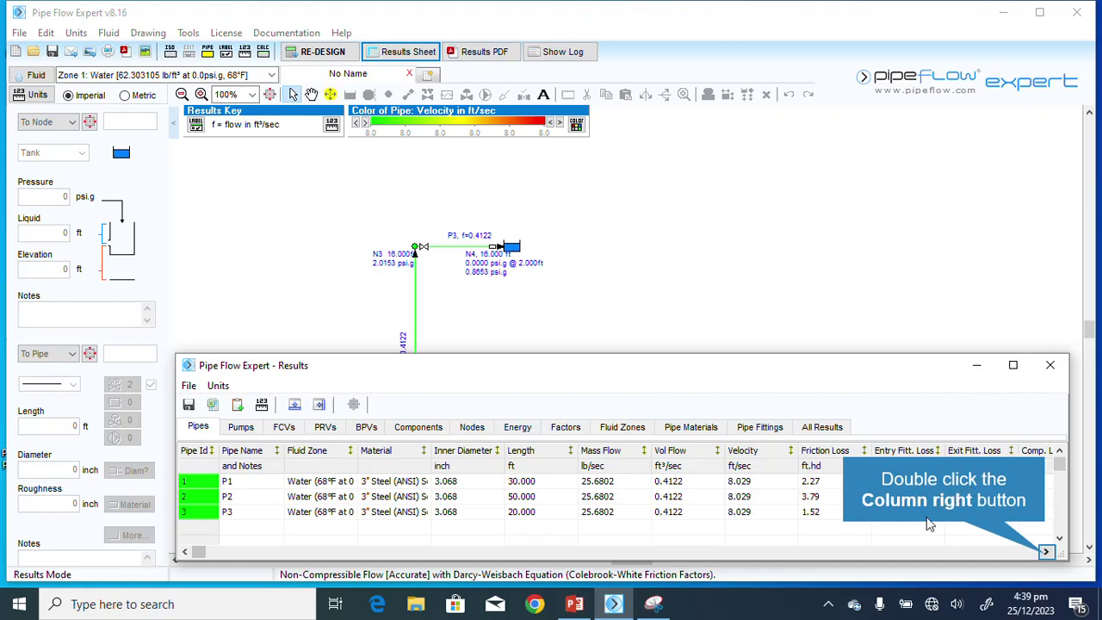
double_click(1047, 552)
double_click(1047, 553)
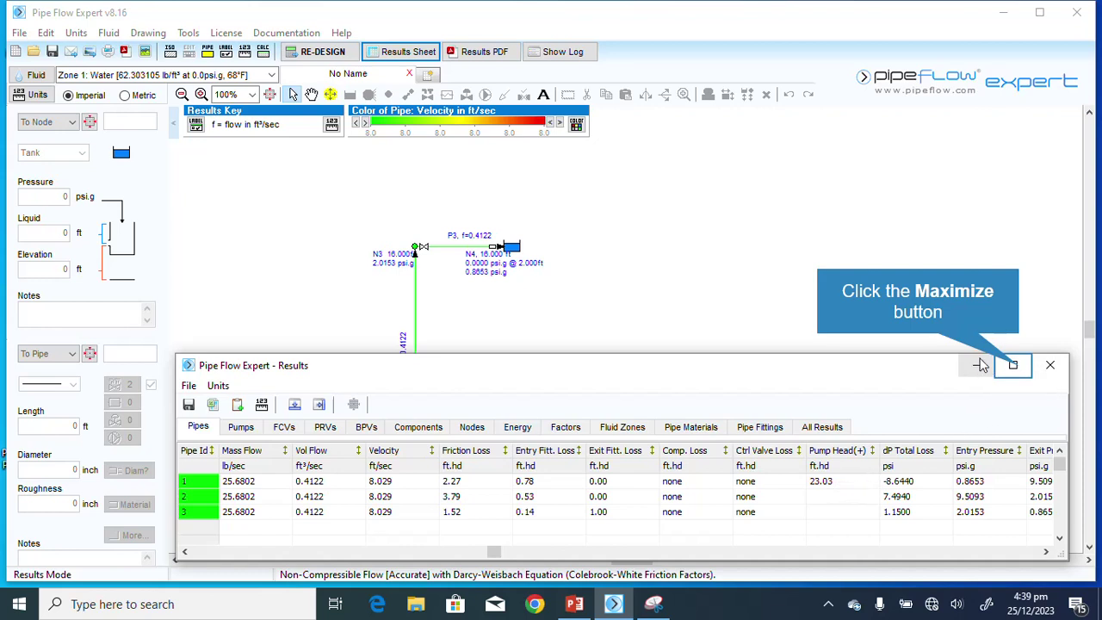
Step: Enlarge the results sheet to read the pipe results in full, and close it
left_click(1013, 365)
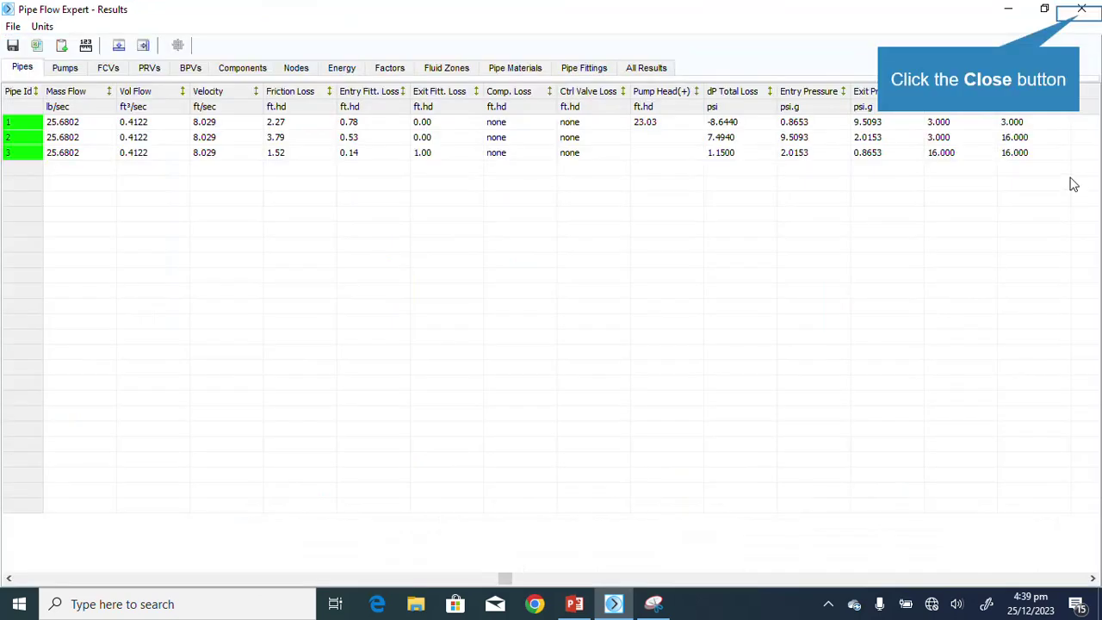
left_click(1083, 10)
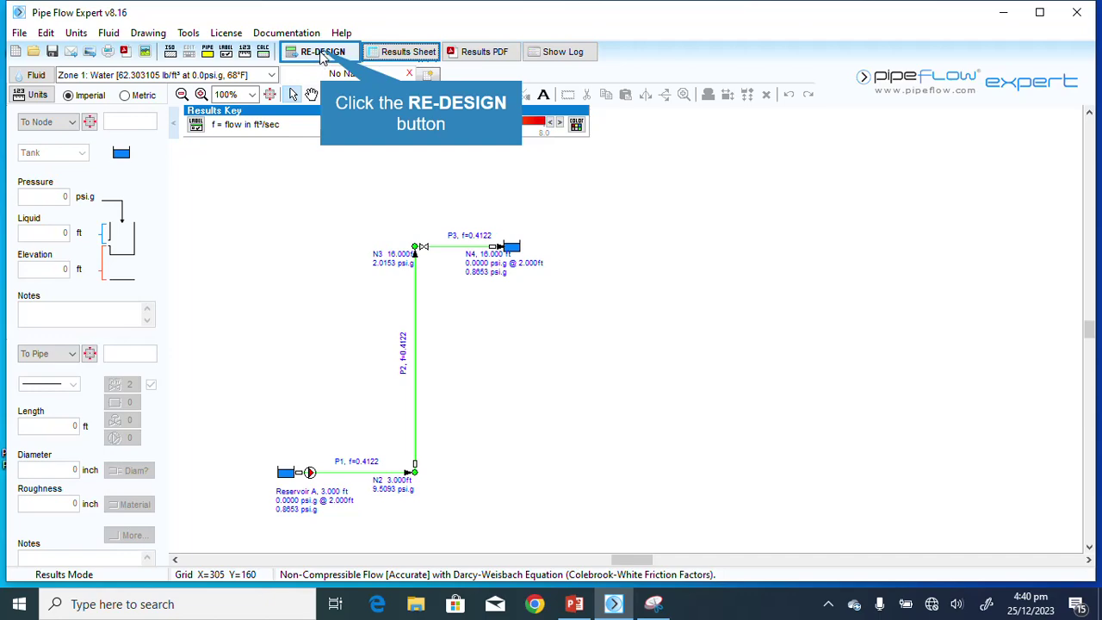
Step: Return to design mode and model the pump on pipe P1 by a set speed of 1475 rpm instead of a fixed flow rate
left_click(323, 52)
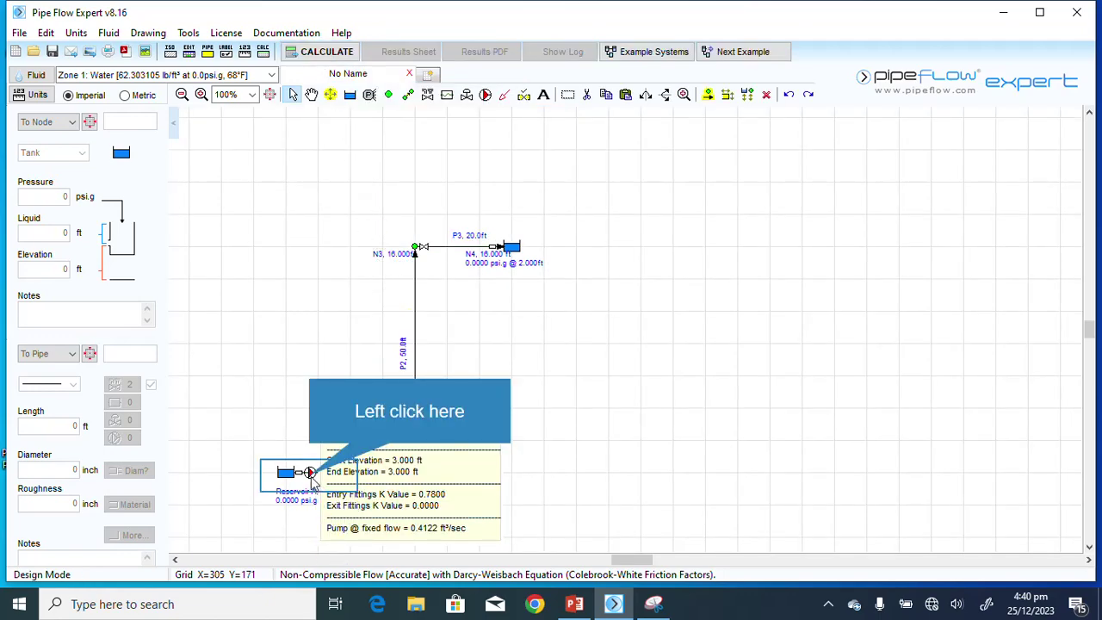
left_click(311, 474)
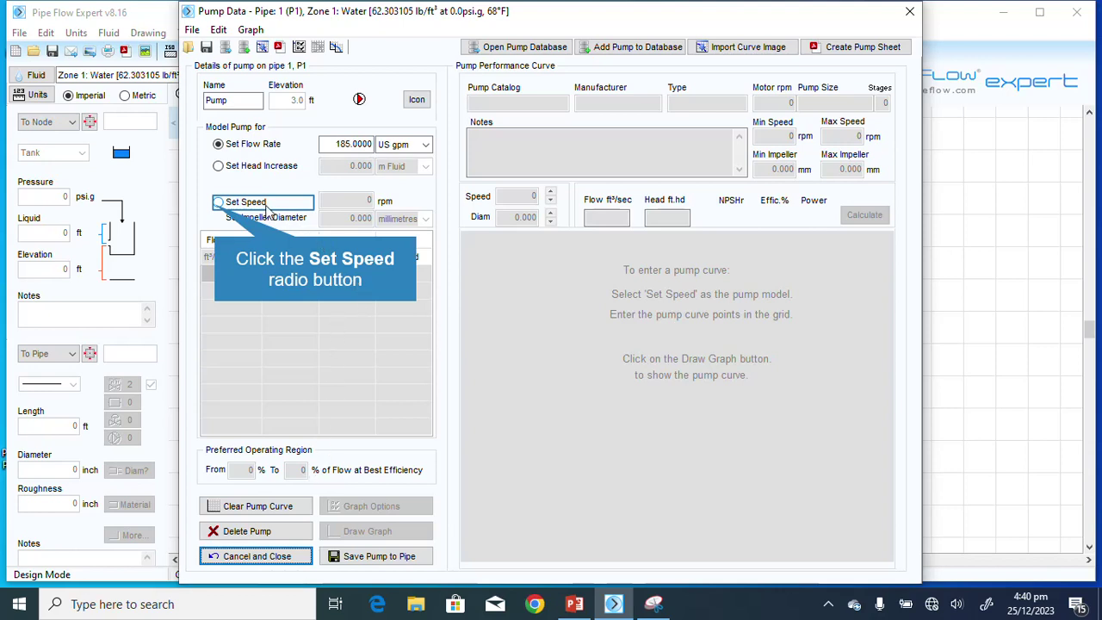
left_click(219, 203)
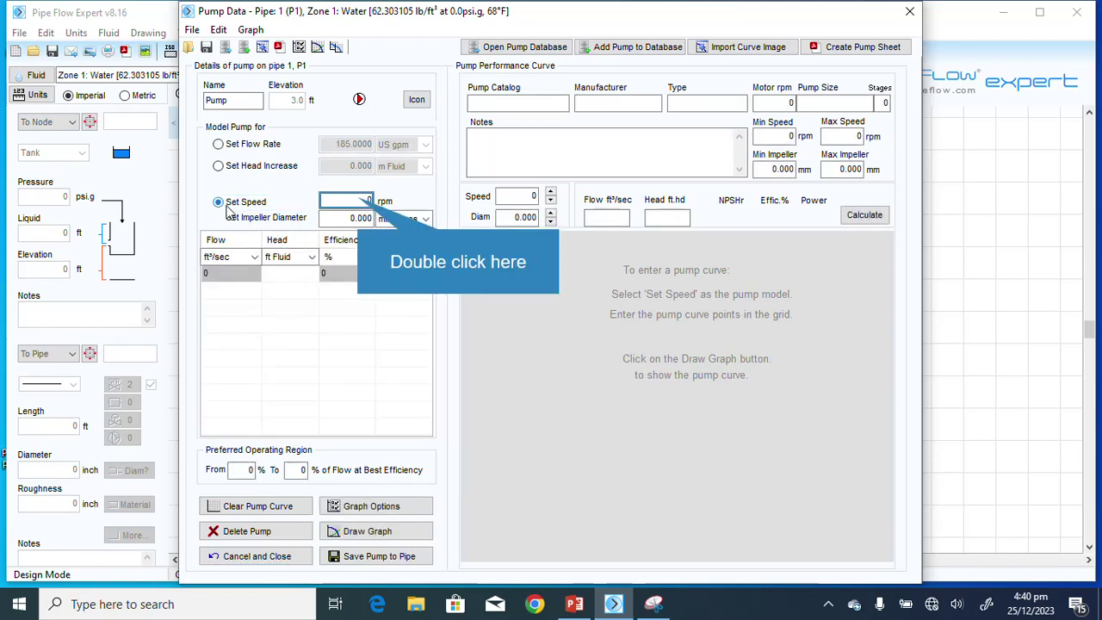
double_click(360, 199)
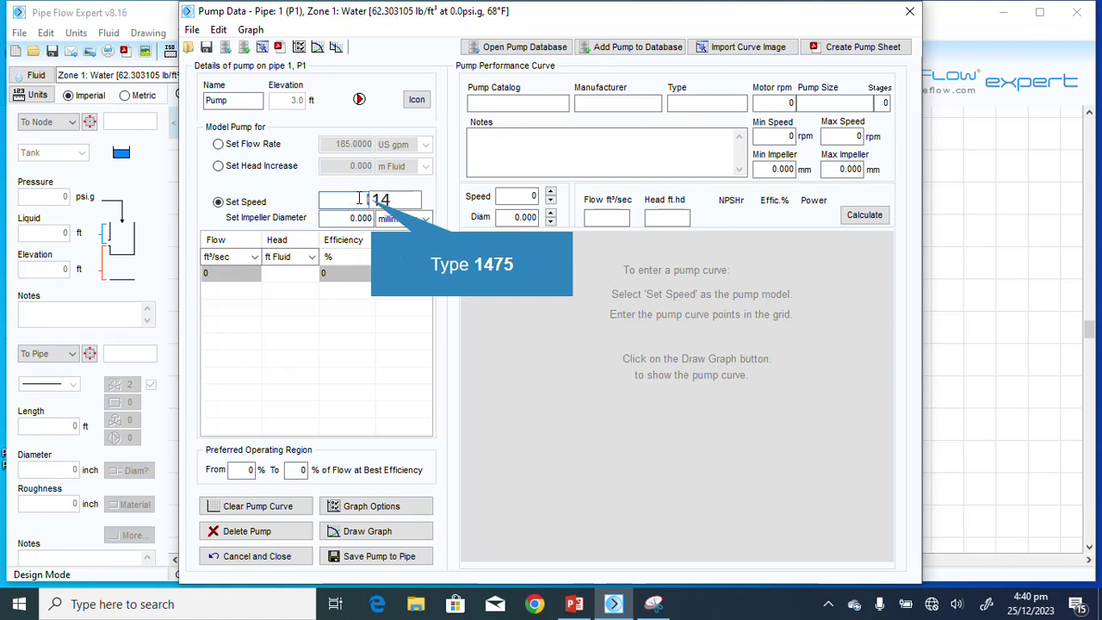
type("1475")
key("Return")
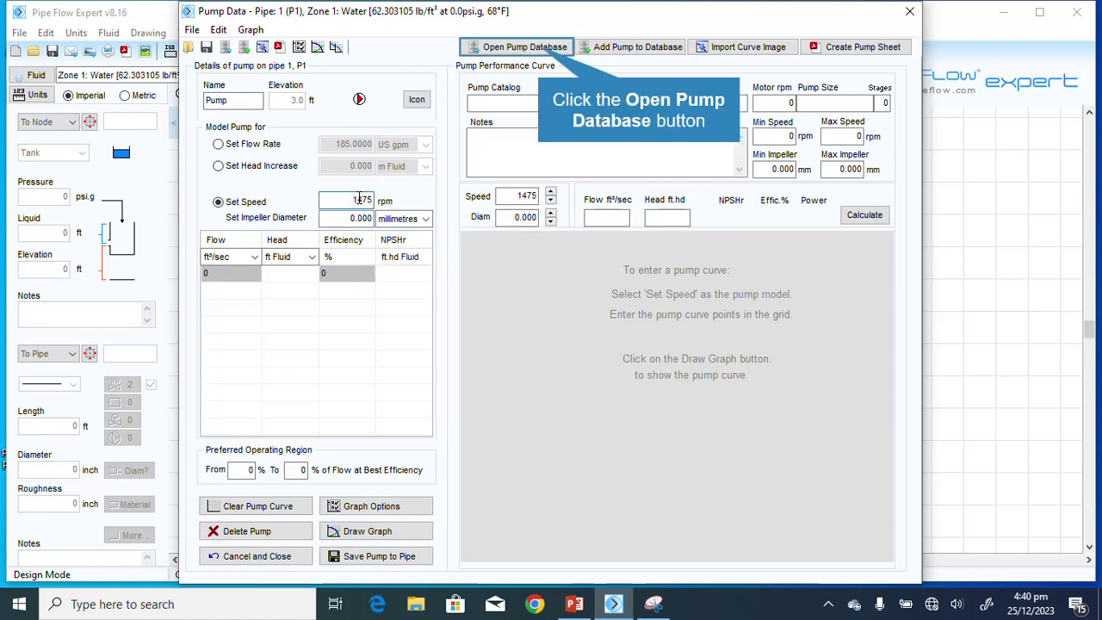
Step: Load Generic_4x3-13_A40_1475.pfpm from the GenericPumps_EndSuction_50Hz pump database and examine its performance curve
left_click(540, 48)
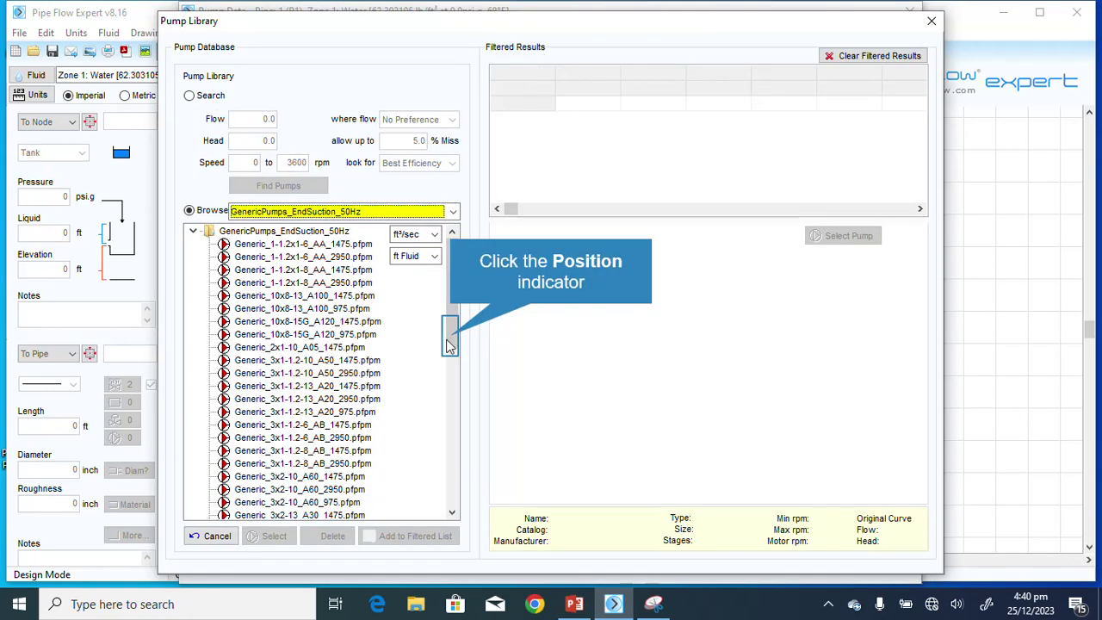
left_click_drag(450, 340, 443, 479)
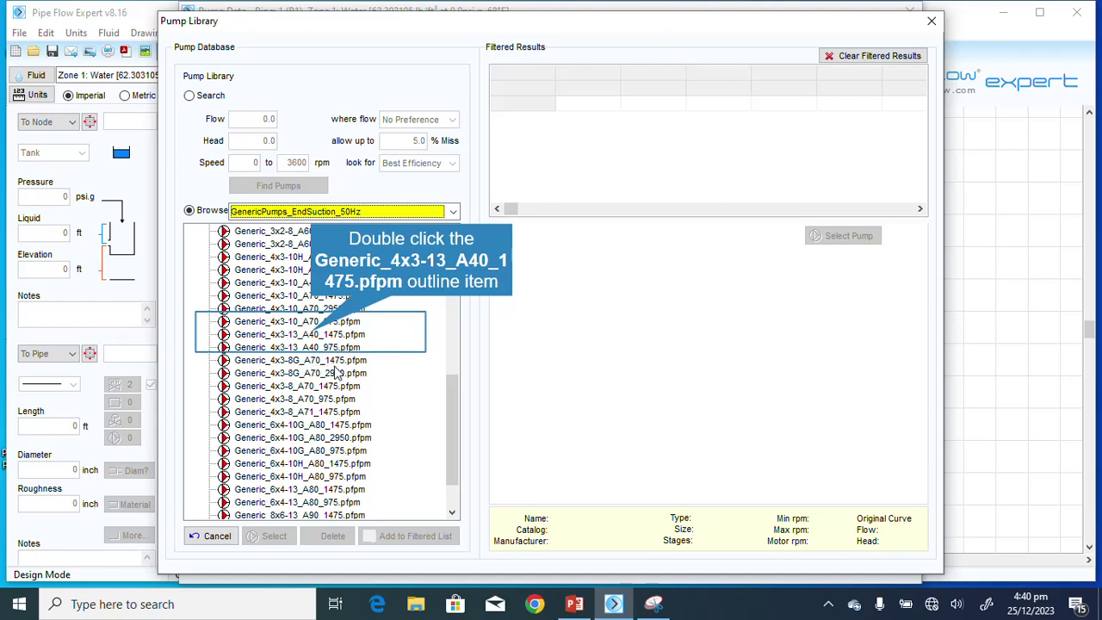
double_click(312, 335)
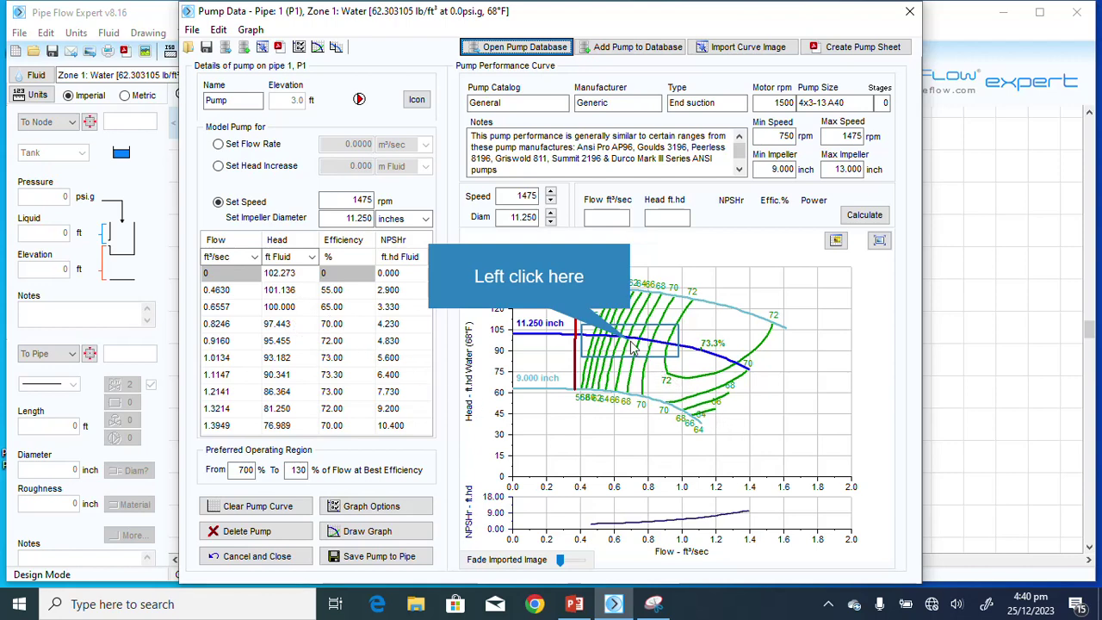
left_click(634, 346)
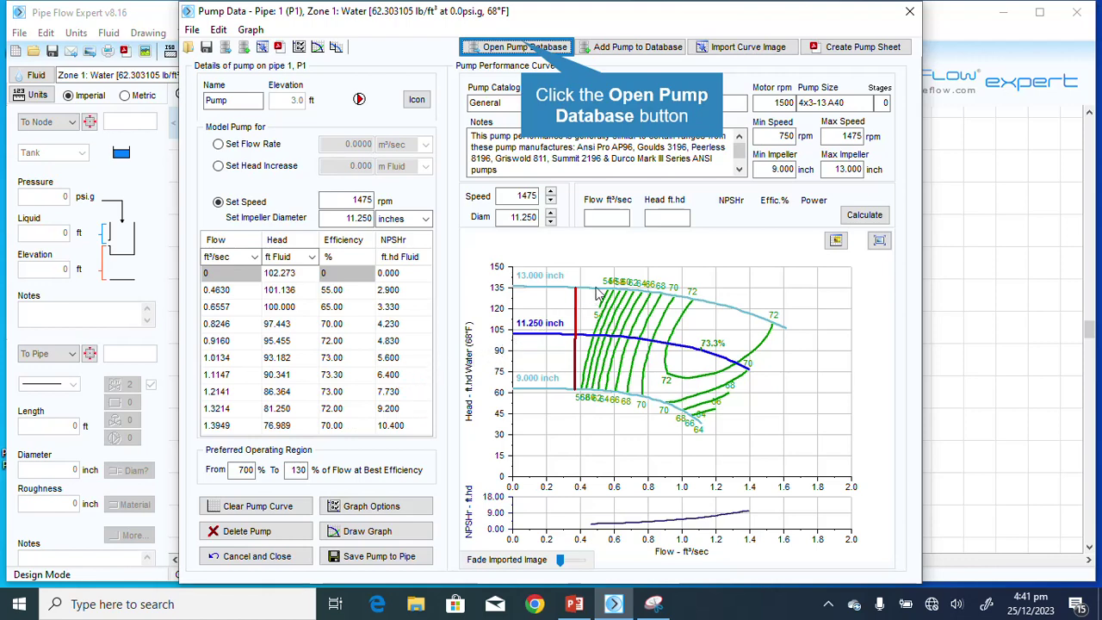
Step: Replace the loaded pump with Generic_4x3-8_A70_1475.pfpm from the pump database and examine its performance curve
left_click(521, 47)
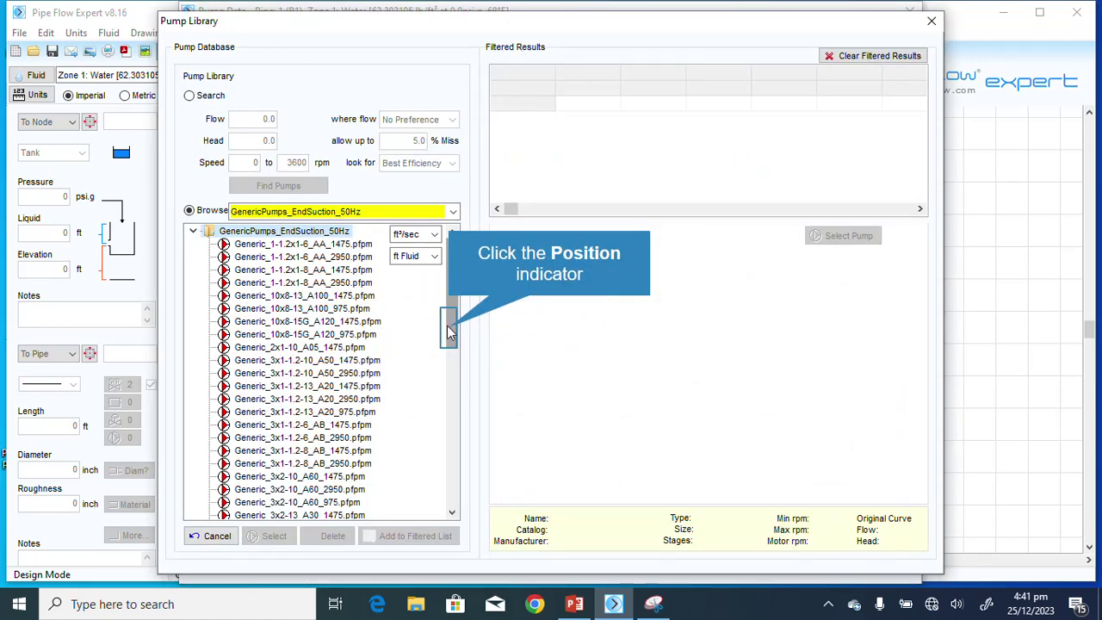
left_click_drag(448, 334, 451, 460)
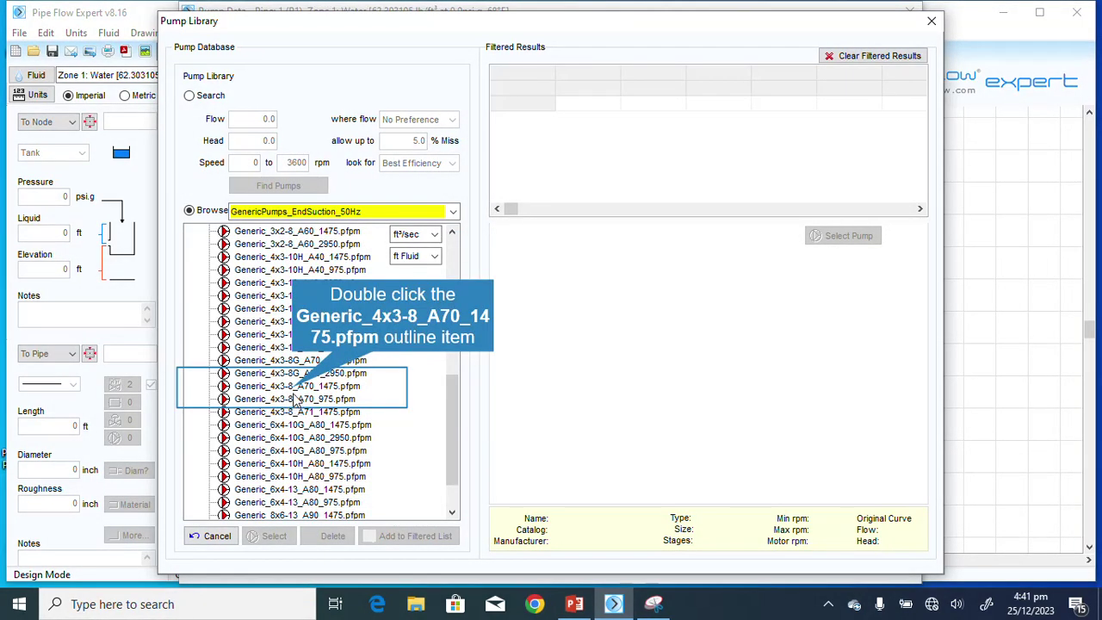
double_click(297, 386)
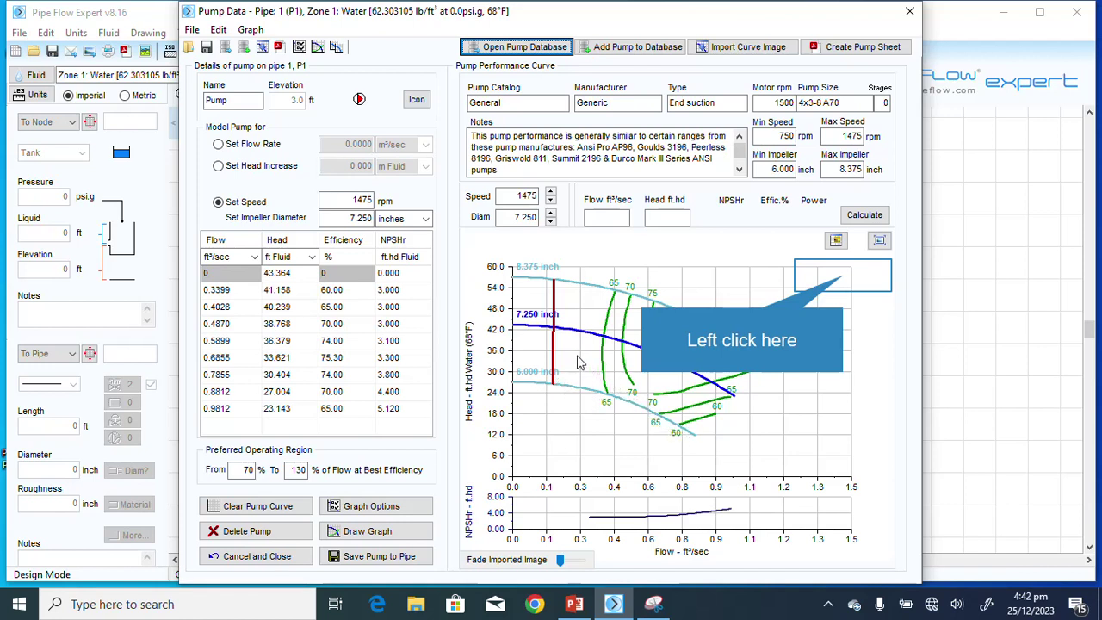
left_click(521, 321)
left_click(848, 274)
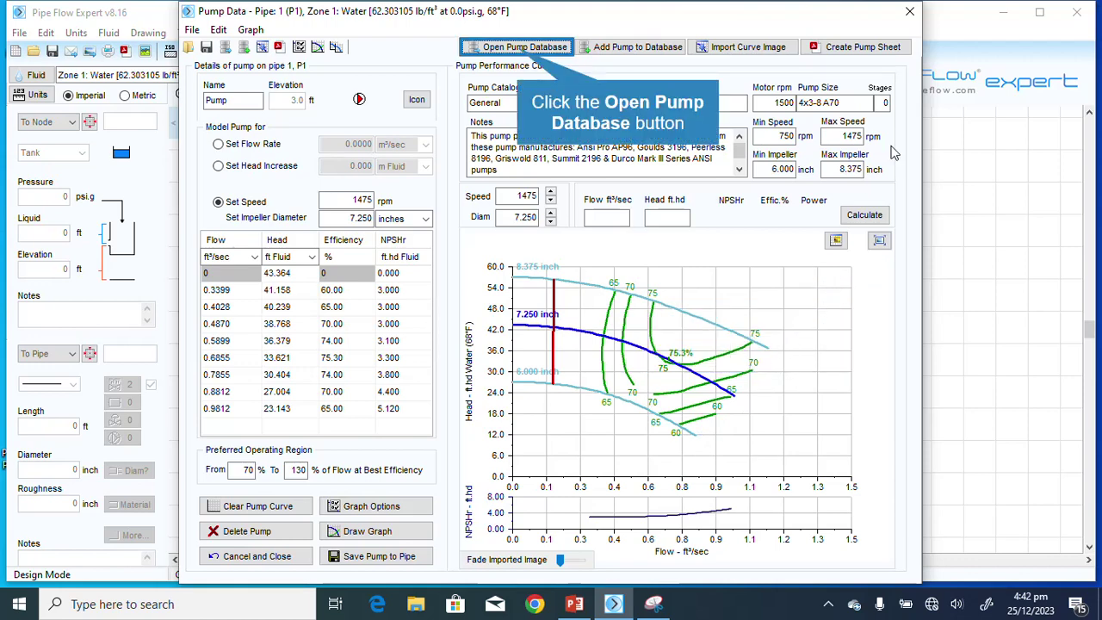
Step: Find Generic_4x3-8_A71_1475.pfpm in the end suction pump database and load it as the pump on pipe P1
left_click(521, 50)
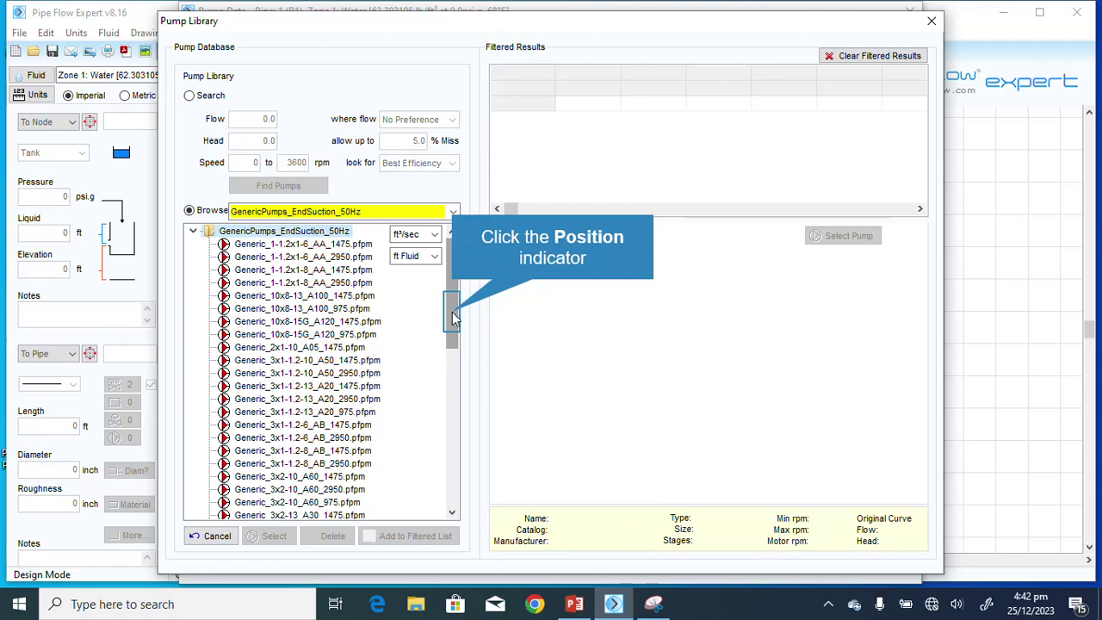
left_click_drag(452, 312, 456, 442)
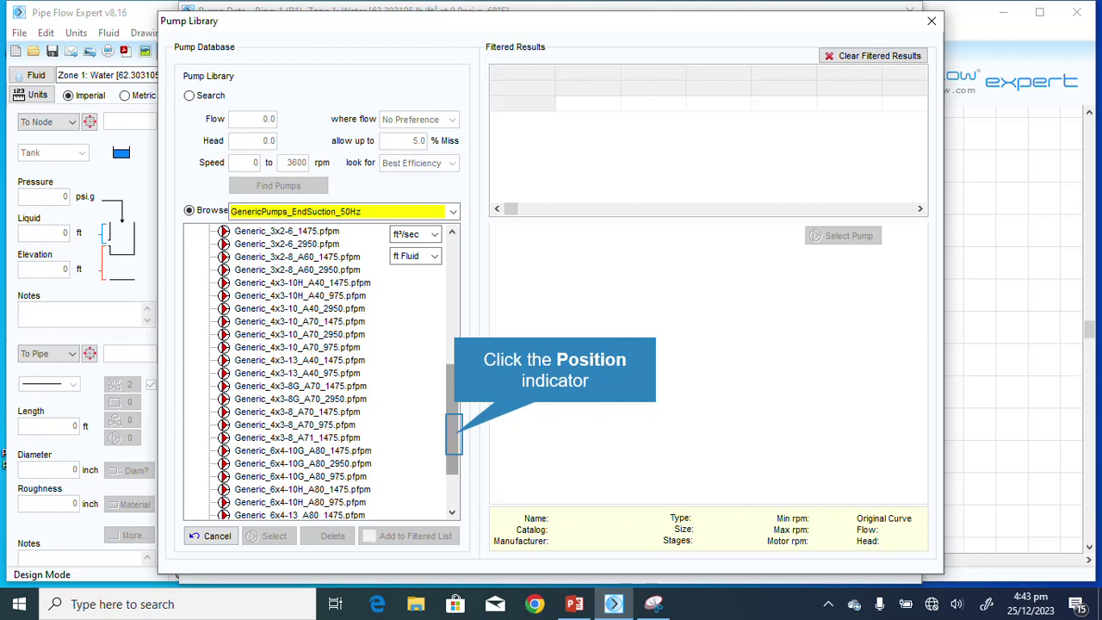
left_click_drag(454, 439, 461, 407)
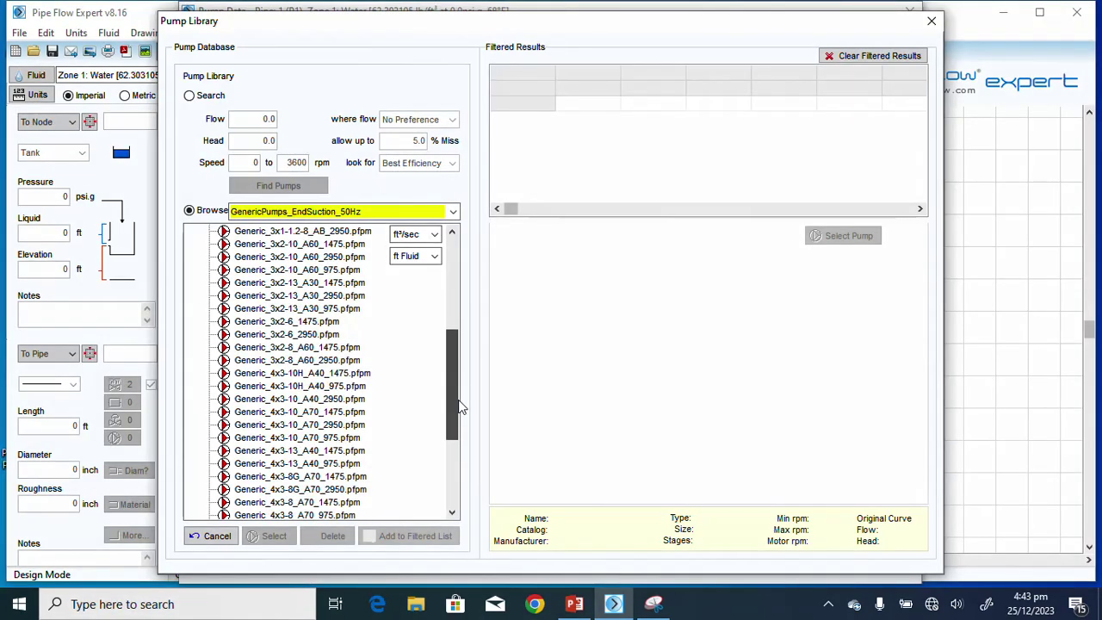
left_click_drag(461, 408, 446, 461)
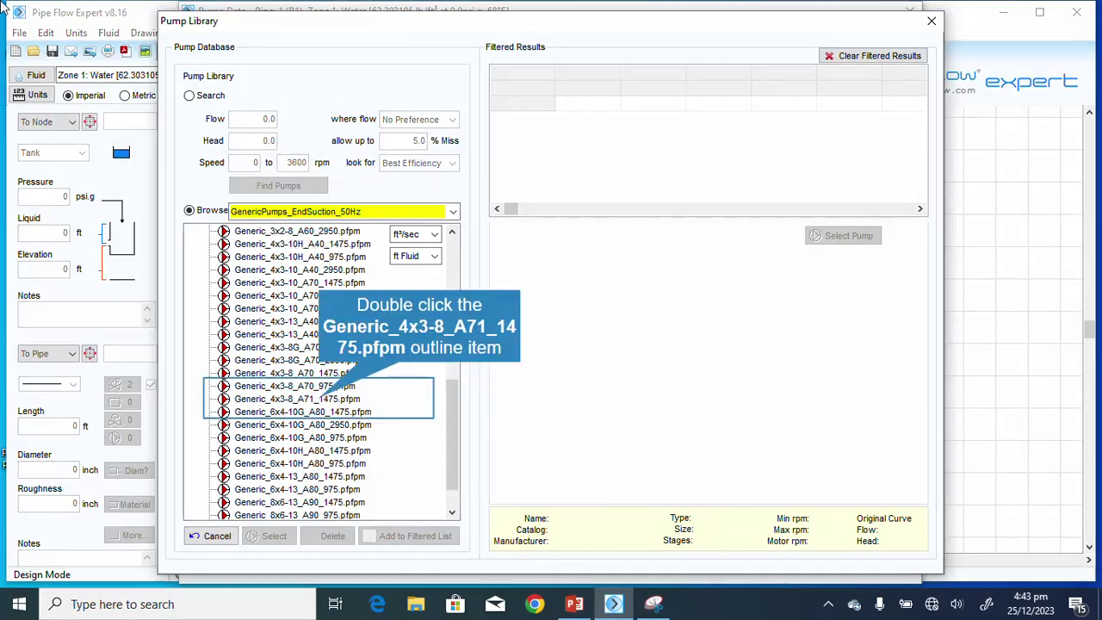
double_click(320, 401)
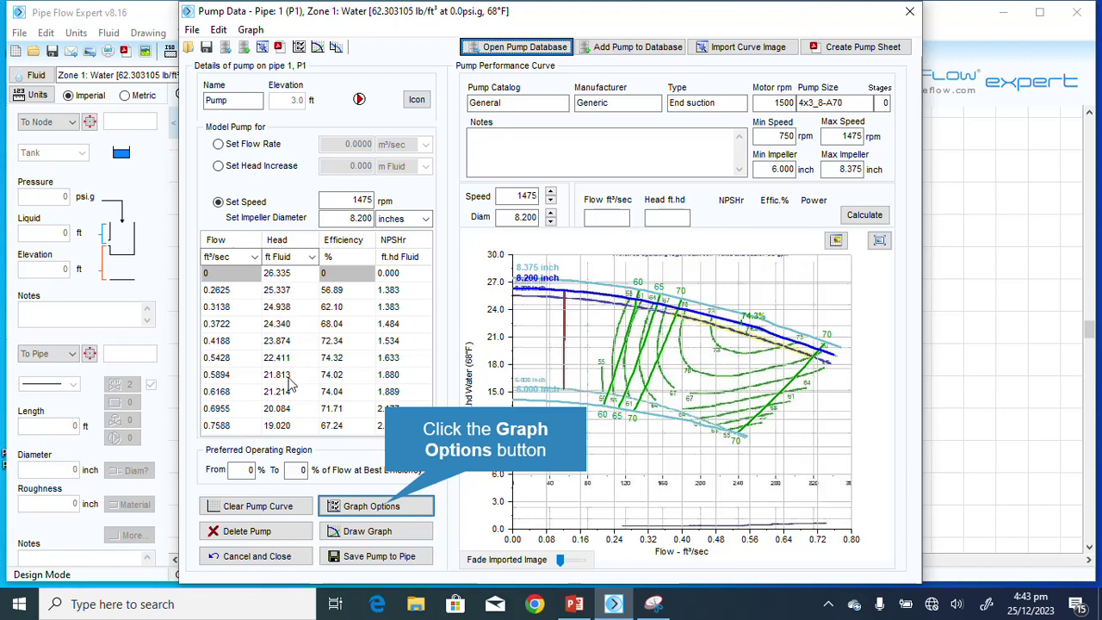
Step: Hide the efficiency curves on the pump performance graph and save the graph display options
left_click(384, 507)
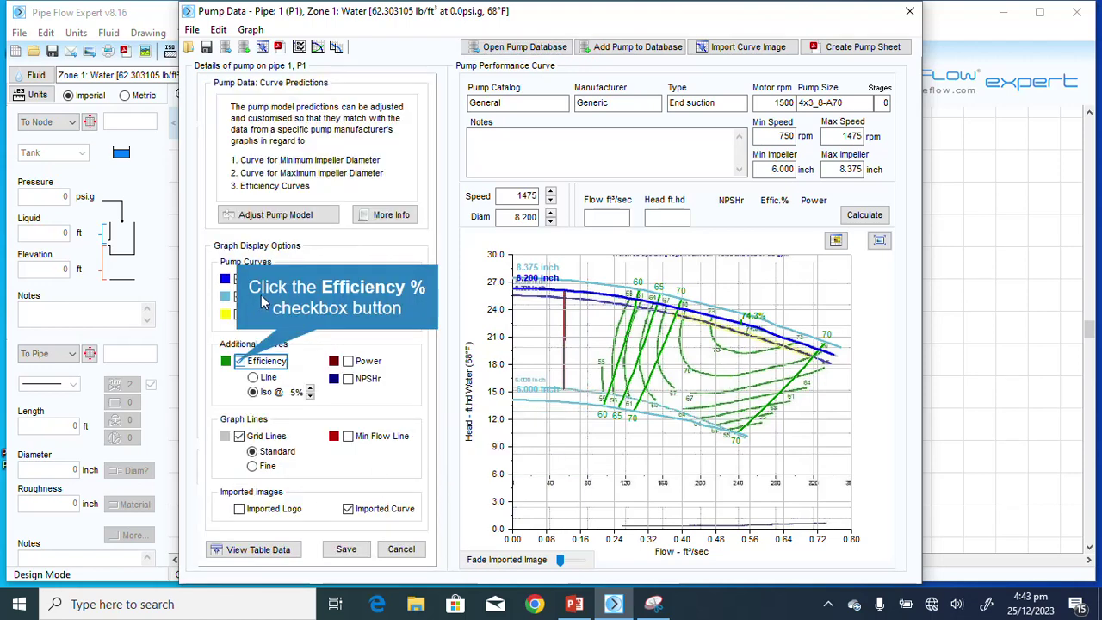
left_click(247, 364)
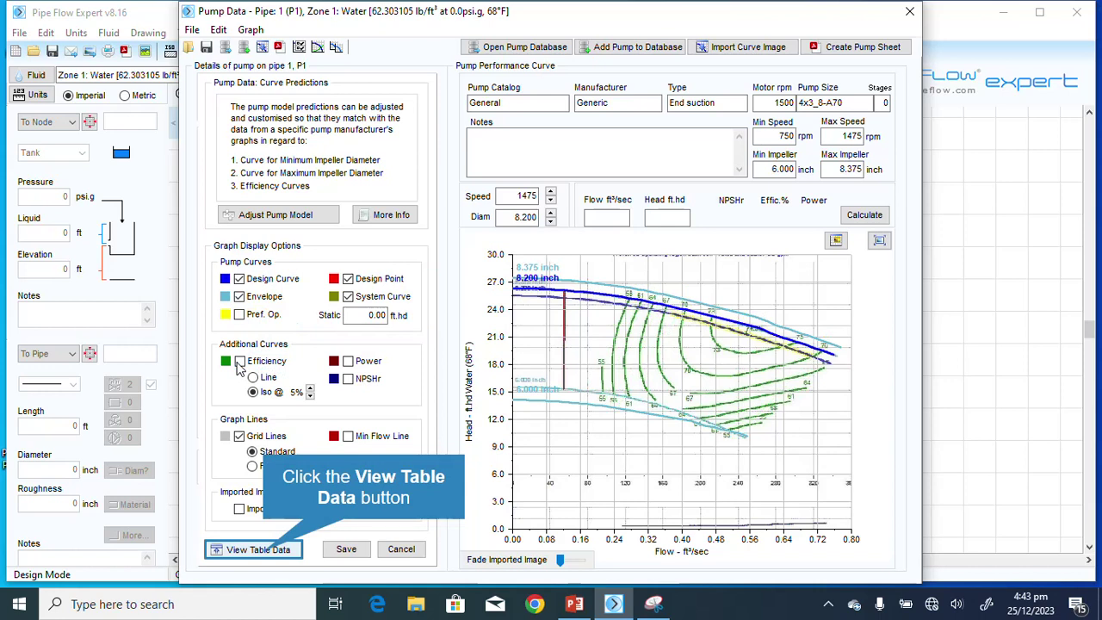
left_click(261, 552)
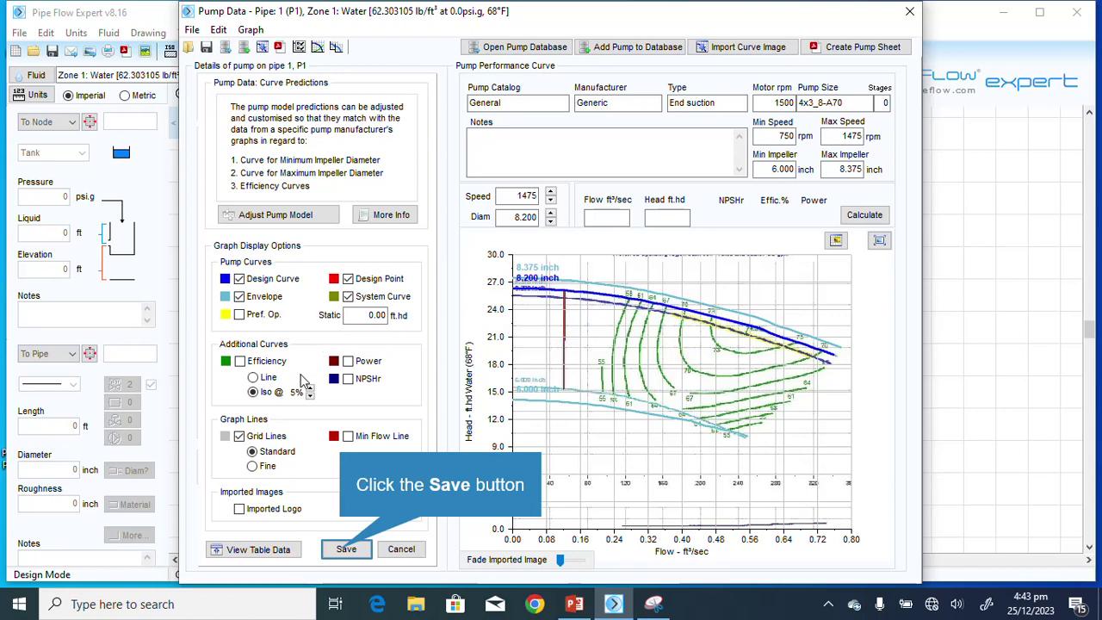
left_click(345, 548)
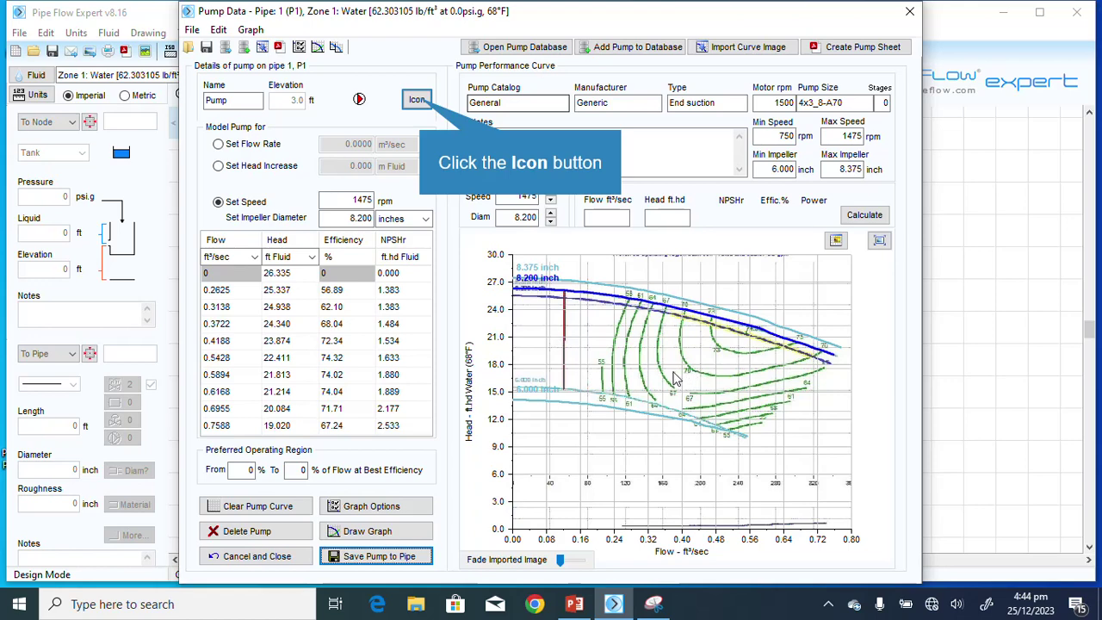
Step: Change the pump's drawing symbol to the front-view red pump icon and save it
left_click(415, 99)
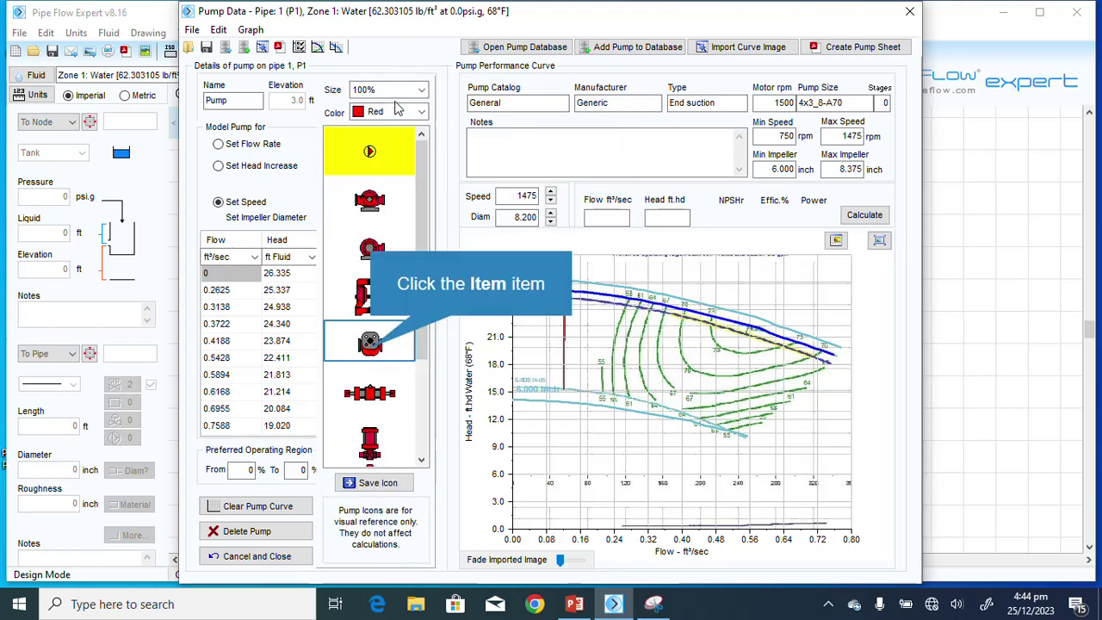
left_click(370, 352)
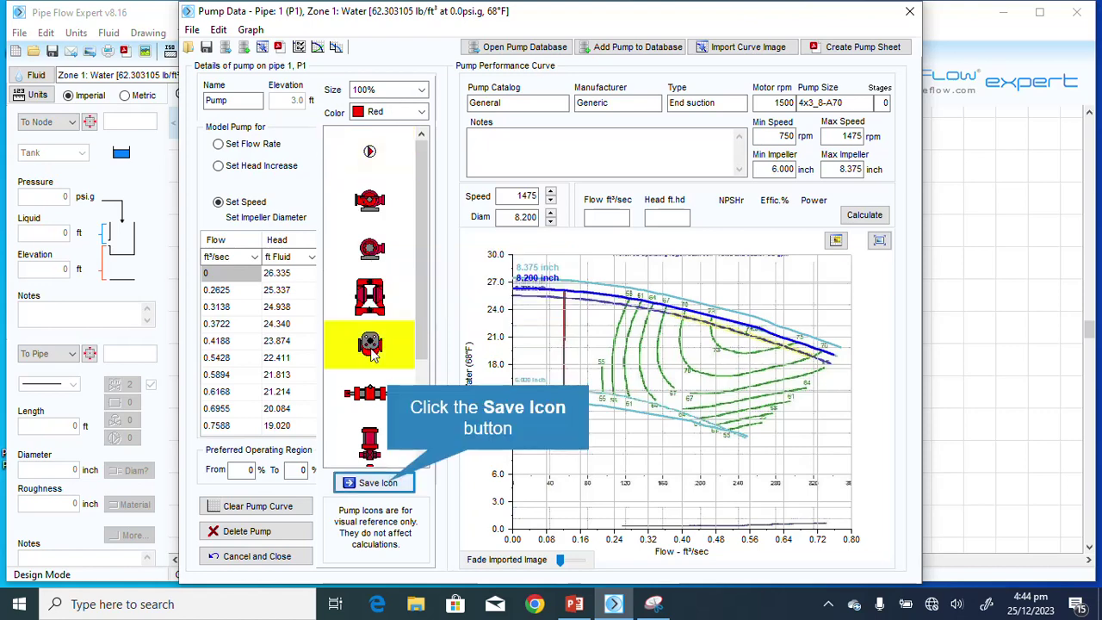
left_click(400, 484)
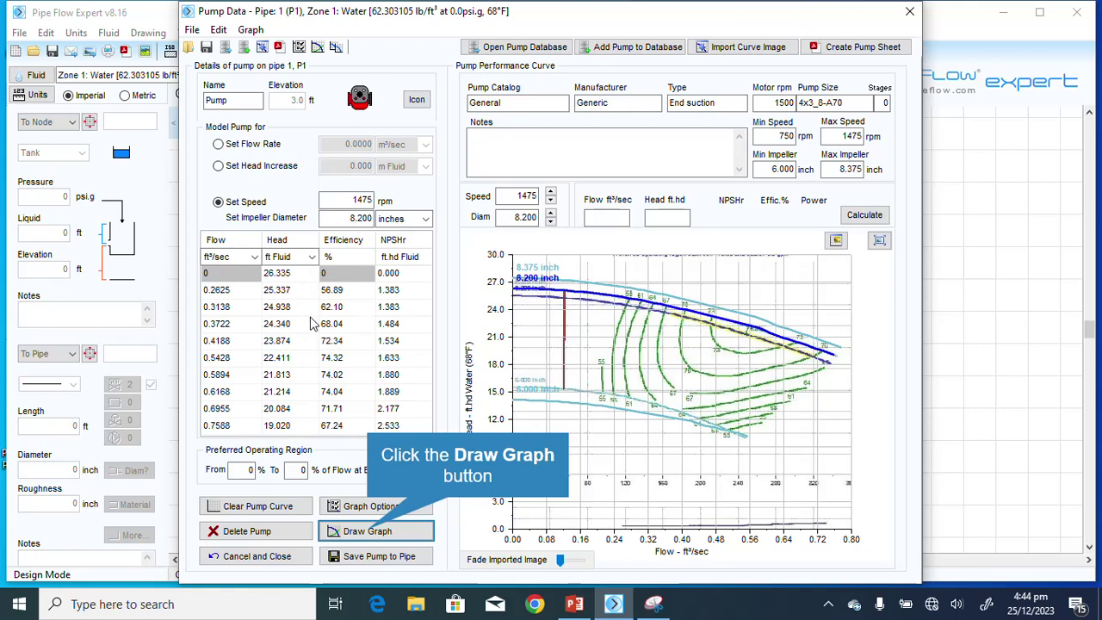
Step: Redraw the pump performance graph and save the pump data to pipe P1
left_click(370, 533)
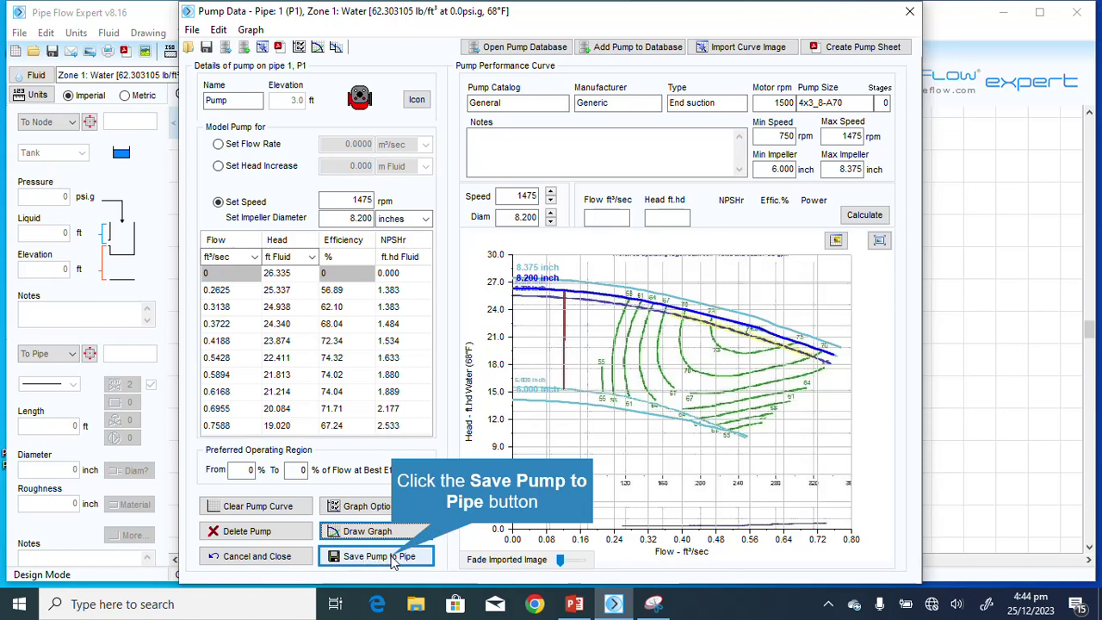
left_click(388, 558)
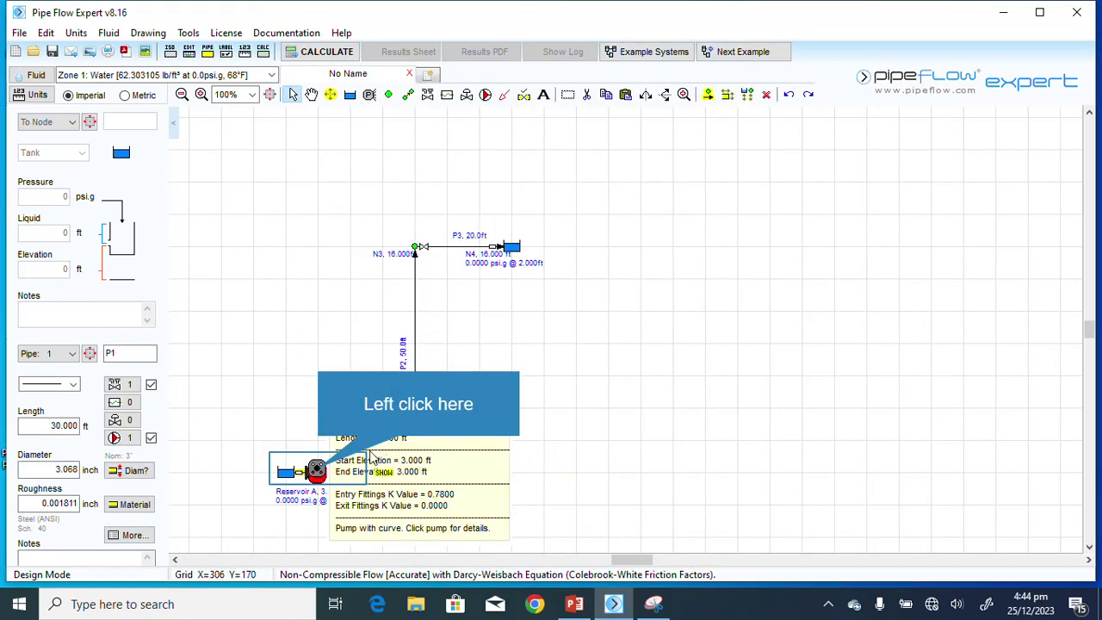
left_click(321, 472)
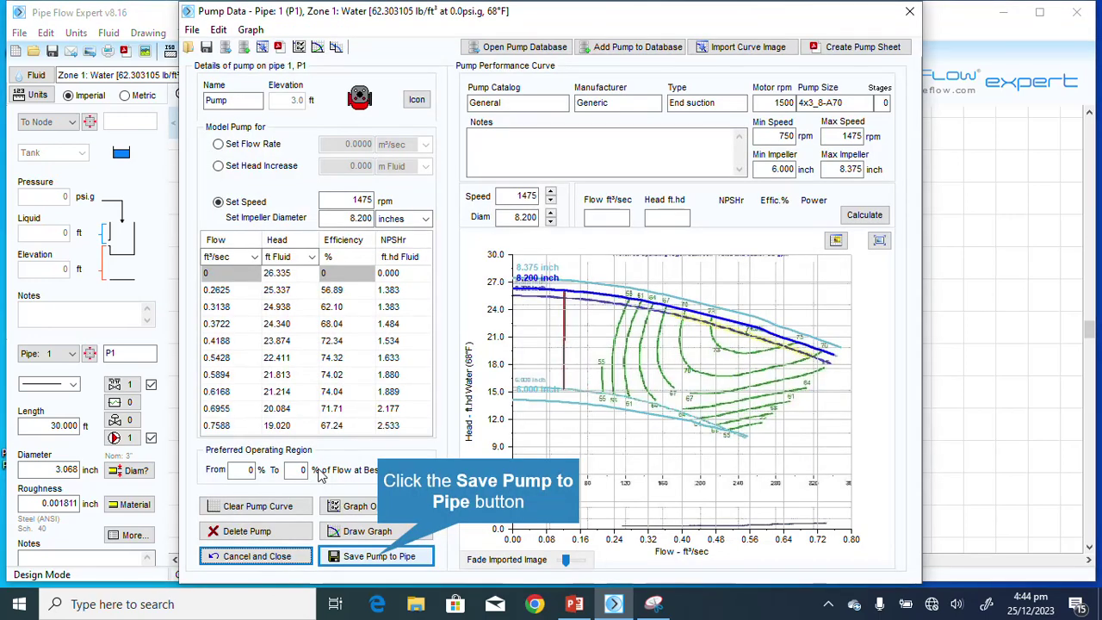
left_click(376, 556)
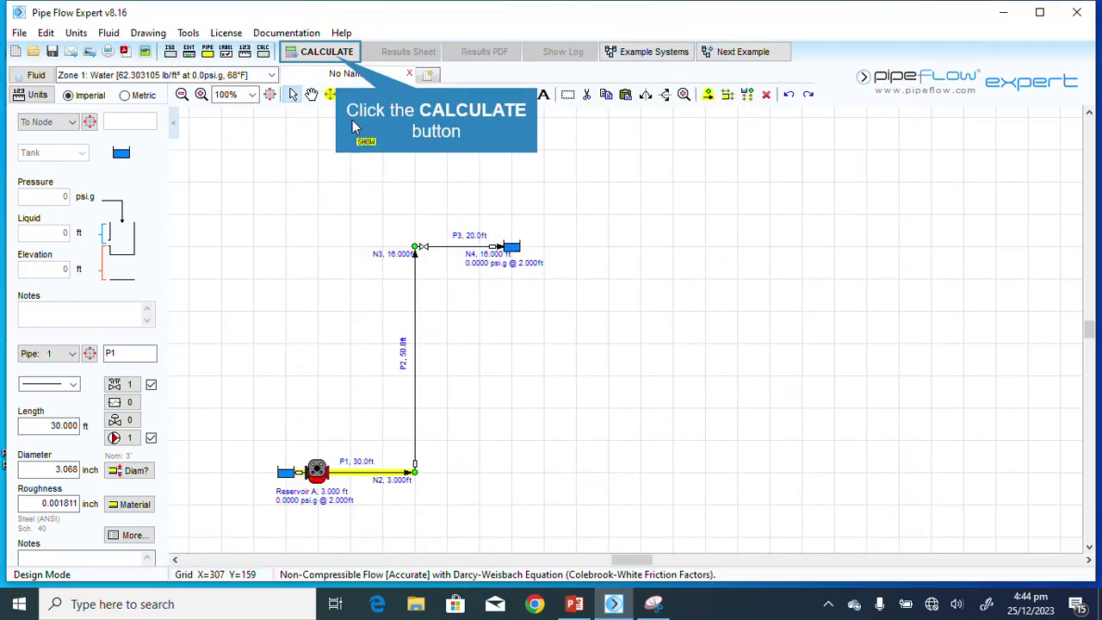
Step: Calculate the system and inspect the pump's operating point on its performance curve, returning to design mode
left_click(336, 55)
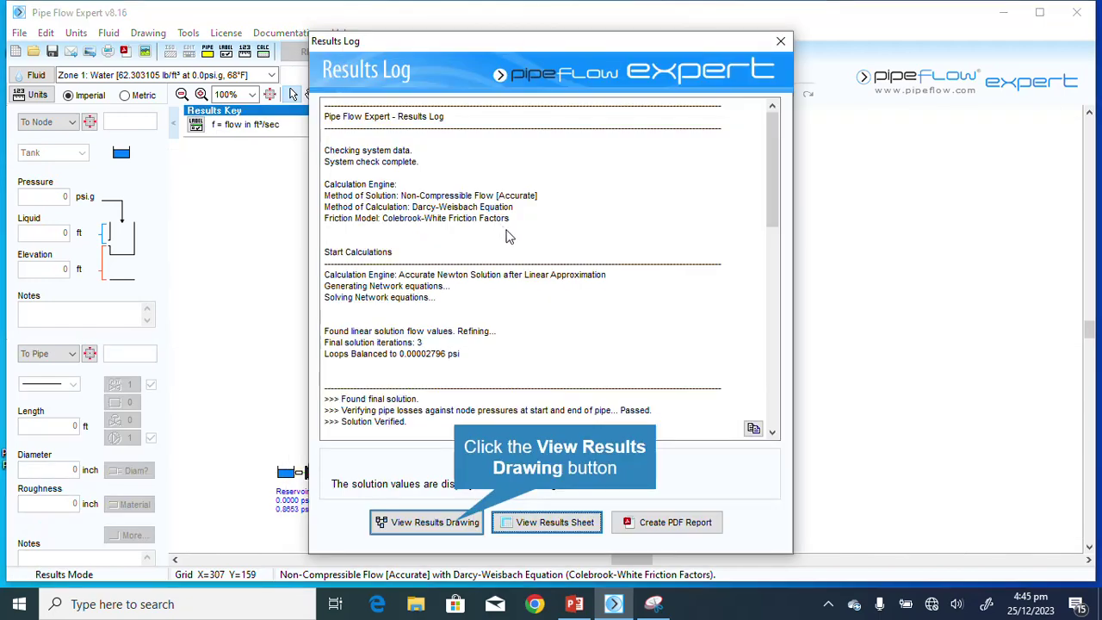
left_click(469, 523)
left_click(324, 476)
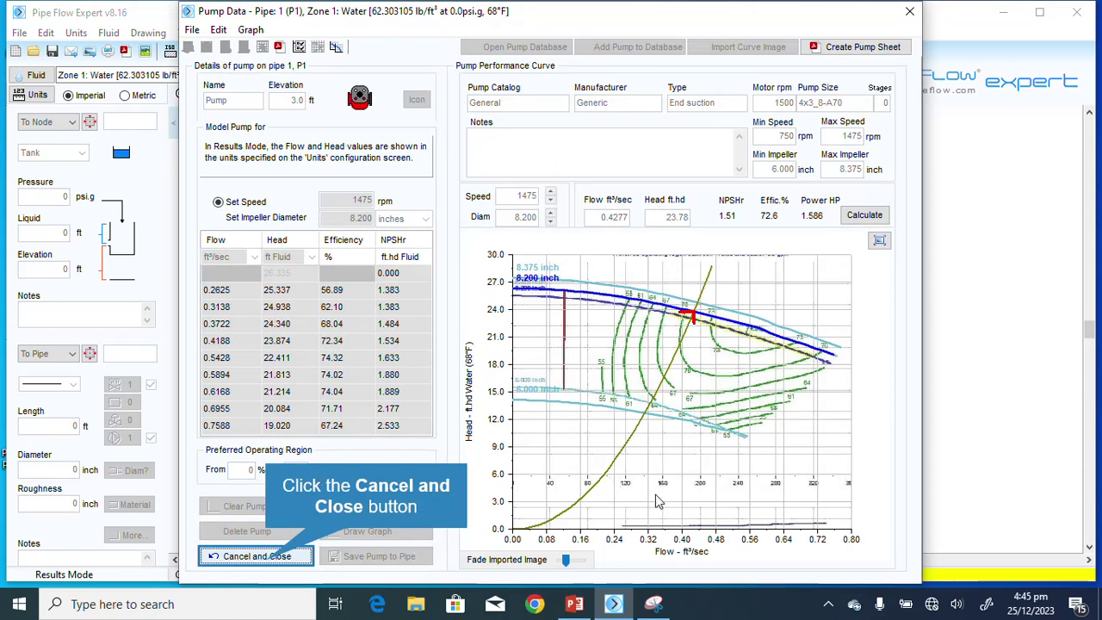
left_click(264, 560)
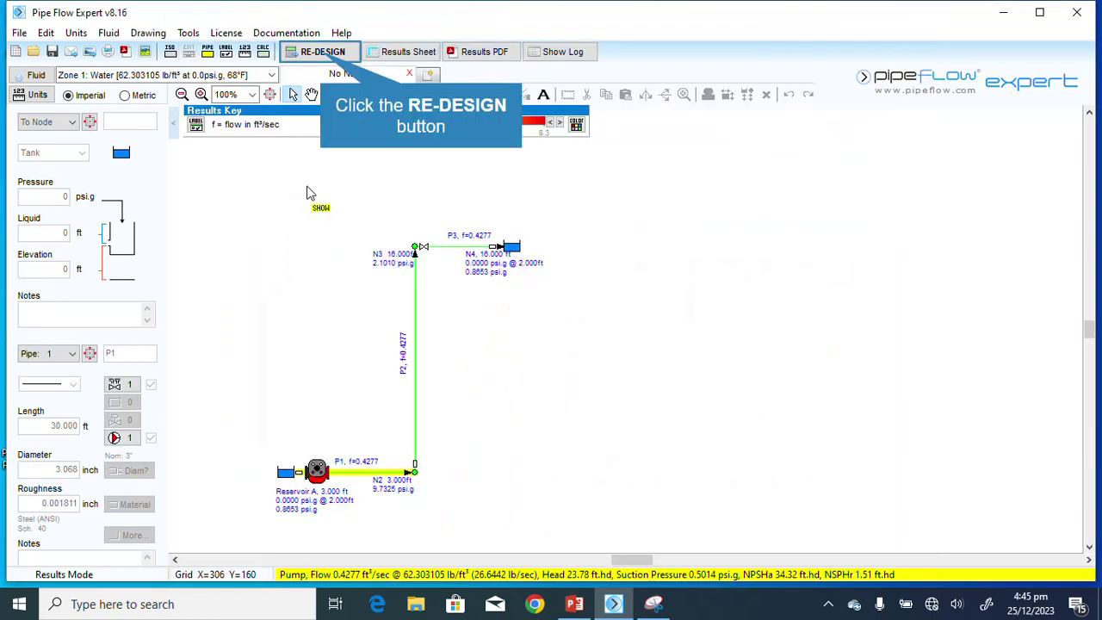
left_click(322, 54)
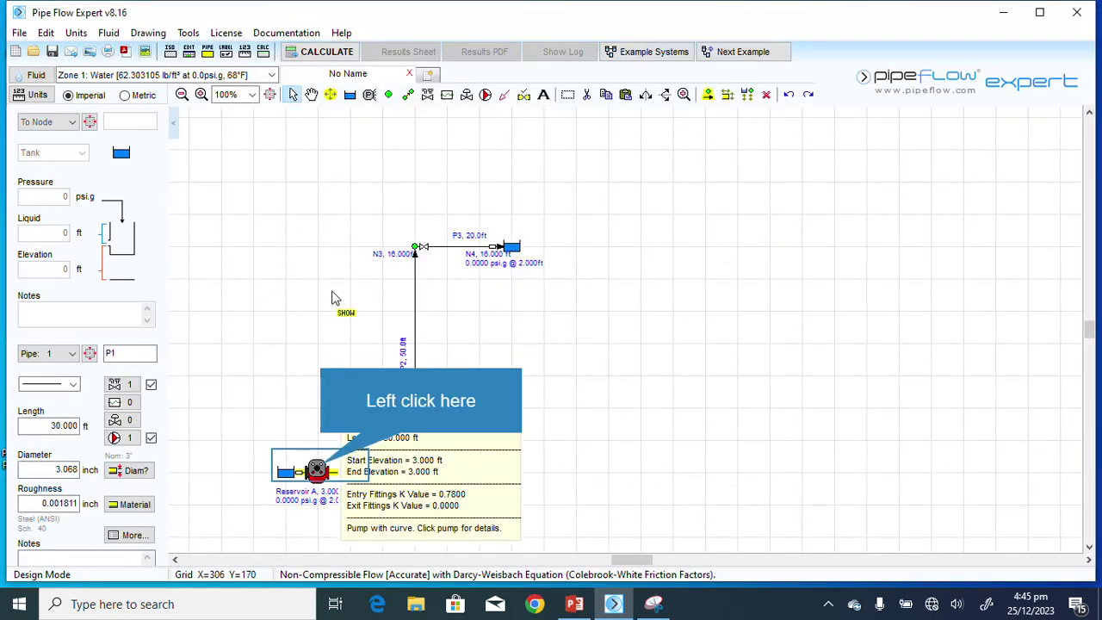
Step: Set the preferred operating region of the pump on pipe P1 from 70% to 130% of flow at best efficiency
left_click(325, 468)
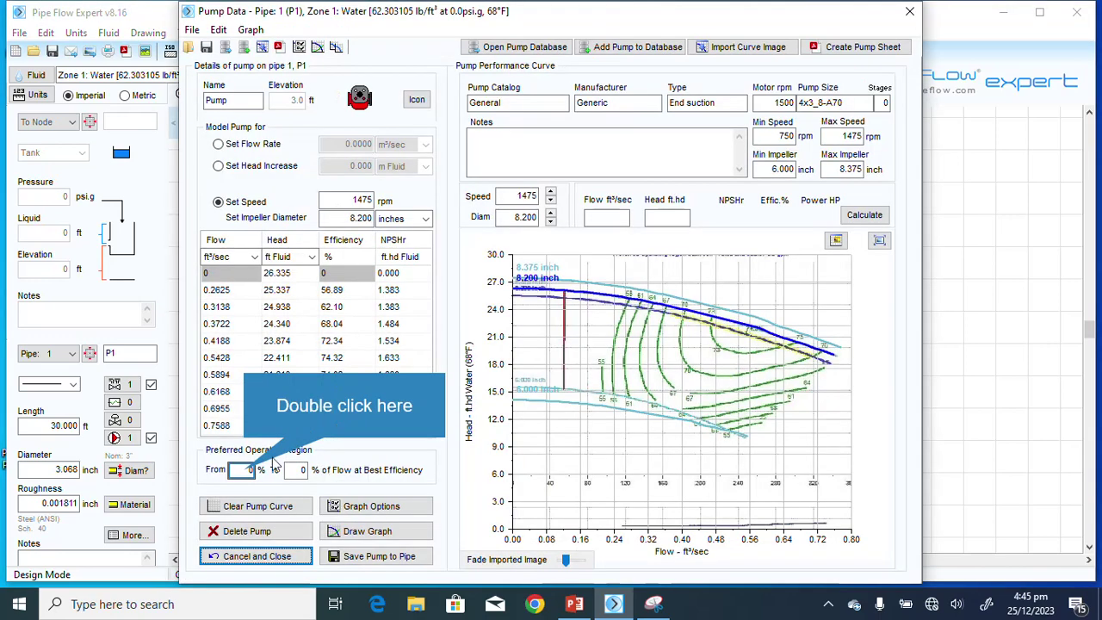
double_click(248, 470)
double_click(247, 470)
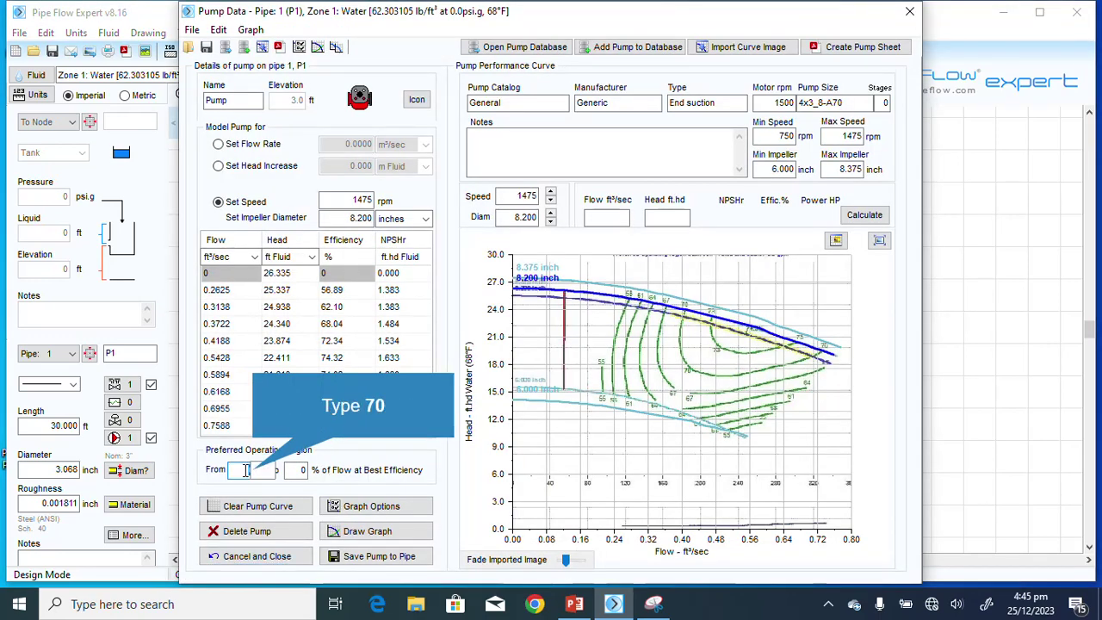
type("70")
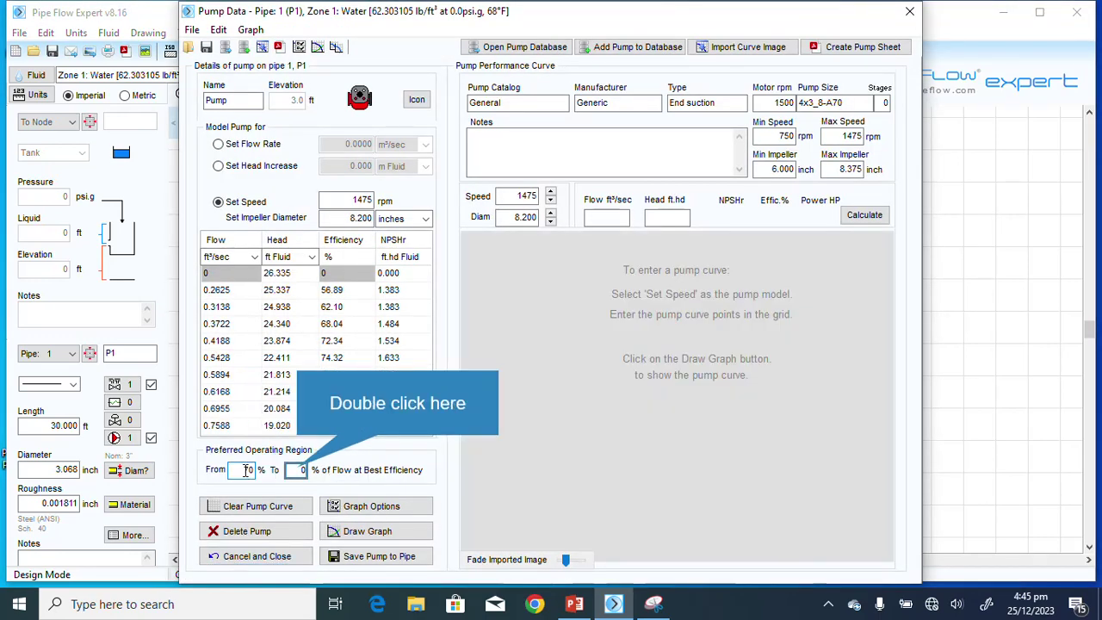
double_click(297, 469)
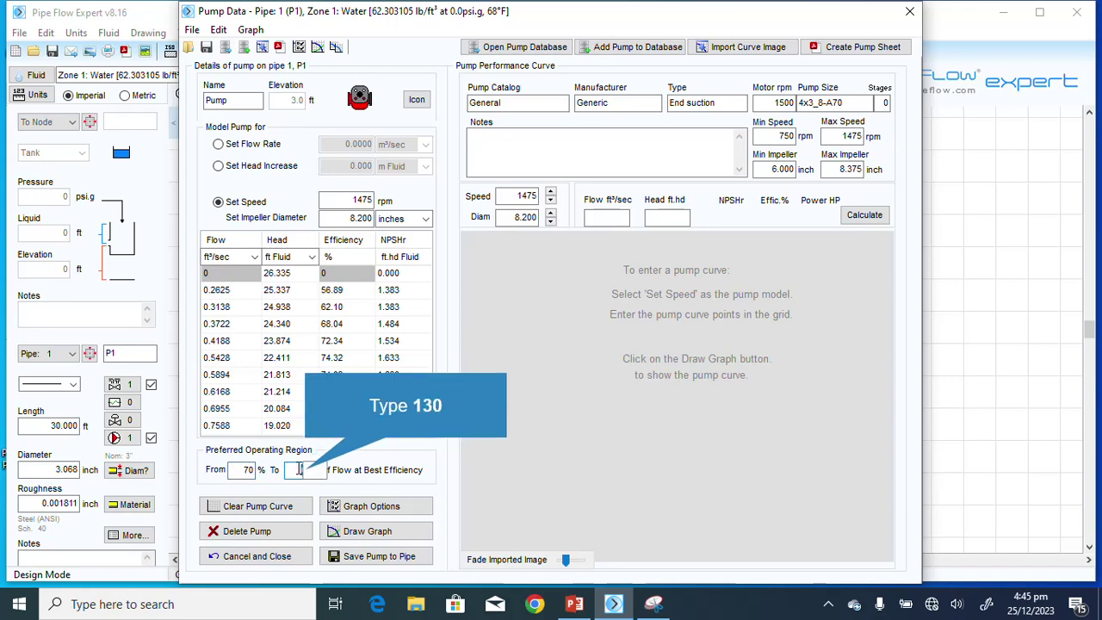
type("130")
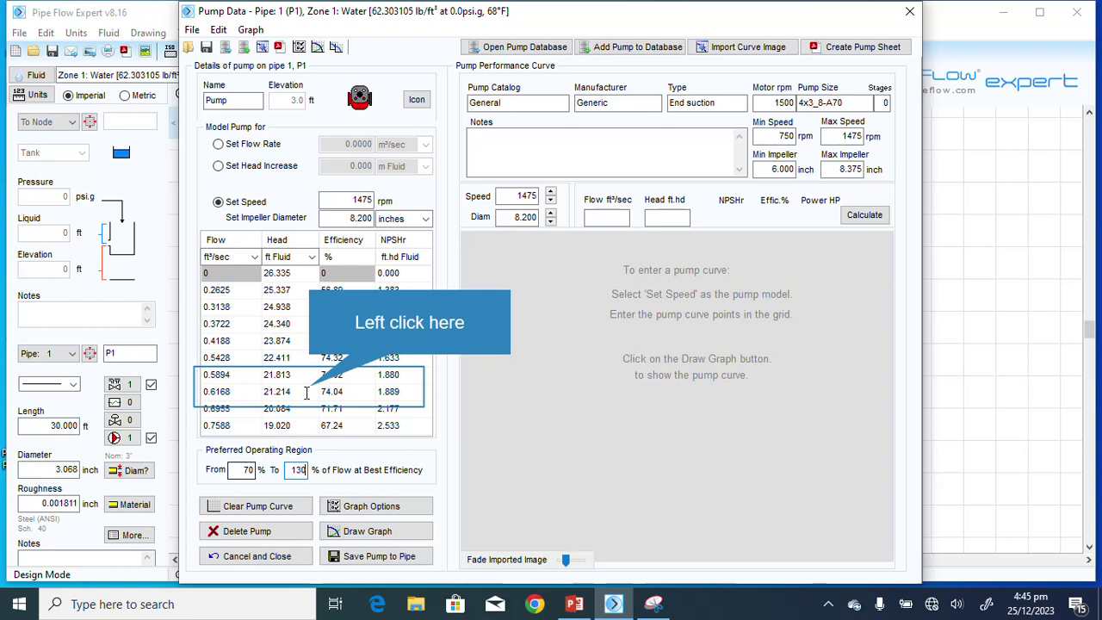
Step: Redraw the performance graph with the preferred operating region and save the pump to pipe P1
left_click(332, 375)
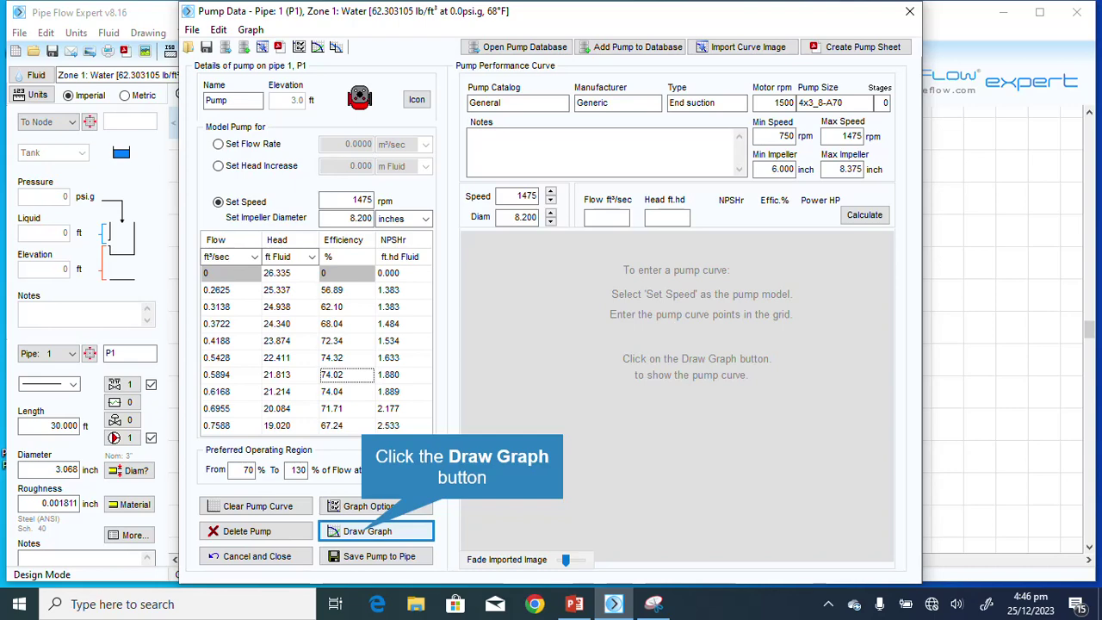
left_click(365, 532)
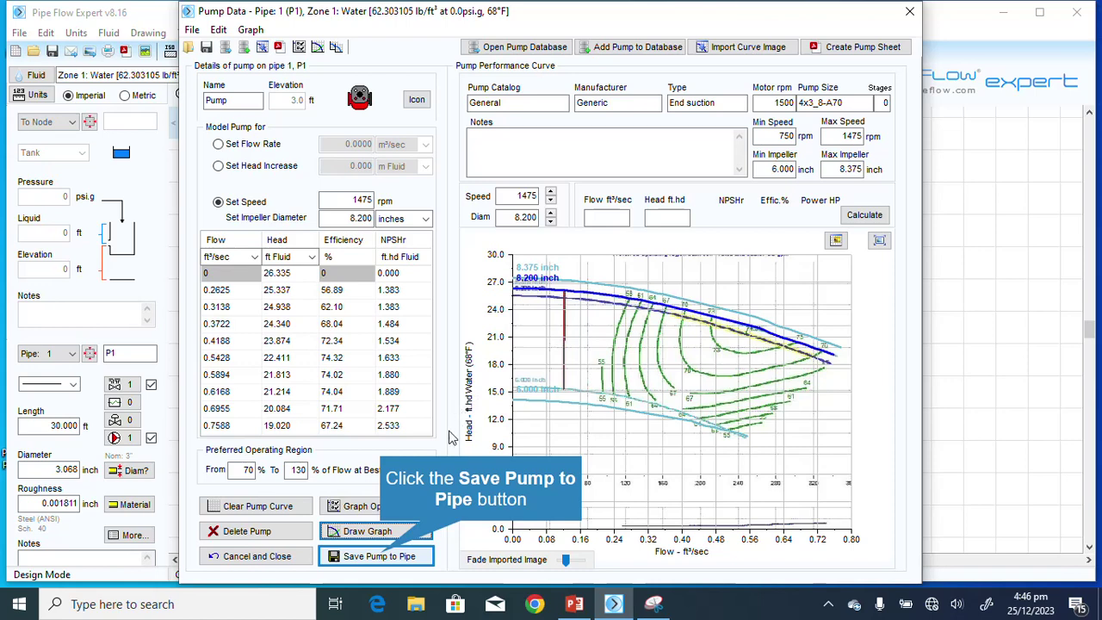
left_click(383, 556)
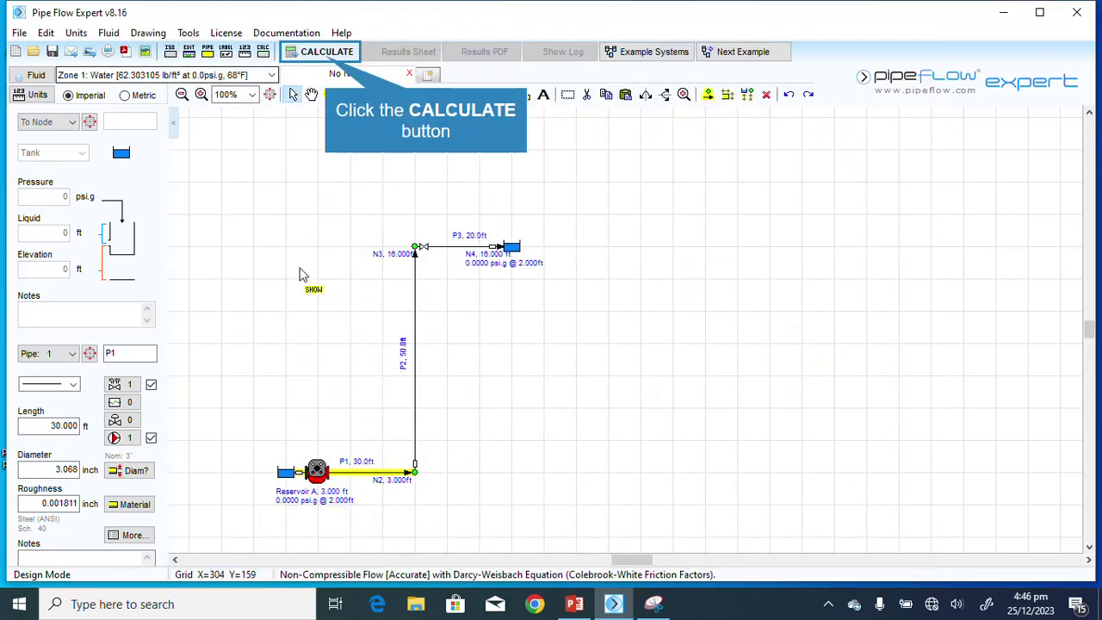
Step: Recalculate the system, view the results drawing and check the pump's operating point against its preferred operating region
left_click(327, 54)
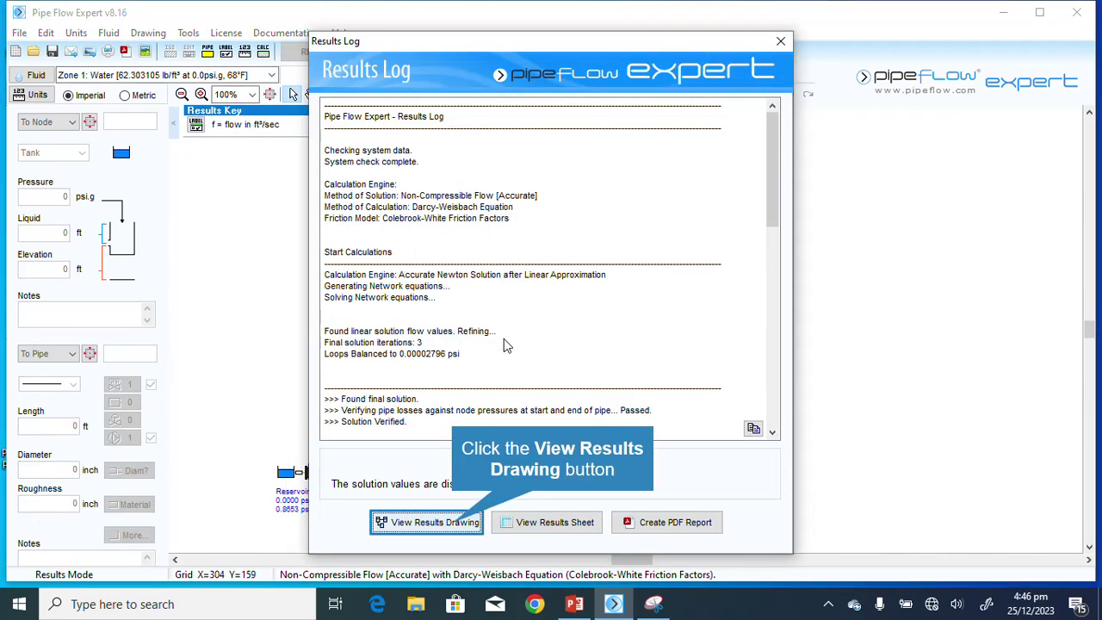
left_click(457, 526)
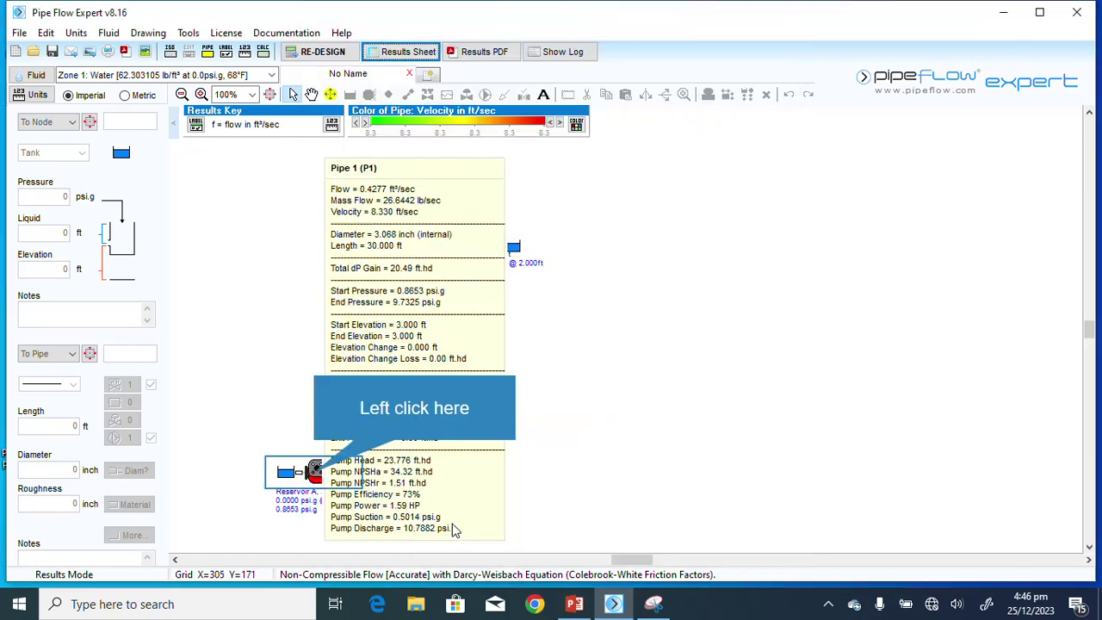
left_click(315, 474)
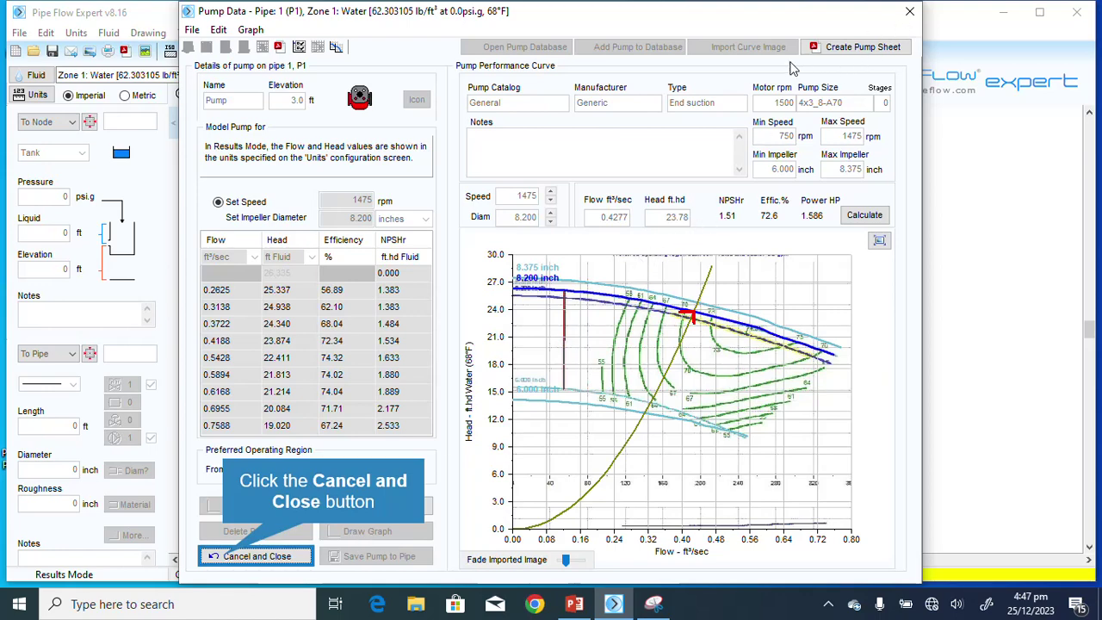
left_click(226, 557)
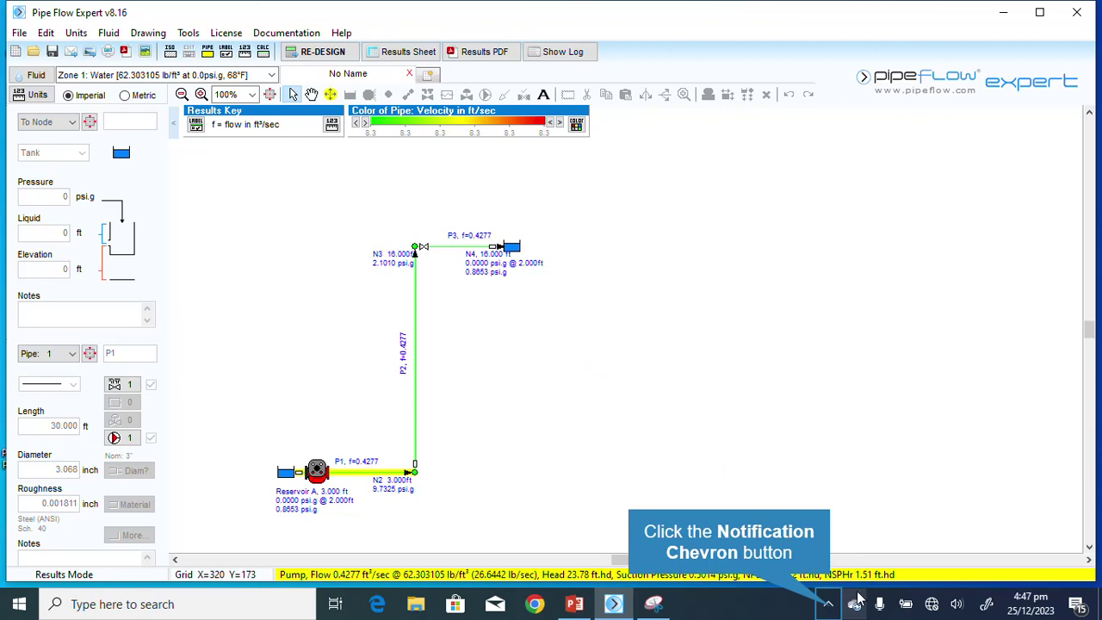
left_click(828, 604)
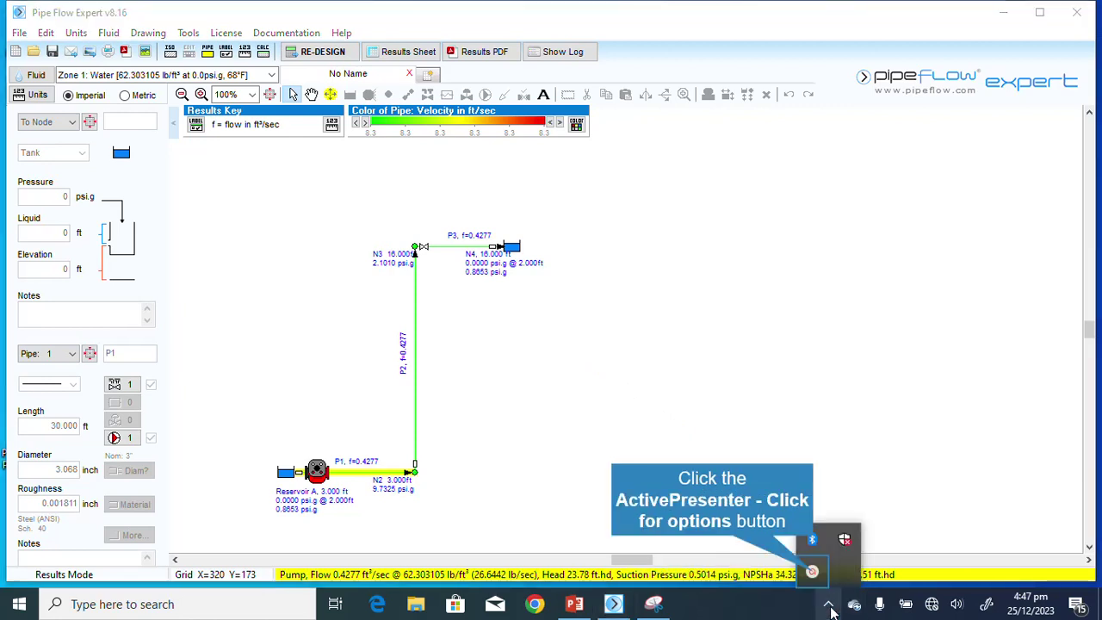